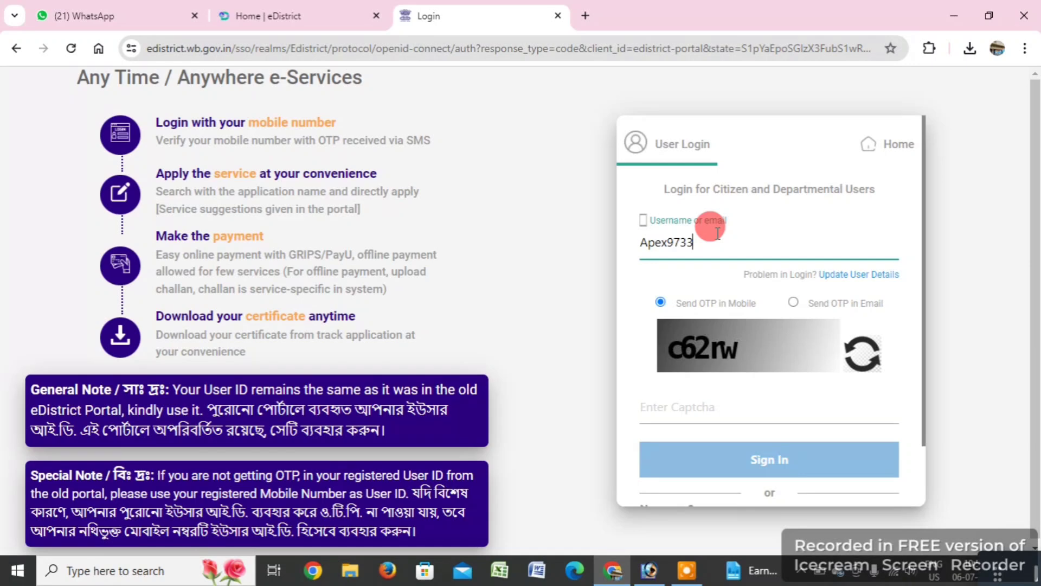
pyautogui.press('Tab')
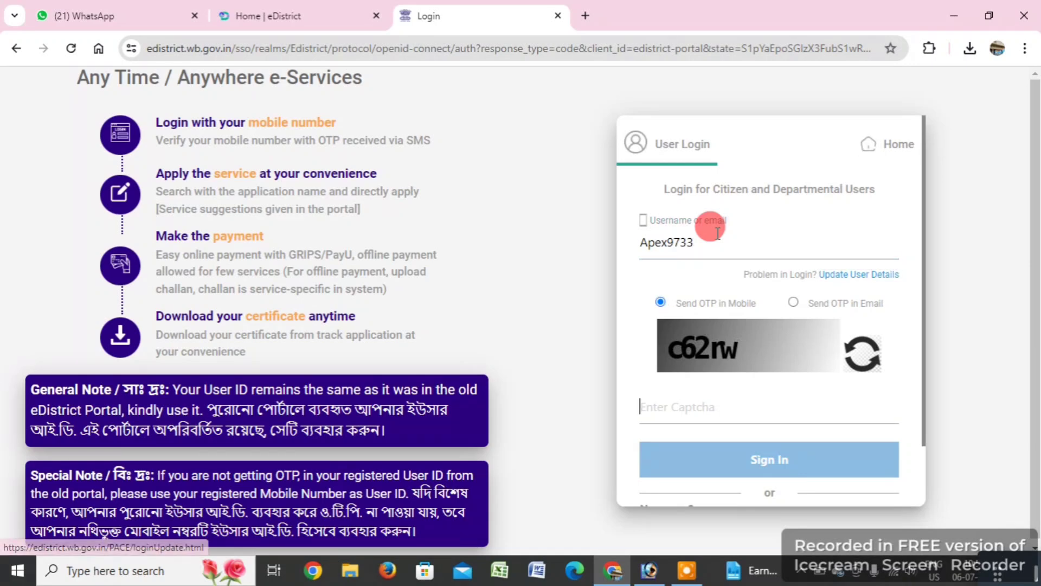
# Sign in with the captcha, then confirm the login with the SMS one-time password.
pyautogui.write('c')
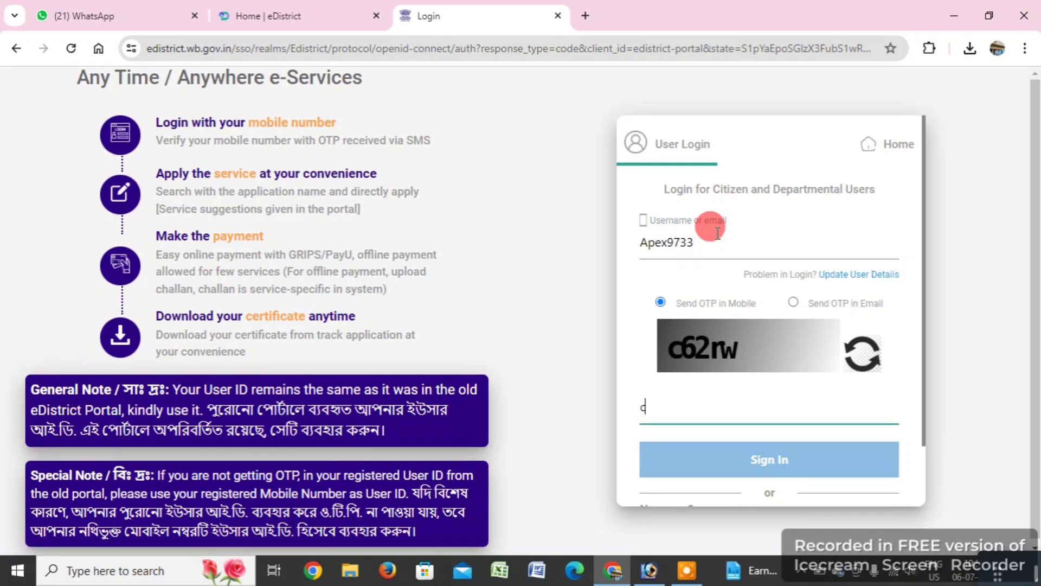
pyautogui.write('62')
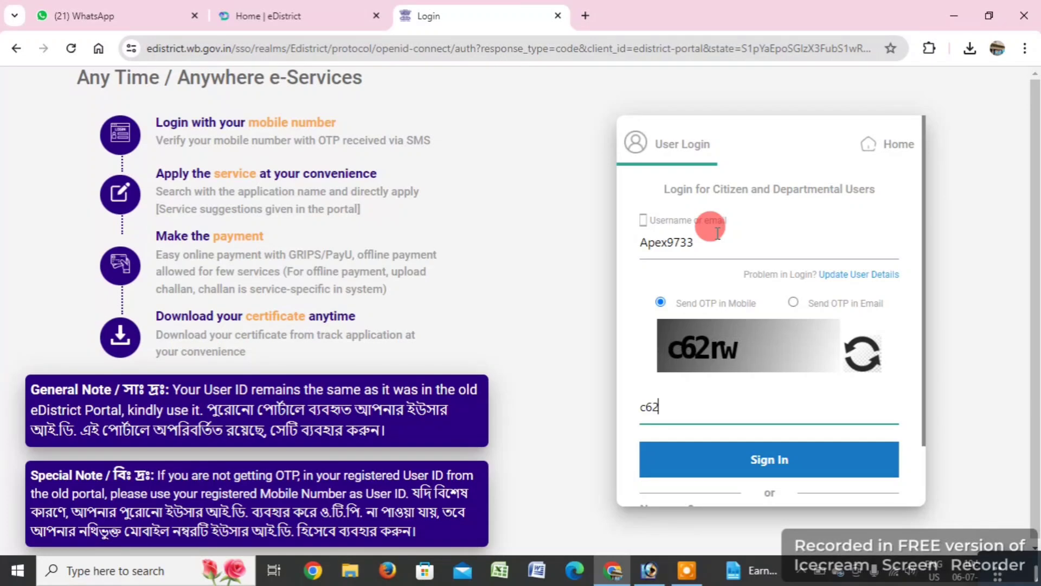
pyautogui.write('rw')
pyautogui.click(768, 454)
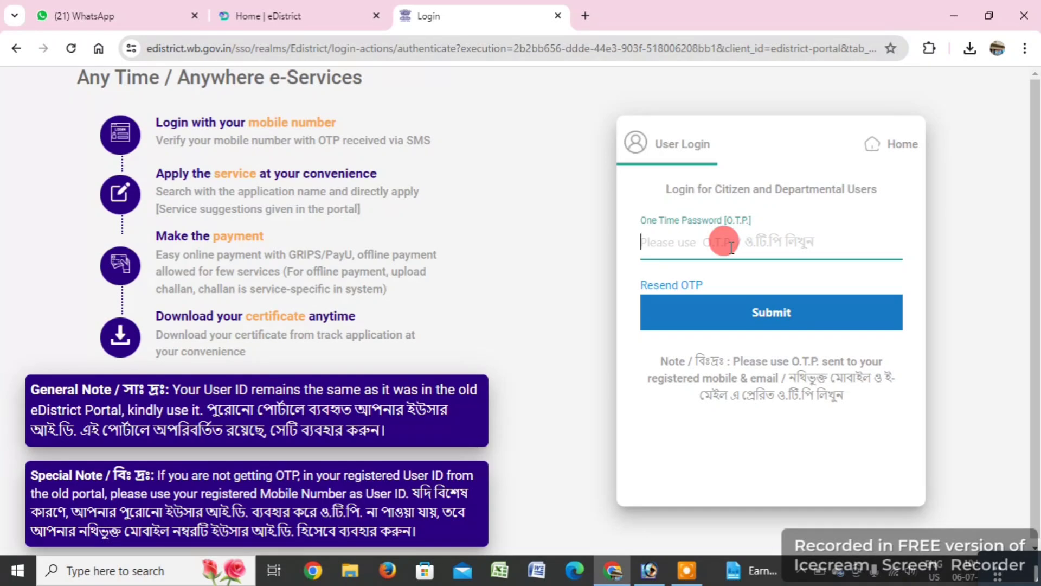
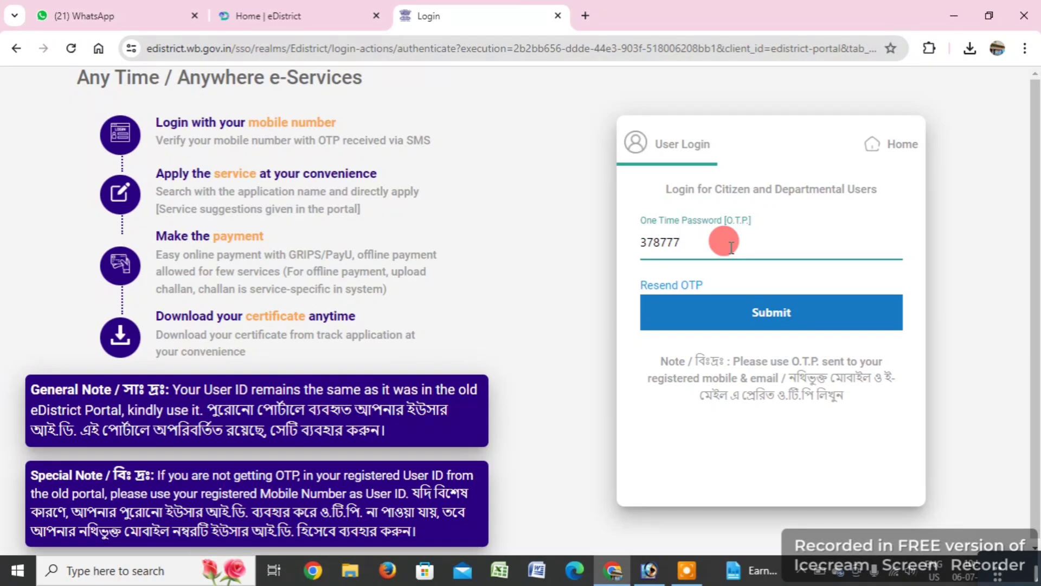
pyautogui.click(726, 301)
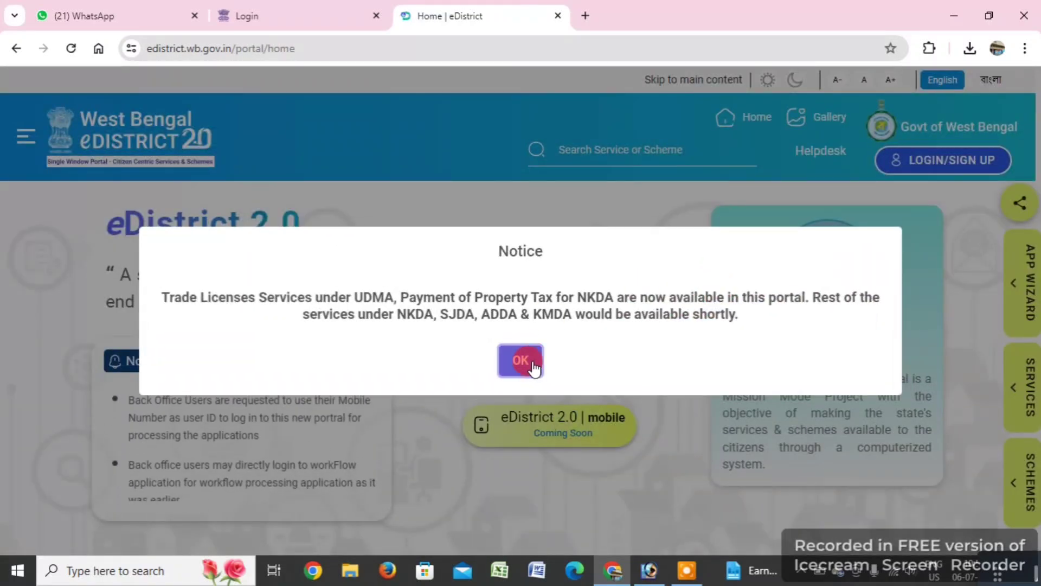
# Dismiss the portal notice and open the Service Discovery catalogue.
pyautogui.click(520, 359)
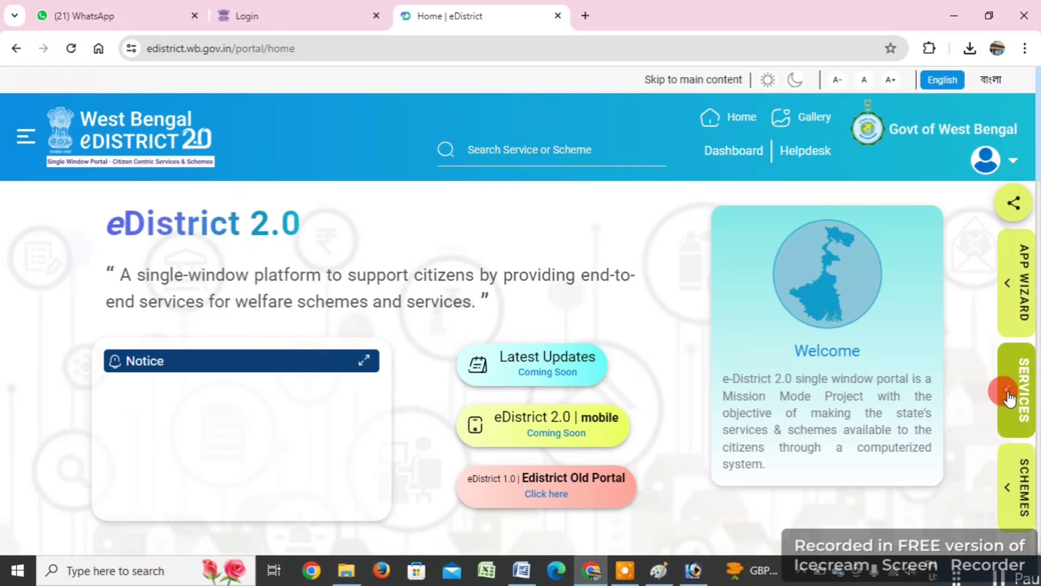
pyautogui.click(1008, 395)
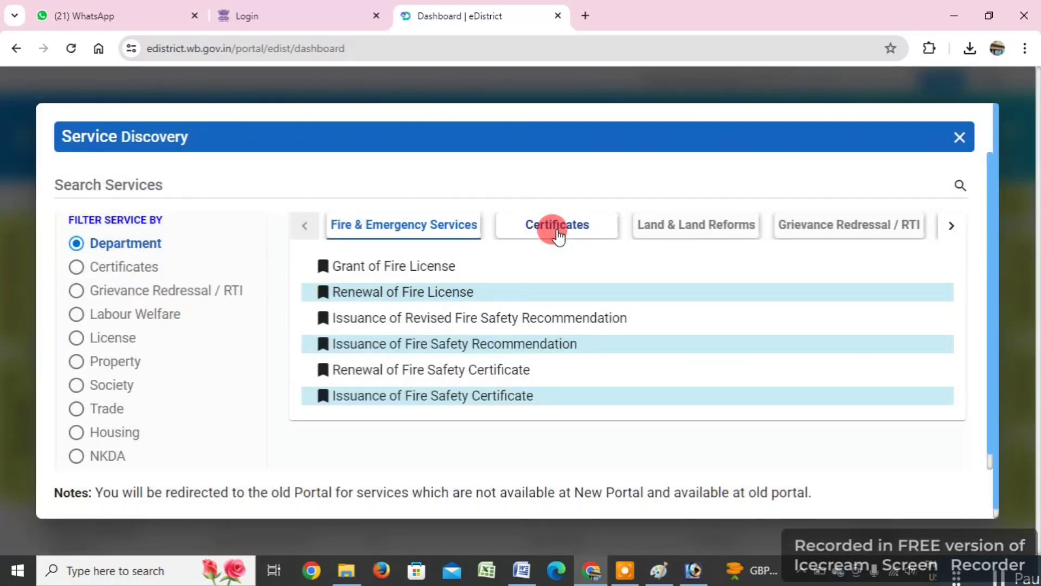
# Choose the Domicile Certificate under Certificates and accept its terms.
pyautogui.click(557, 234)
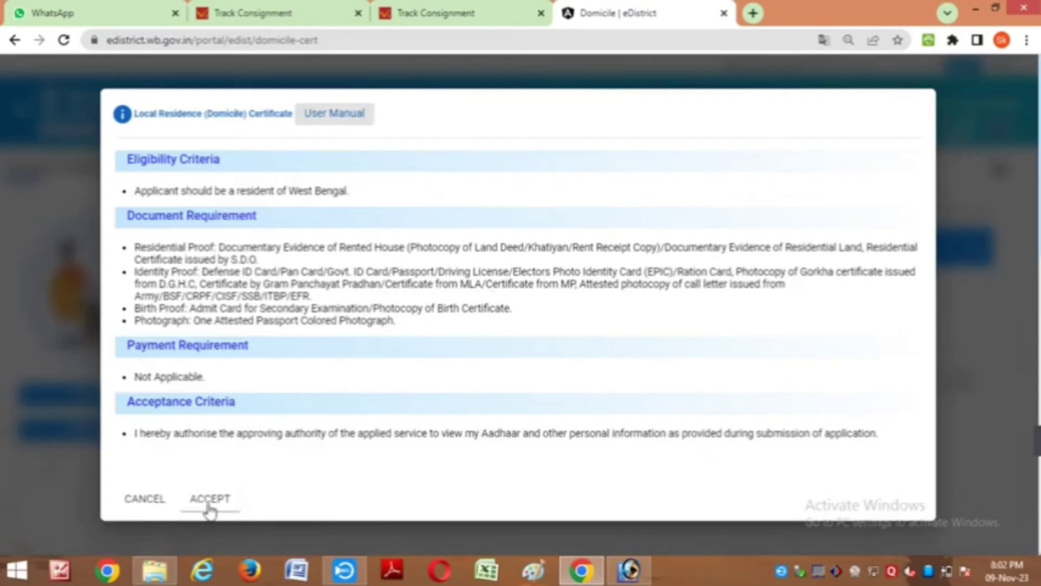
pyautogui.click(210, 500)
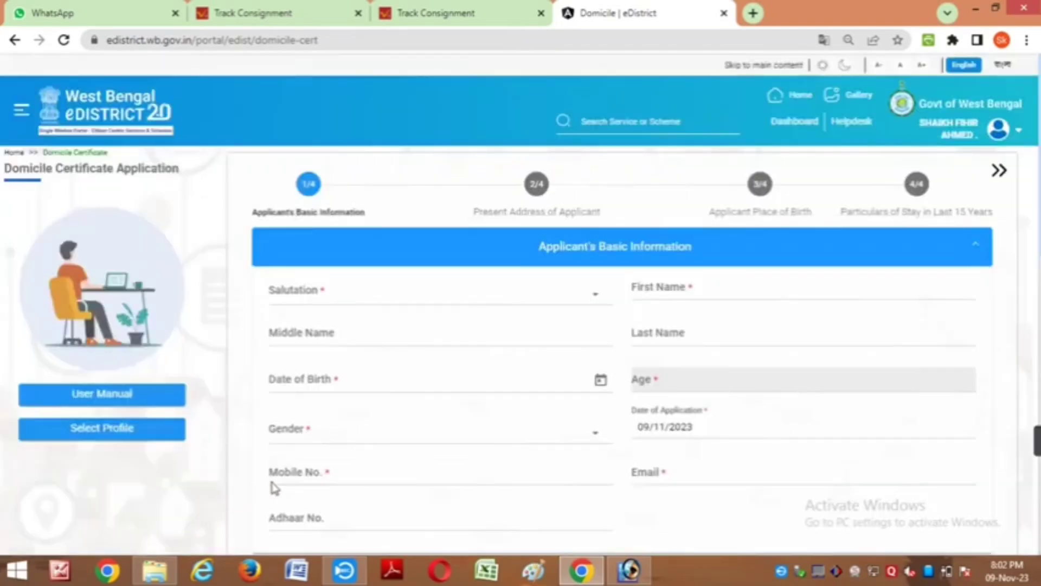
# Set the salutation to Mr. and enter the applicant's first and last name.
pyautogui.click(347, 302)
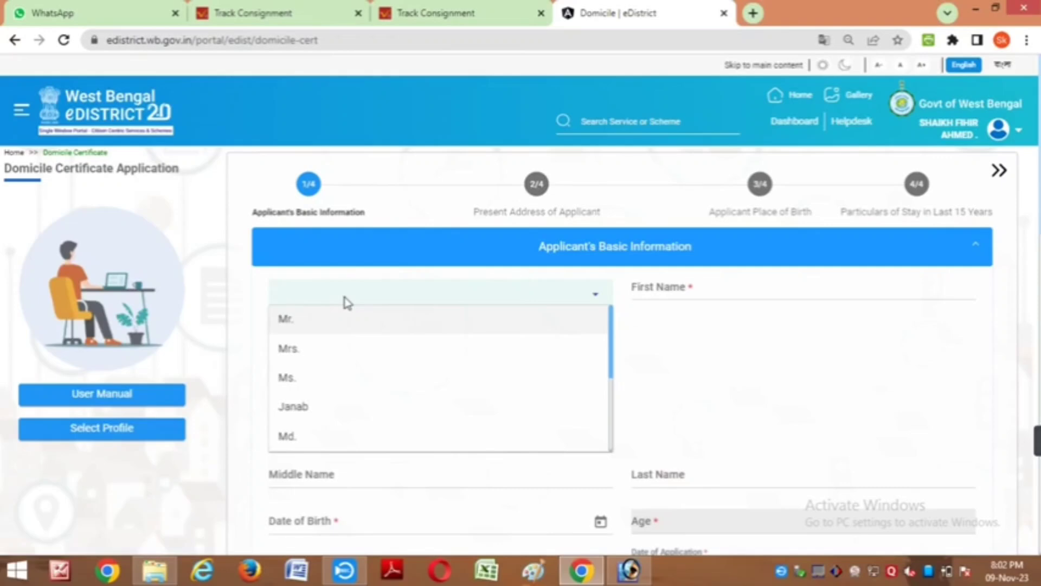
pyautogui.click(328, 323)
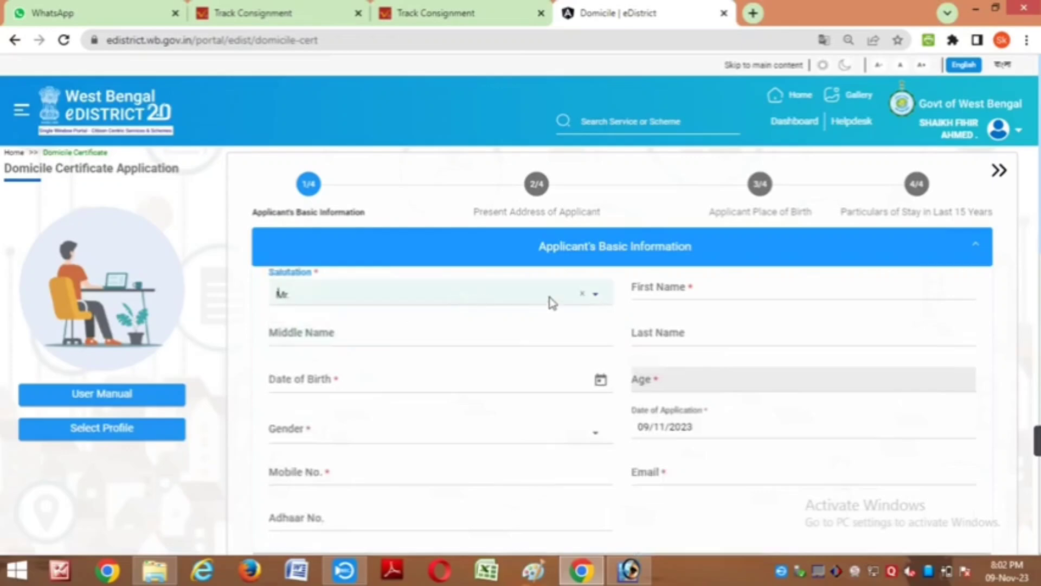
pyautogui.click(674, 292)
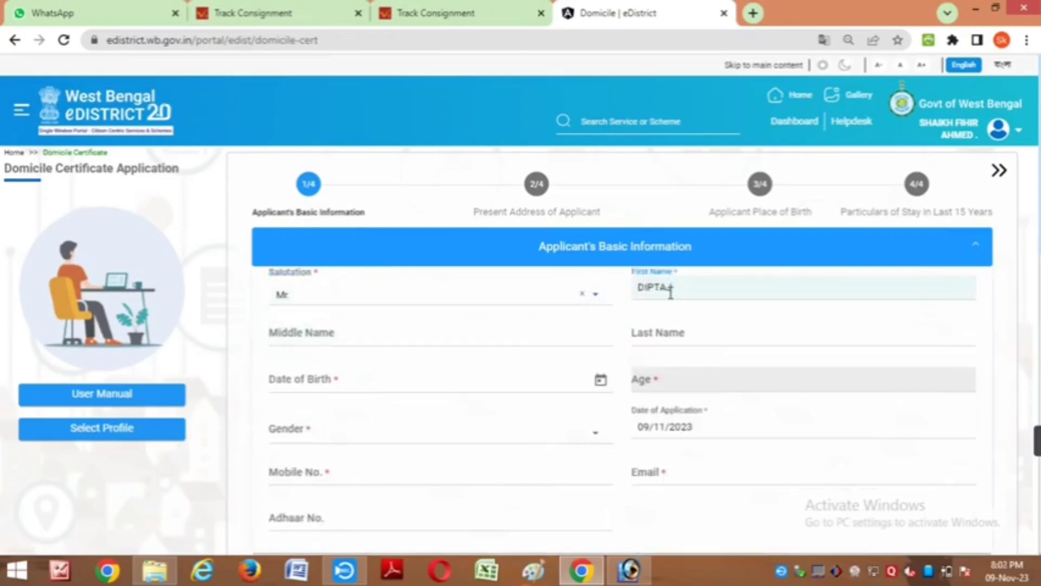
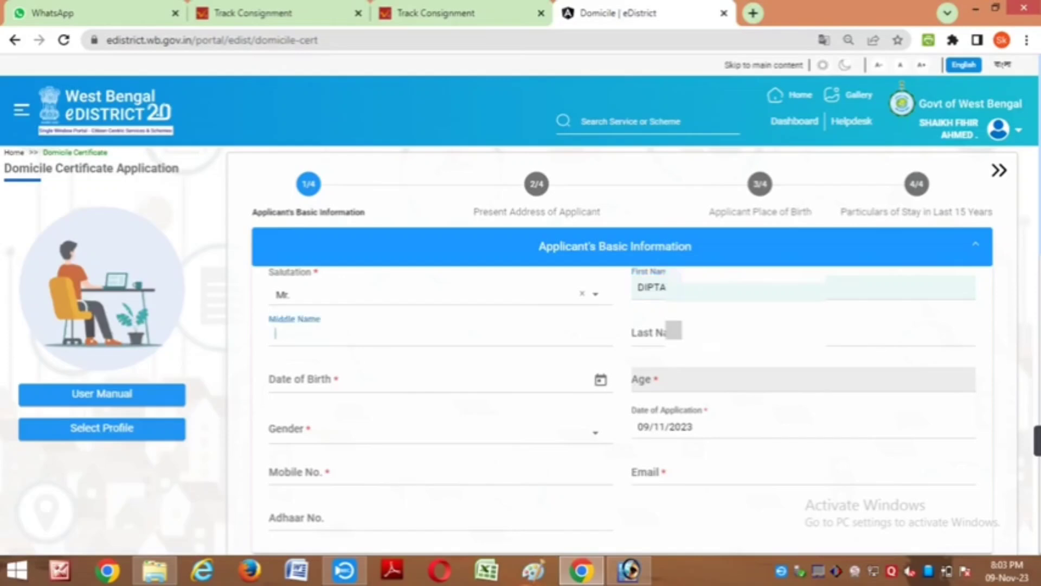
pyautogui.click(674, 332)
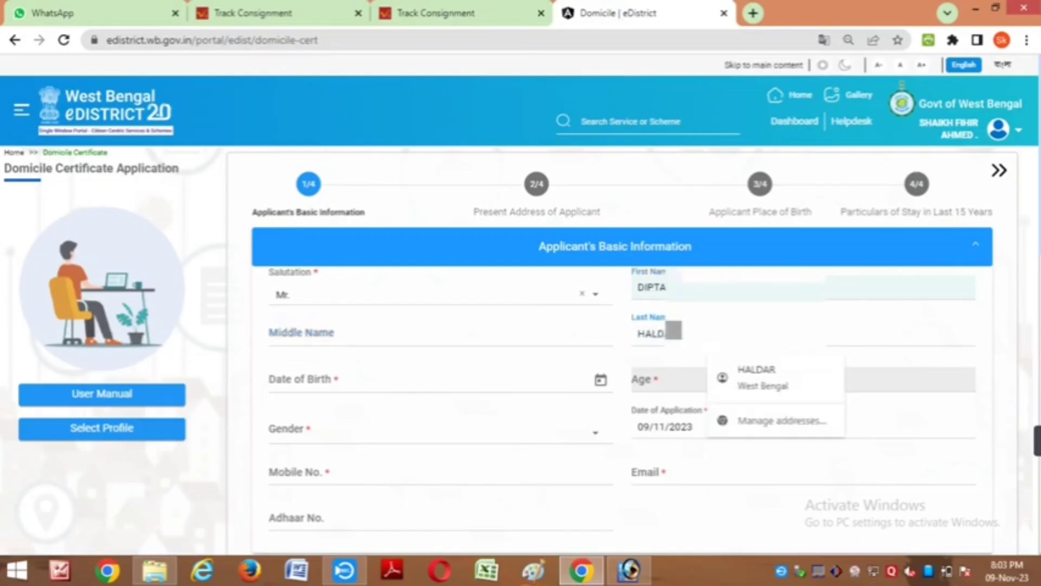
pyautogui.press('Tab')
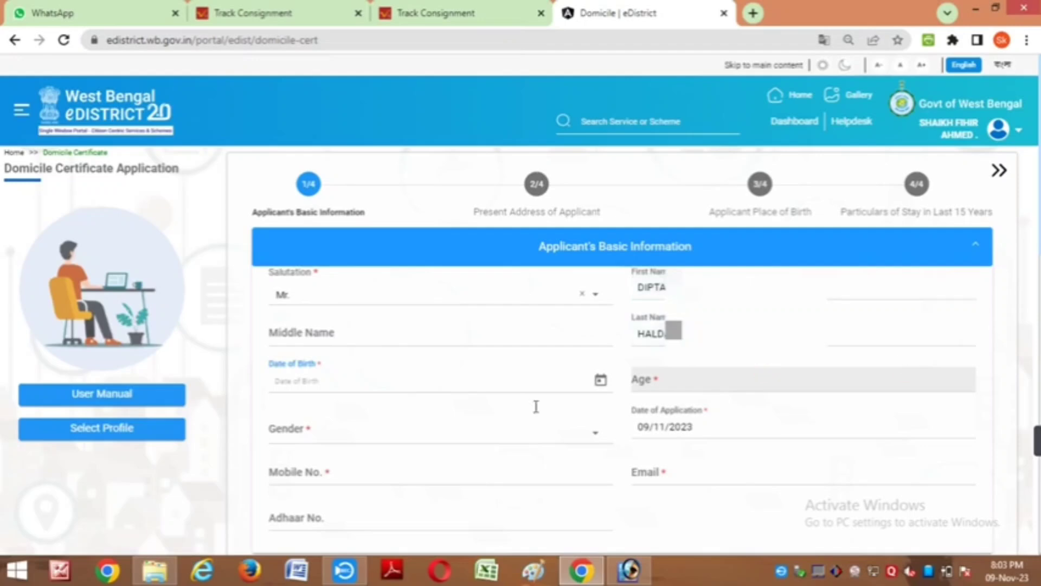
pyautogui.click(600, 380)
pyautogui.click(380, 258)
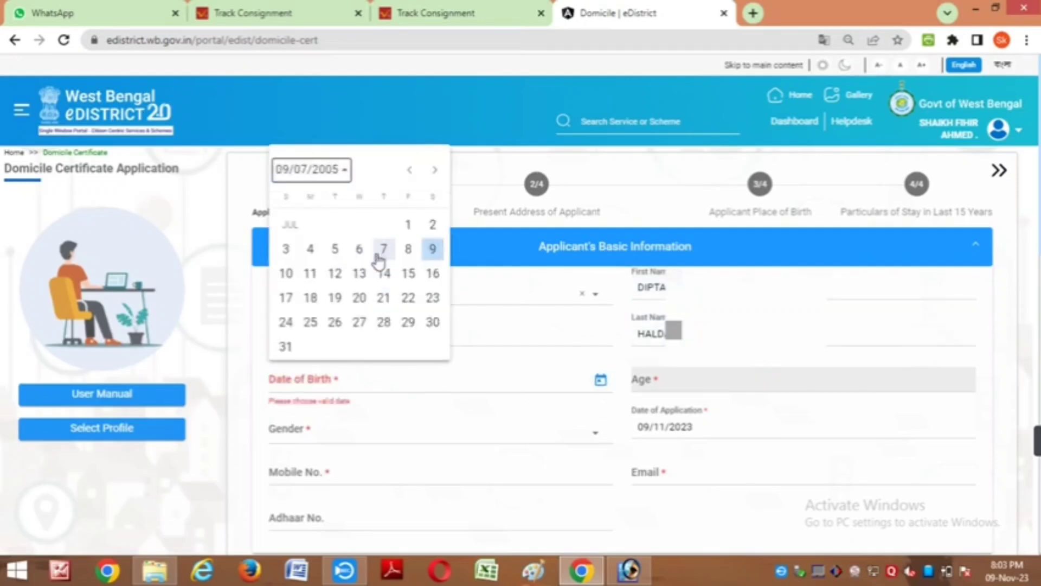
pyautogui.click(286, 272)
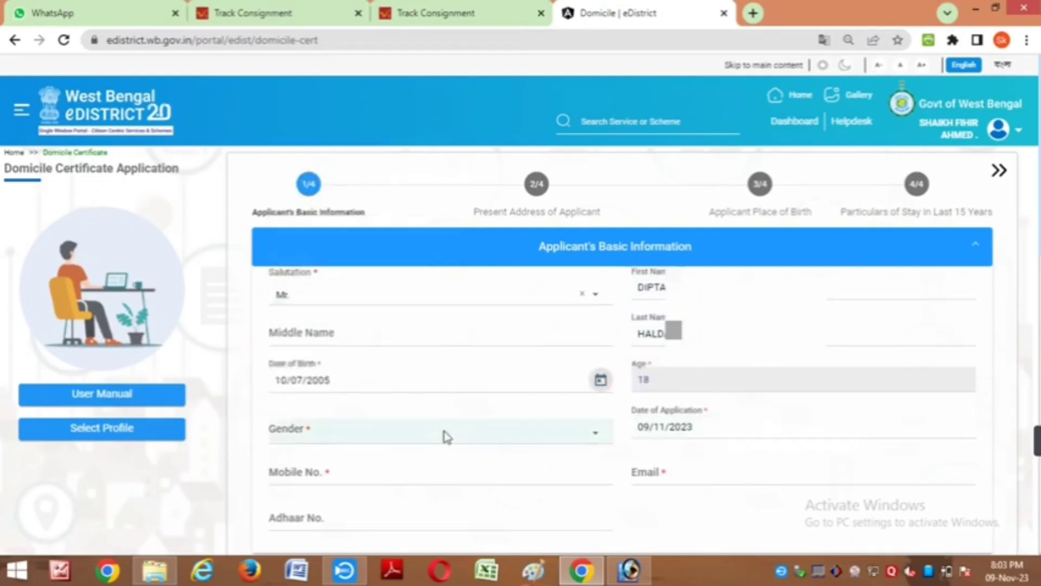
pyautogui.click(336, 433)
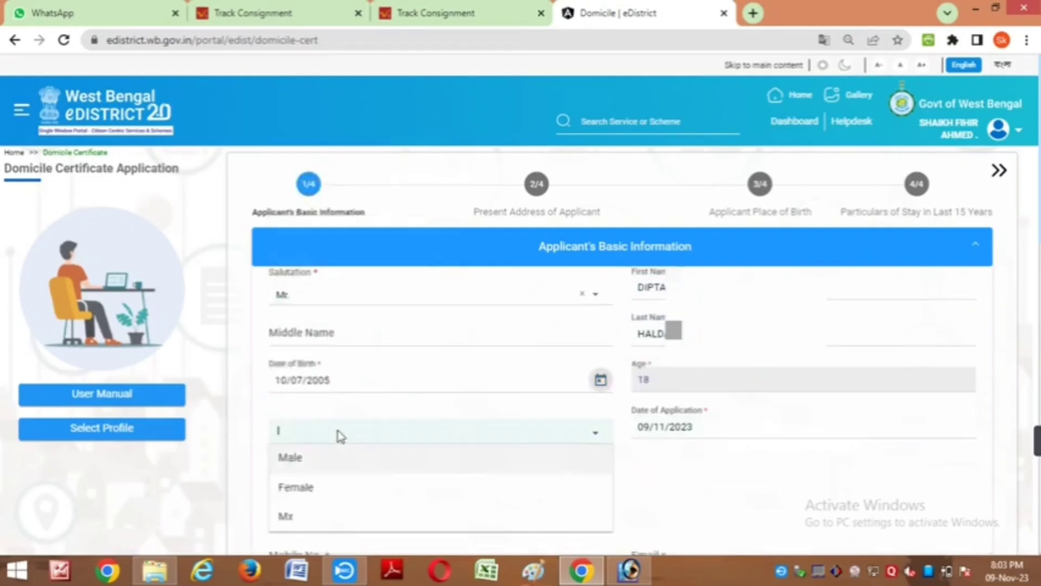
pyautogui.click(332, 459)
pyautogui.click(325, 475)
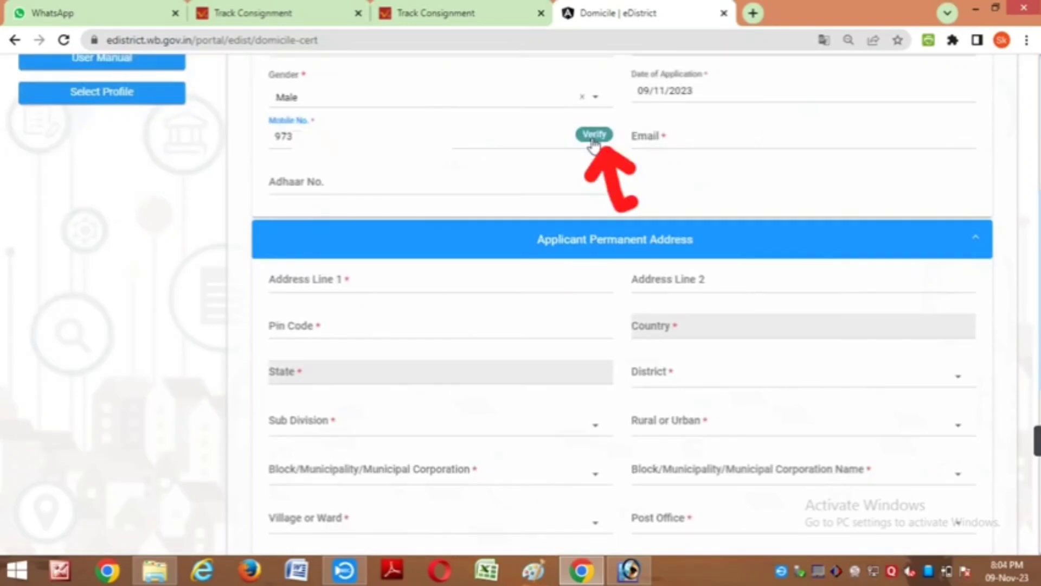
# Verify the mobile number with the one-time code sent to it.
pyautogui.click(593, 135)
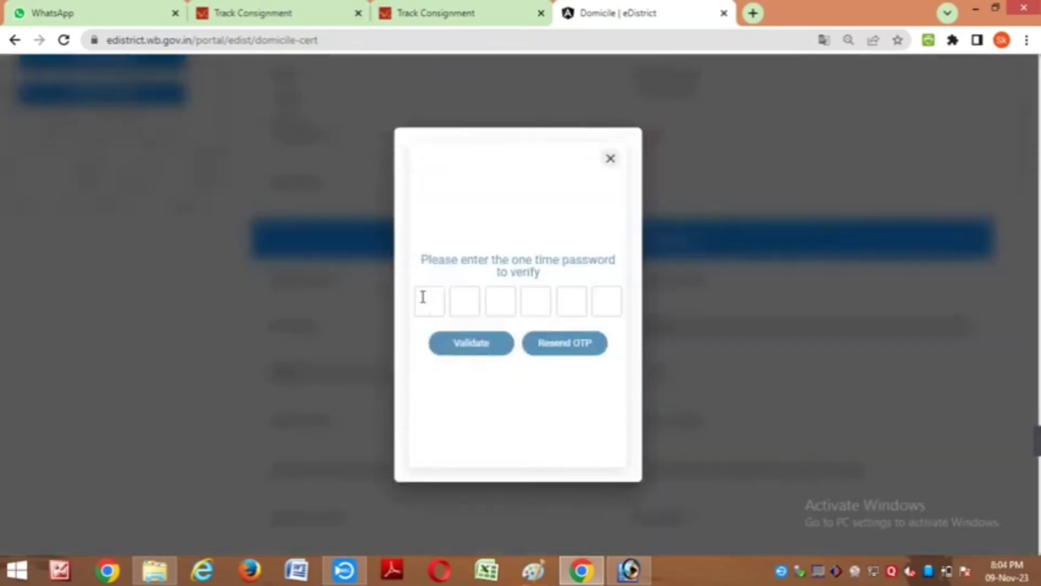
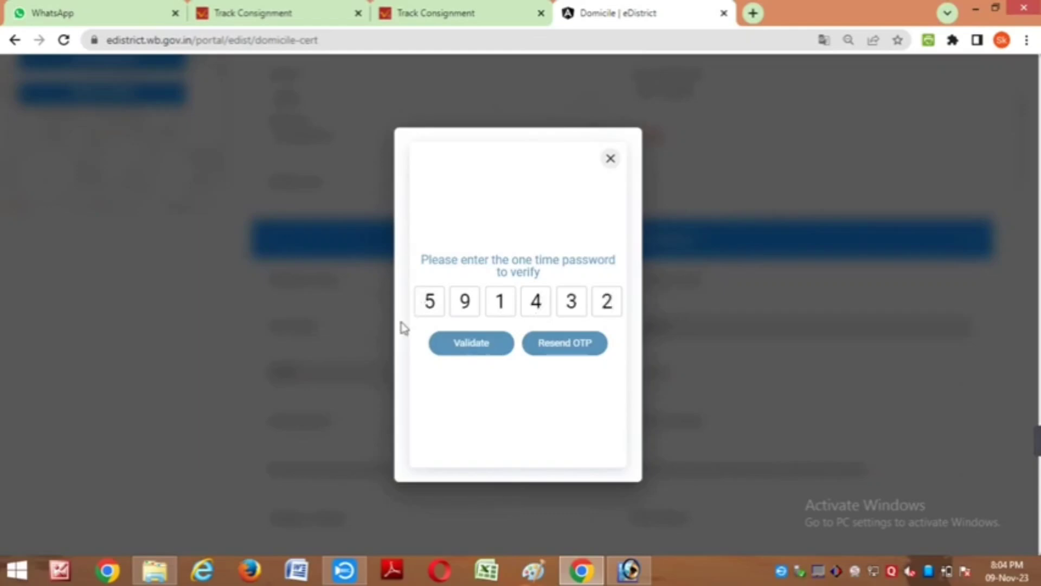
pyautogui.click(475, 348)
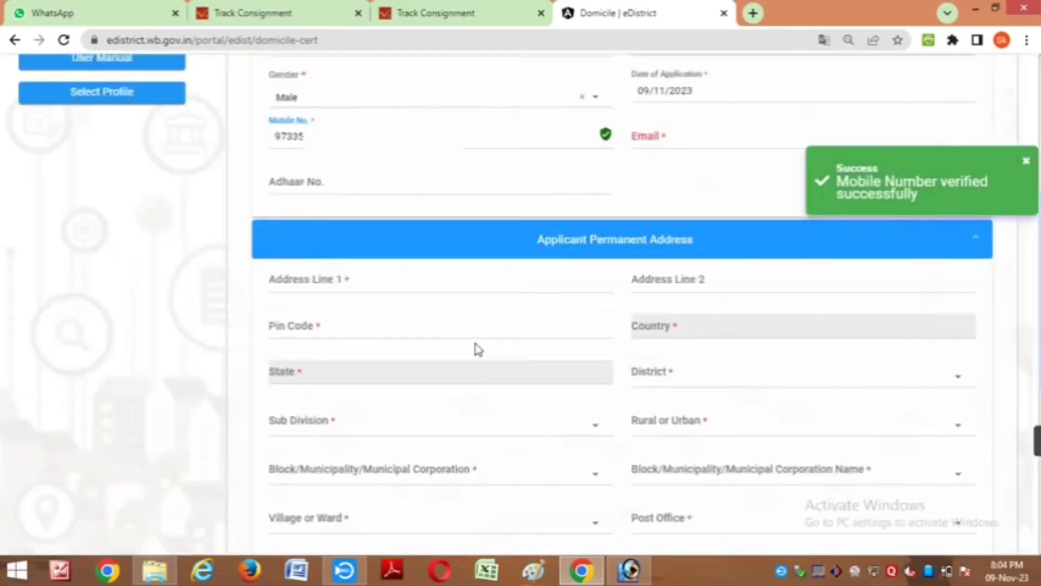
# Fill in the suggested e-mail address and the applicant's Aadhaar number.
pyautogui.click(672, 139)
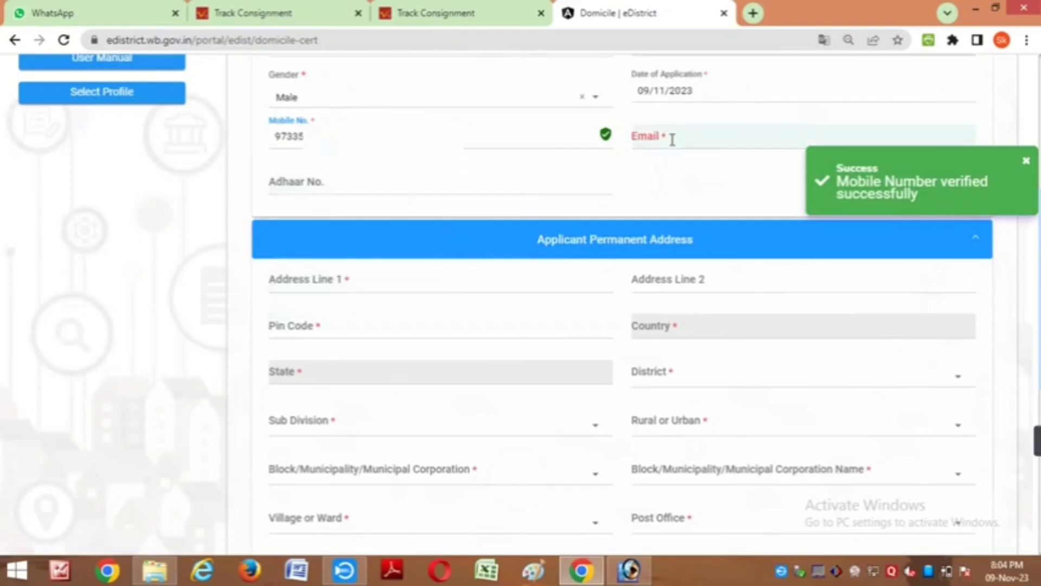
pyautogui.press('Down')
pyautogui.press('Return')
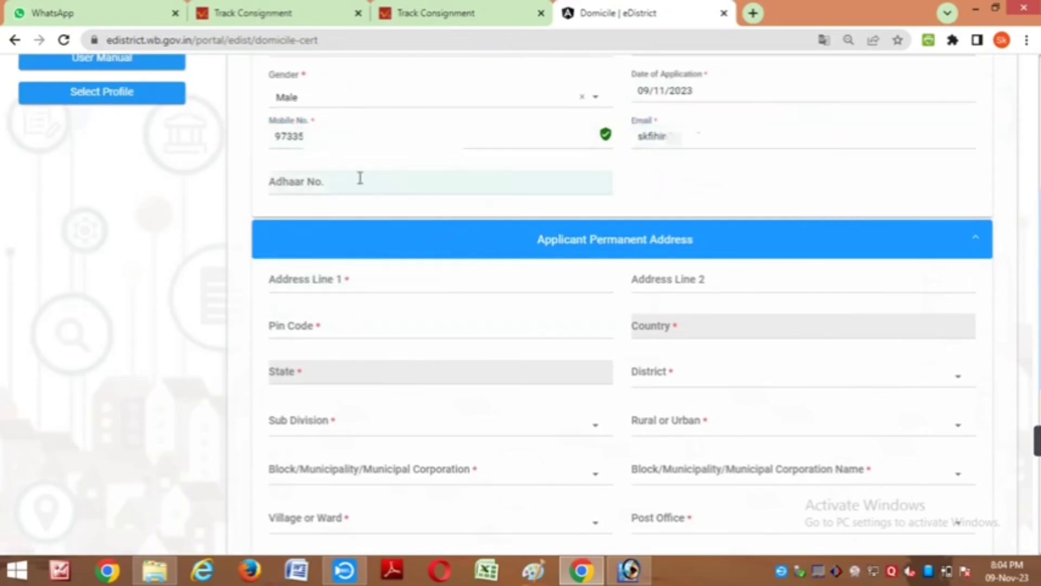
pyautogui.click(333, 179)
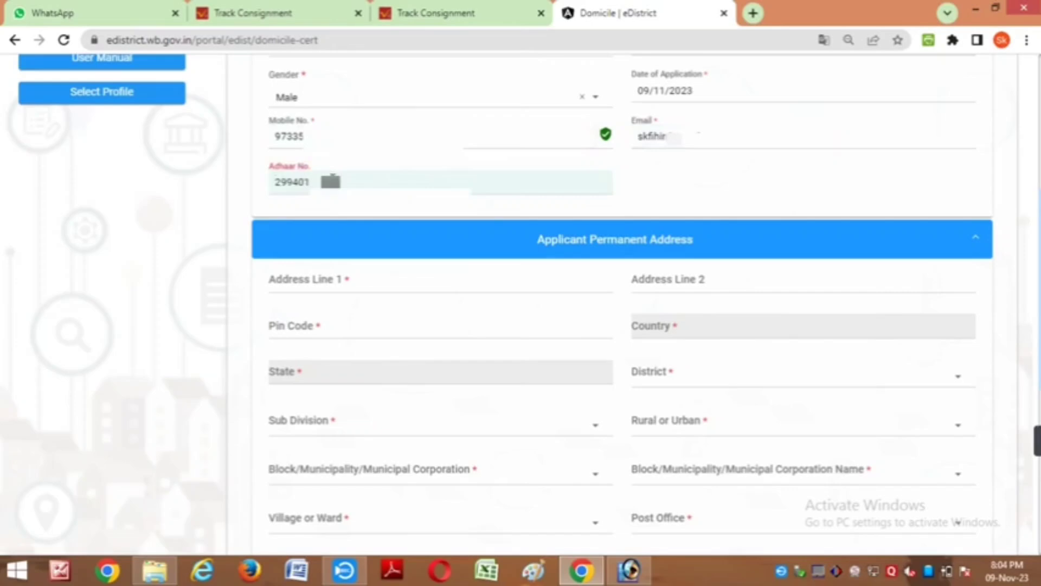
pyautogui.click(358, 285)
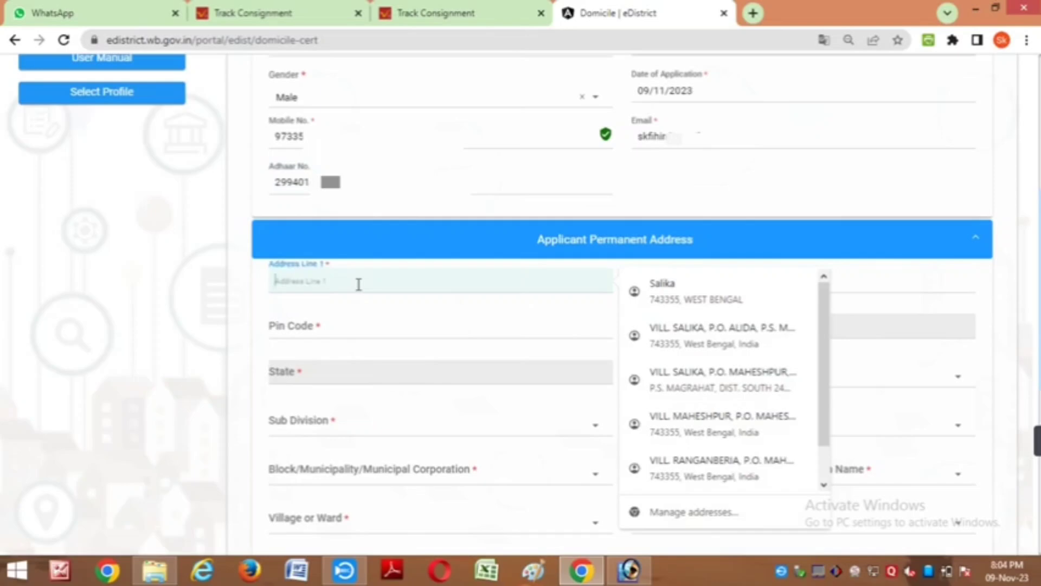
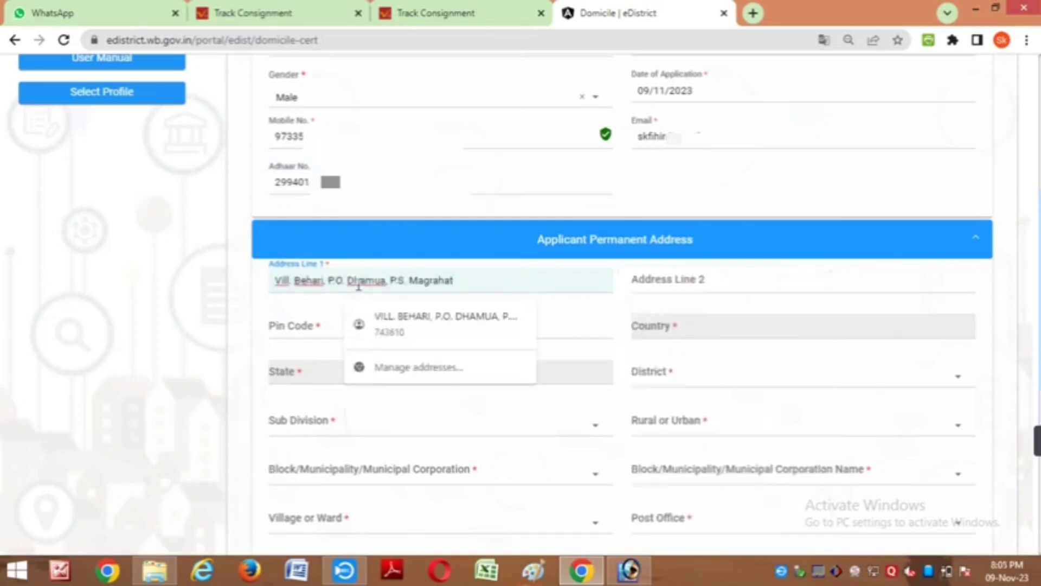
# Enter both permanent address lines and the pin code, with district South 24 Parganas.
pyautogui.press('Tab')
pyautogui.write('Dist. South 24 Parganas')
pyautogui.press('Tab')
pyautogui.write('743610')
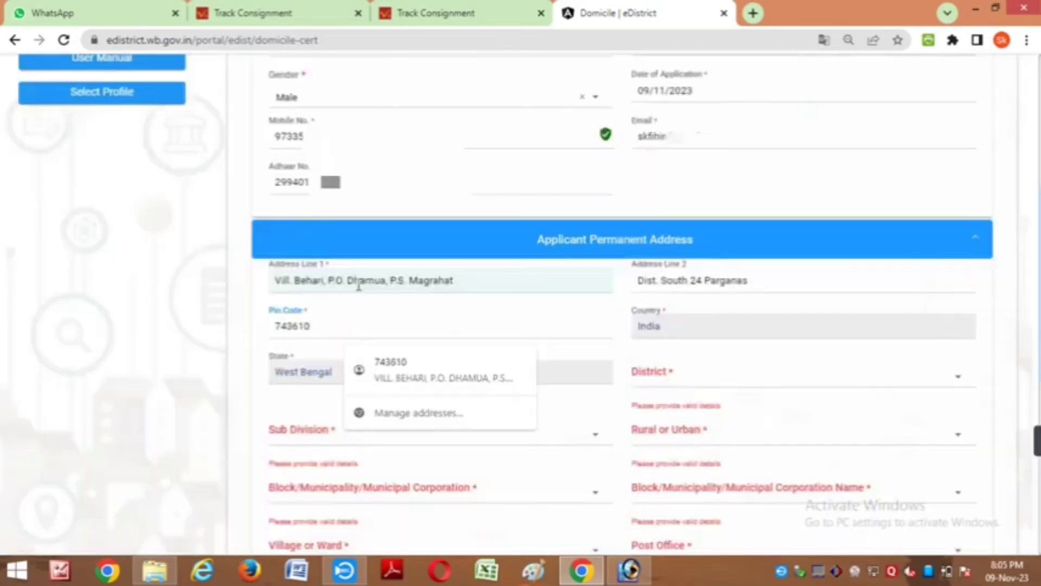
pyautogui.click(667, 371)
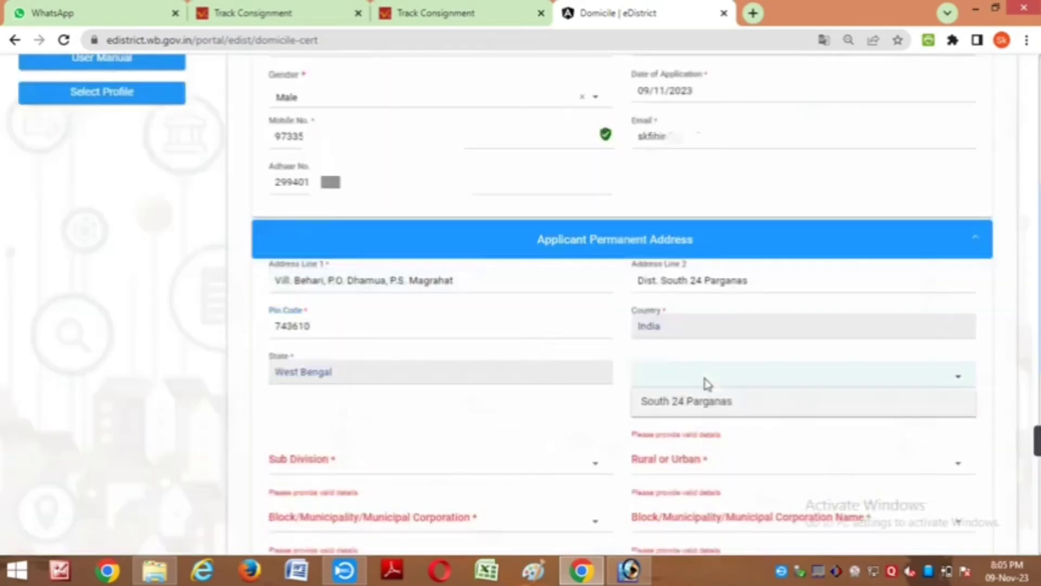
pyautogui.click(704, 401)
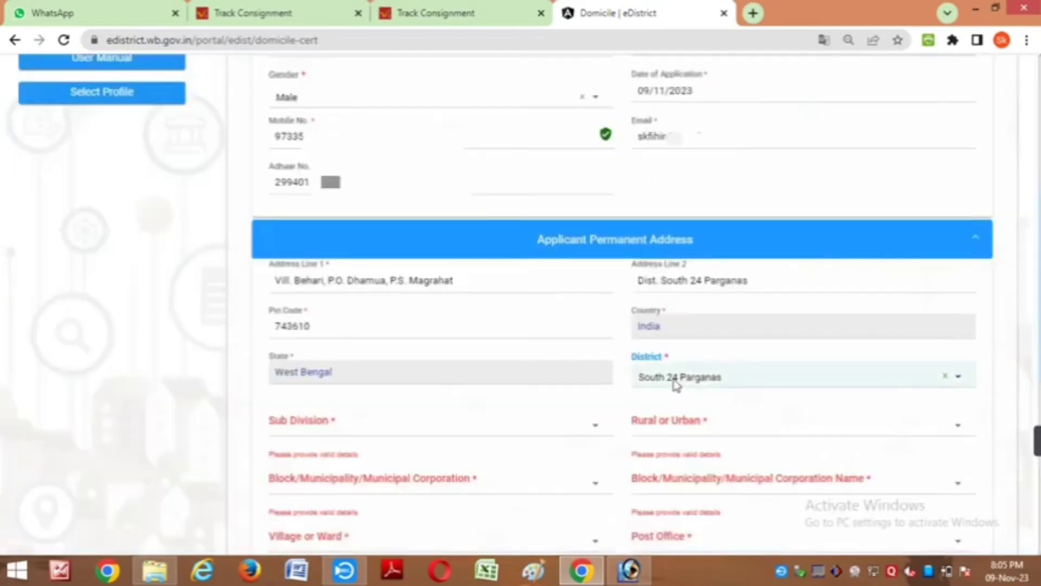
# Choose the sub division, area type Rural, local body Block and the block name.
pyautogui.scroll(-2, 622, 304)
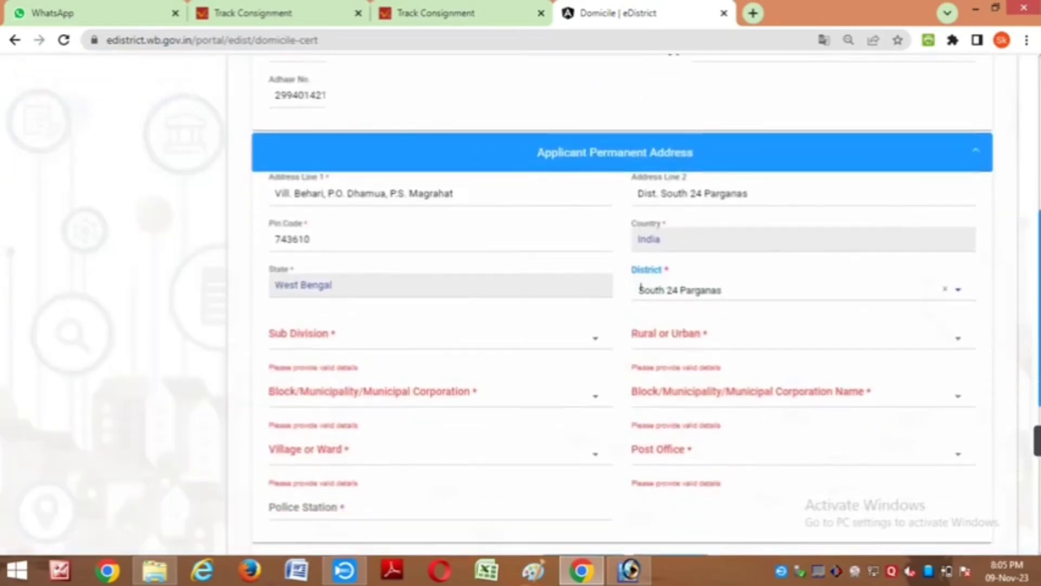
pyautogui.scroll(-2, 641, 288)
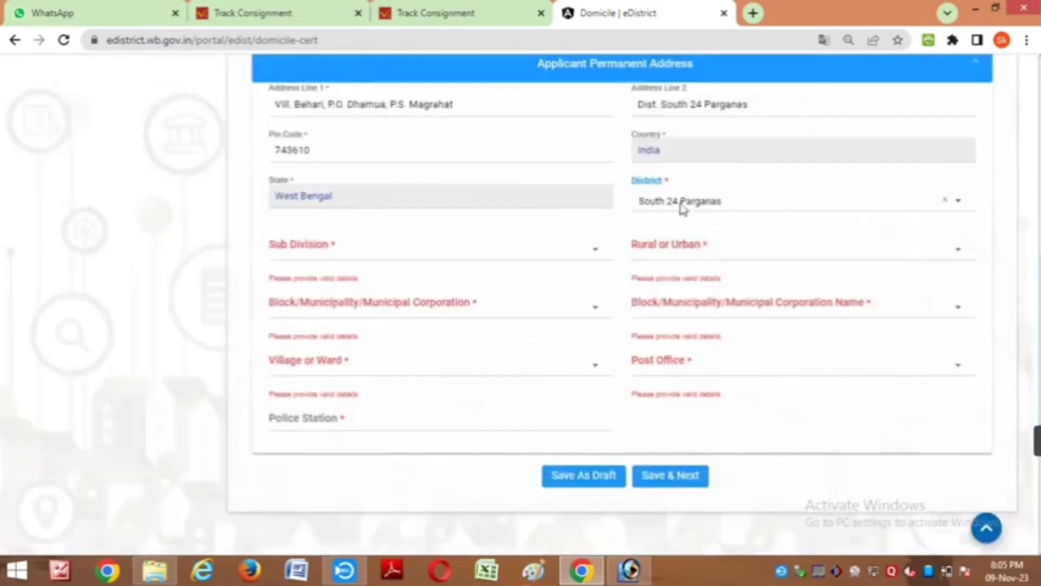
pyautogui.click(298, 255)
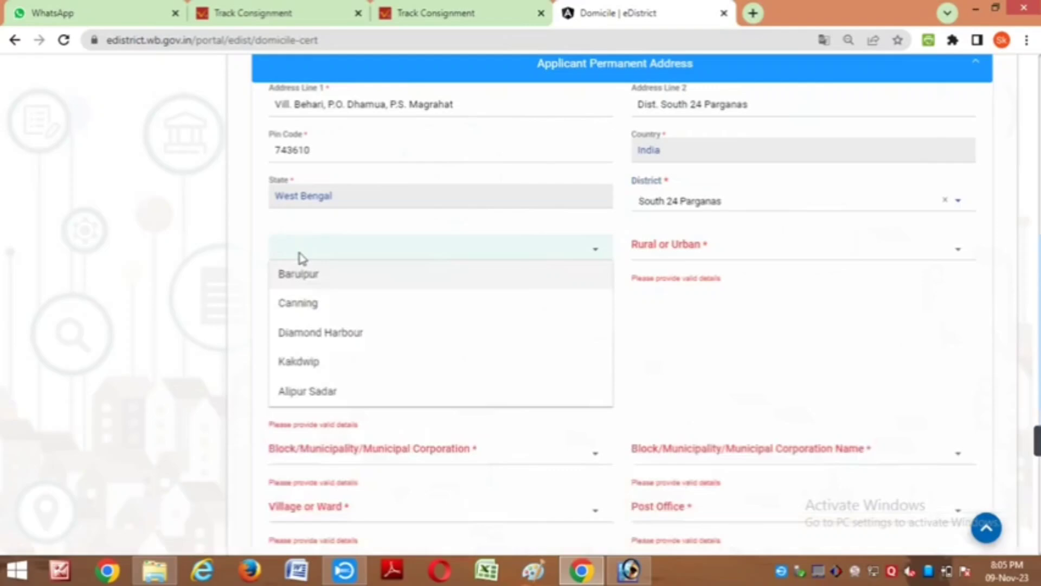
pyautogui.click(337, 334)
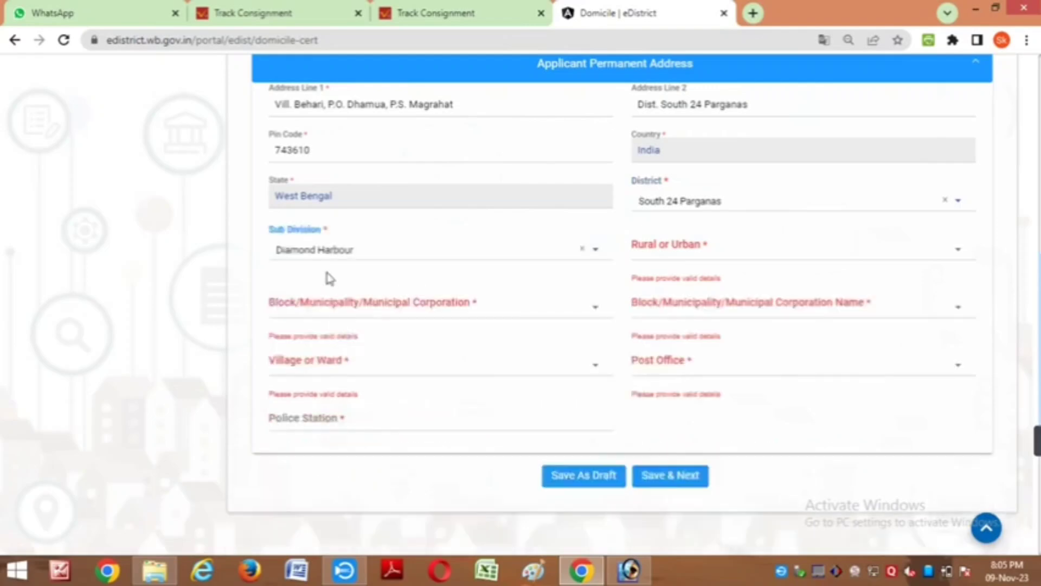
pyautogui.click(673, 251)
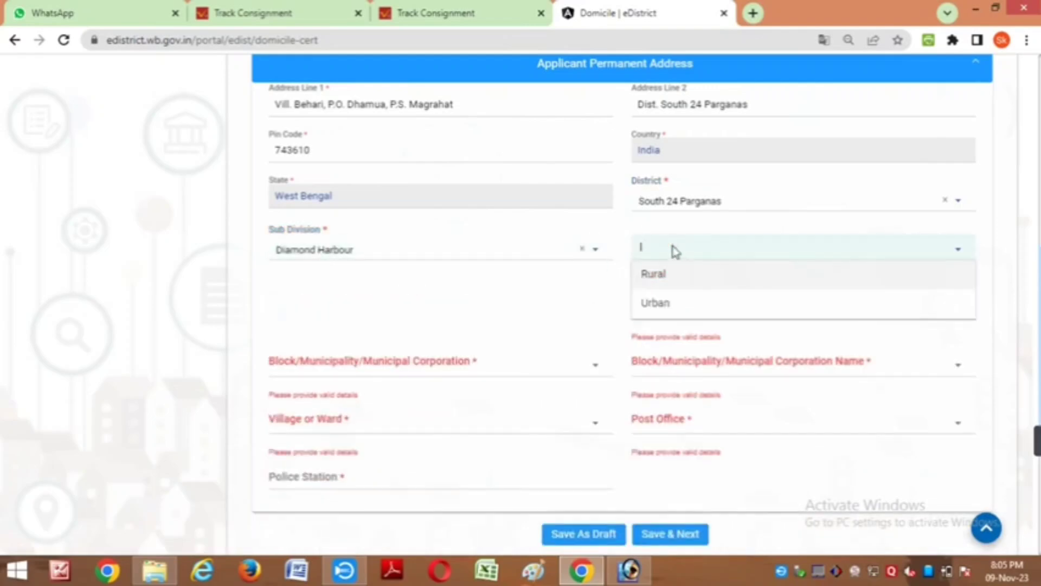
pyautogui.click(675, 277)
pyautogui.click(313, 305)
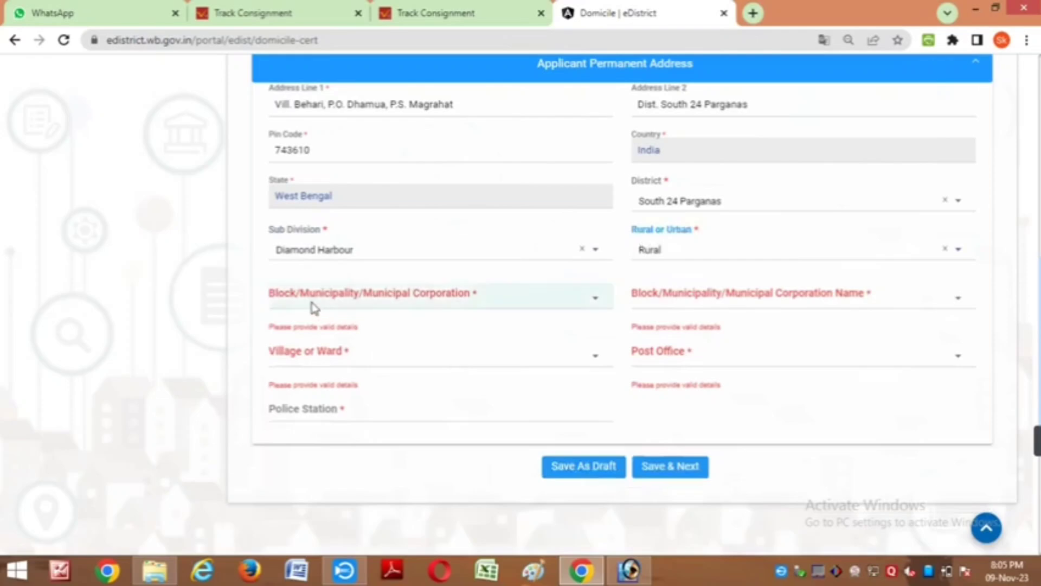
pyautogui.click(291, 324)
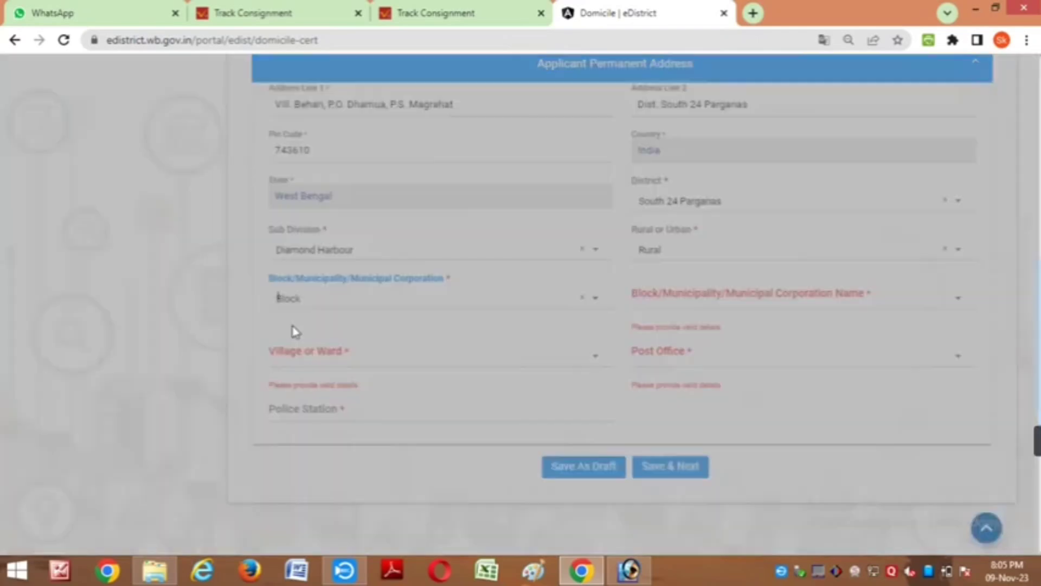
pyautogui.click(671, 303)
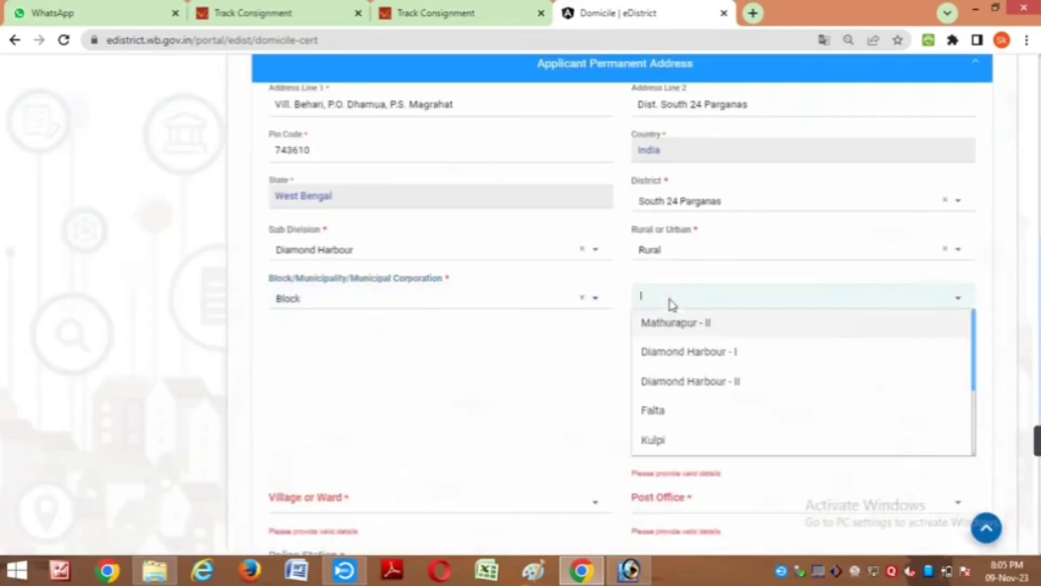
pyautogui.moveTo(976, 367); pyautogui.dragTo(976, 406)
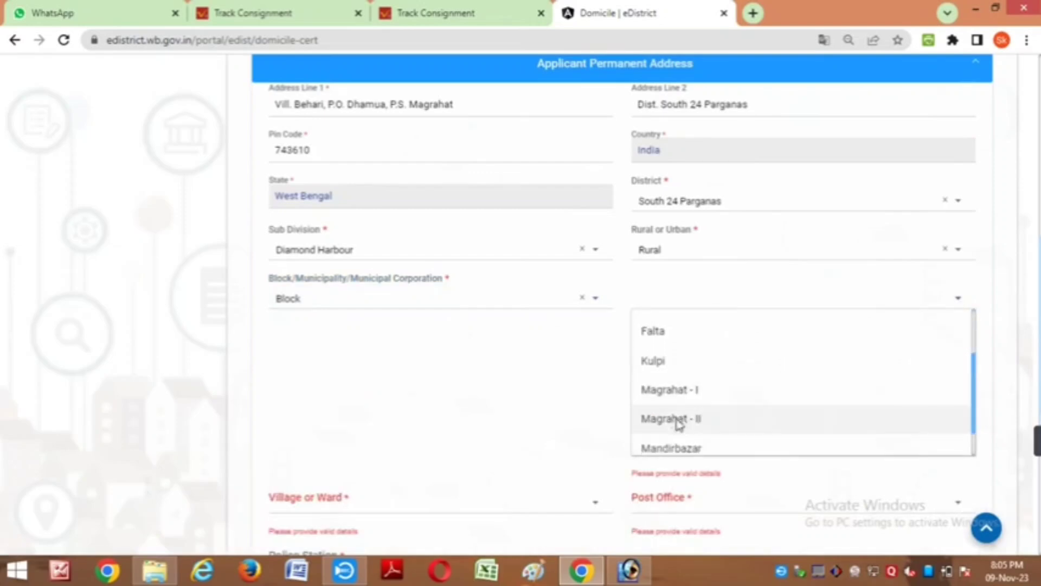
pyautogui.click(679, 423)
# Select the village and post office, enter the police station, and save the address.
pyautogui.click(333, 350)
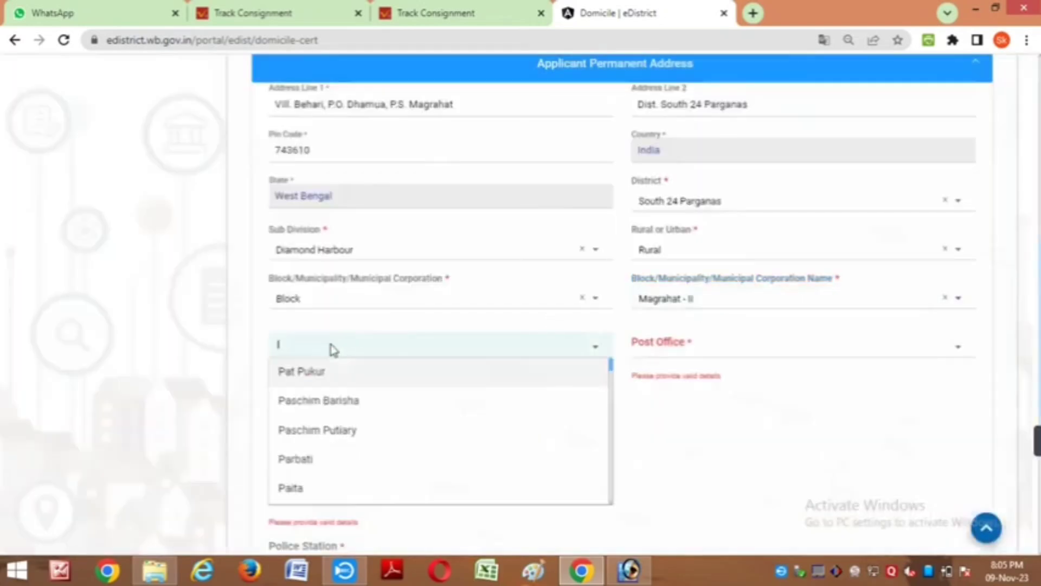
pyautogui.scroll(-10, 358, 448)
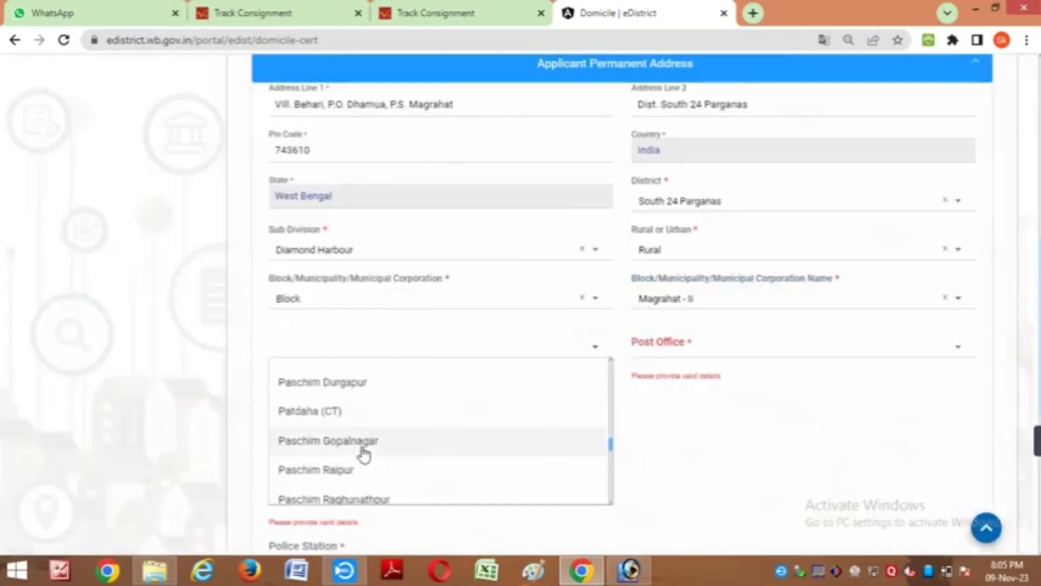
pyautogui.scroll(-1, 363, 454)
pyautogui.scroll(5, 362, 454)
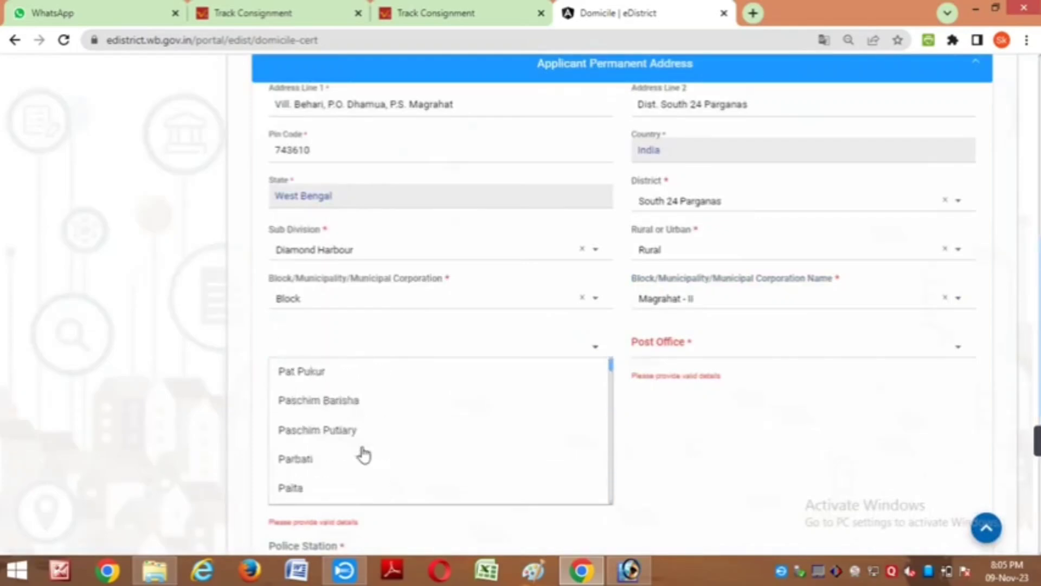
pyautogui.click(325, 377)
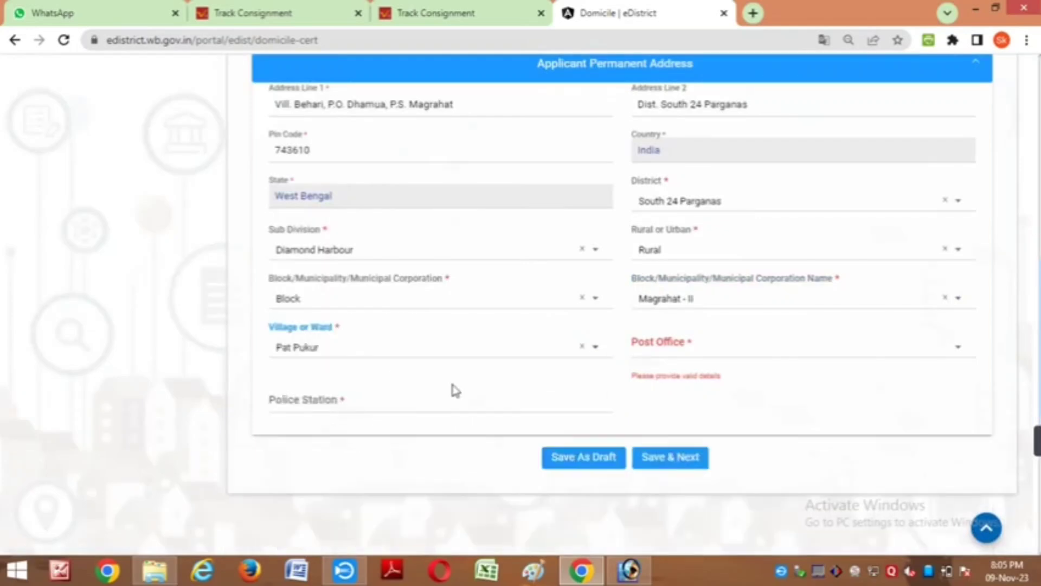
pyautogui.click(682, 346)
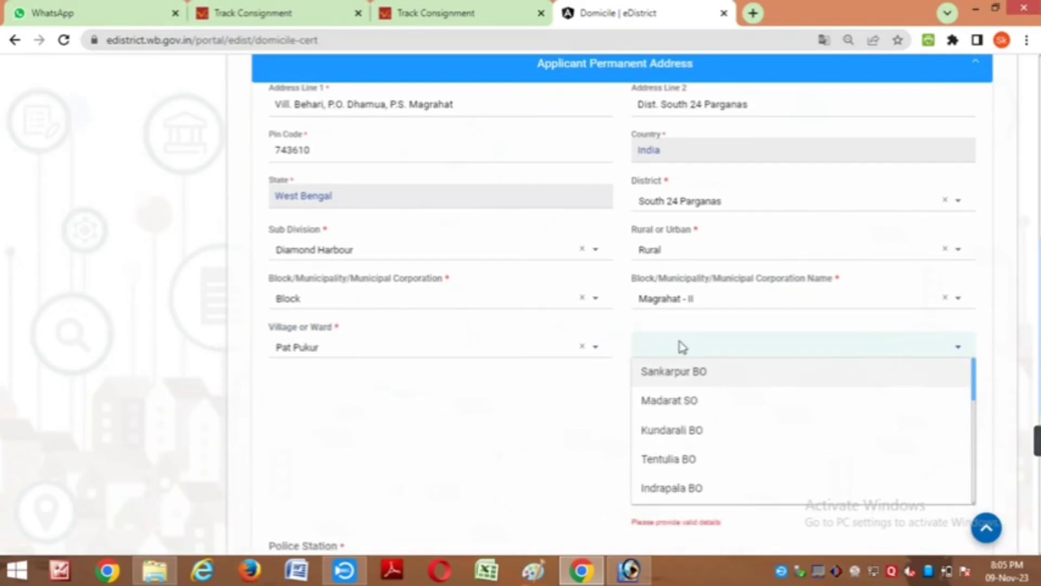
pyautogui.write('dh')
pyautogui.click(672, 370)
pyautogui.click(325, 397)
pyautogui.write('Magrahat')
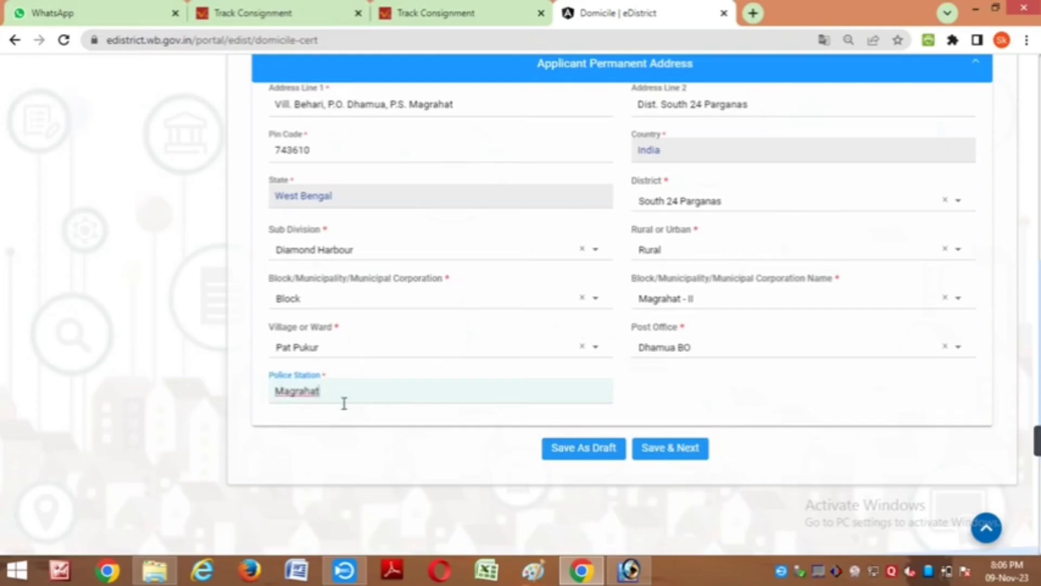
pyautogui.click(682, 450)
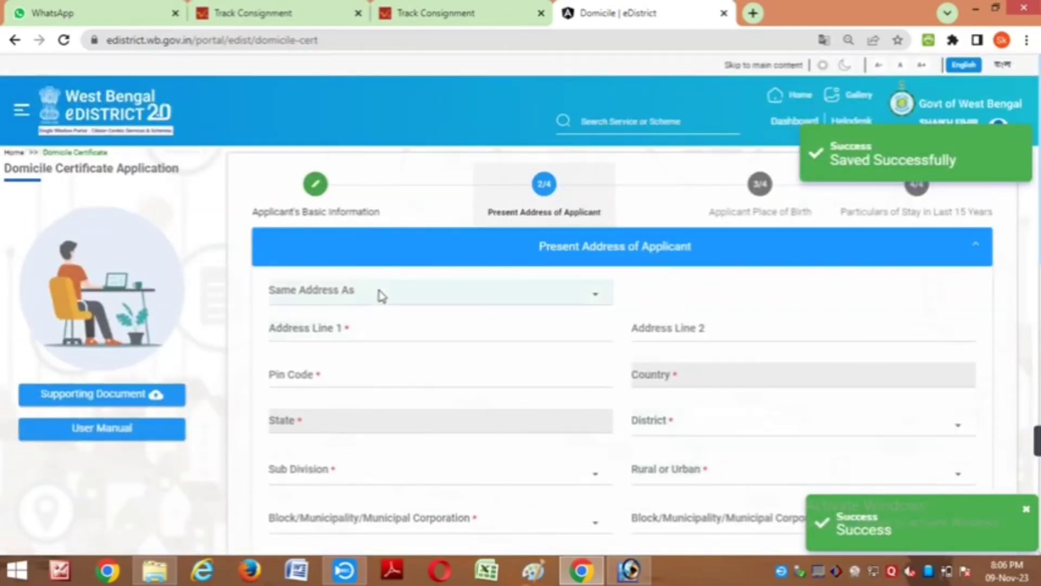
# Set Same Address As to Permanent Address of Applicant for the present address.
pyautogui.click(347, 298)
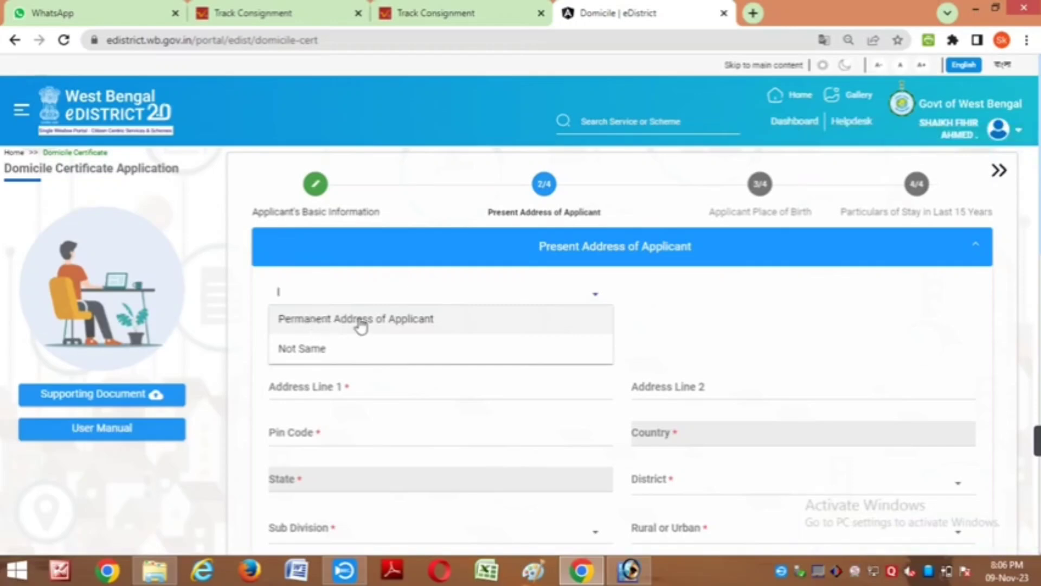
pyautogui.click(403, 324)
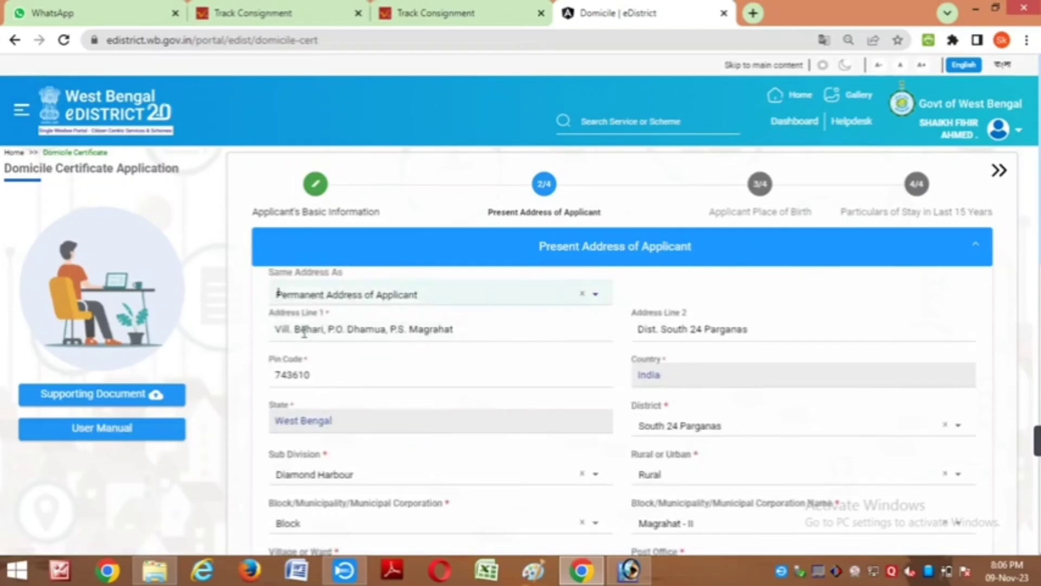
pyautogui.scroll(-8, 332, 293)
pyautogui.click(332, 295)
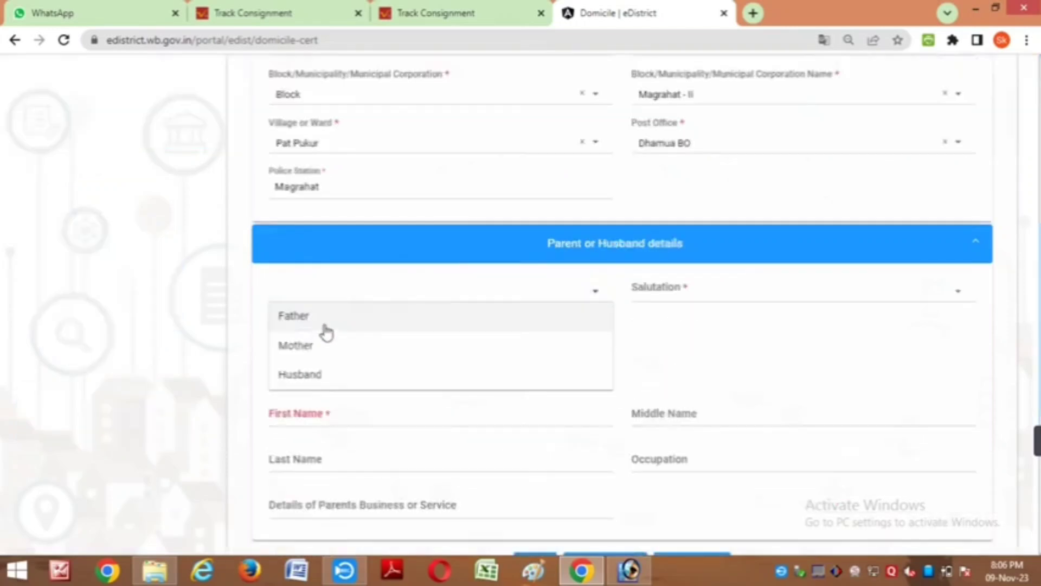
# Add Father as the relation with salutation Mr. and enter the father's name.
pyautogui.click(326, 326)
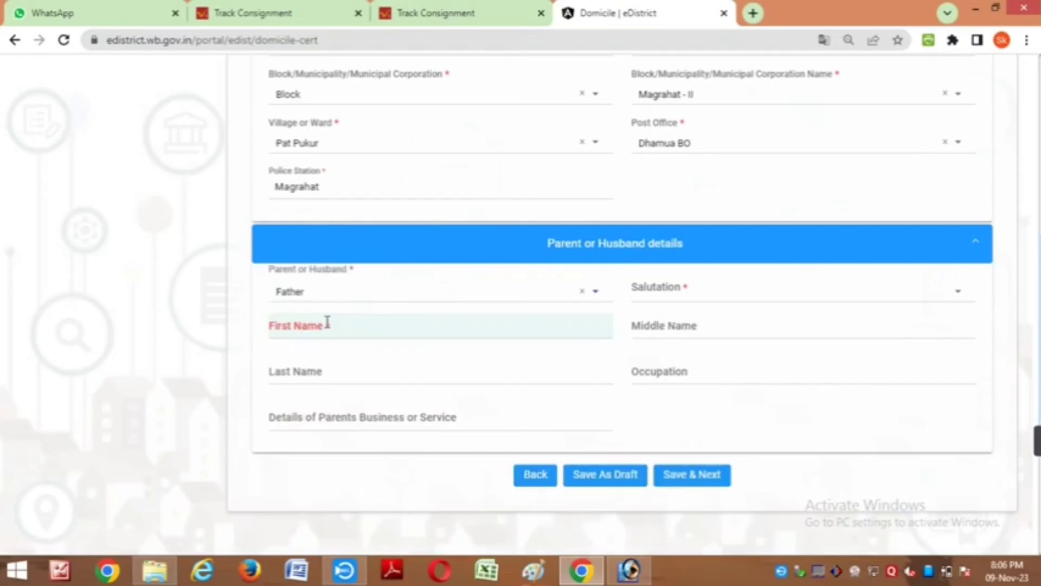
pyautogui.click(679, 303)
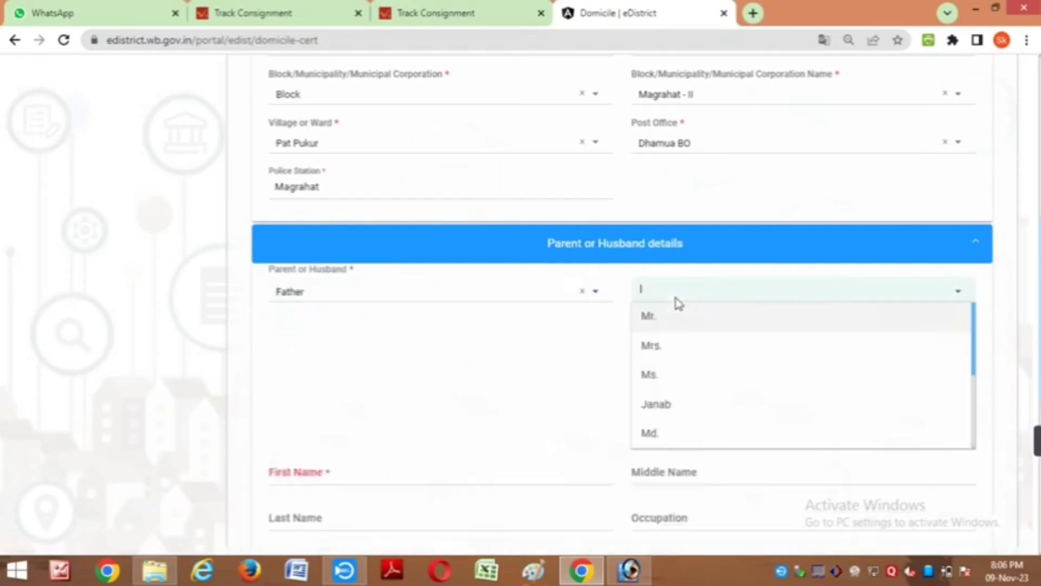
pyautogui.click(665, 317)
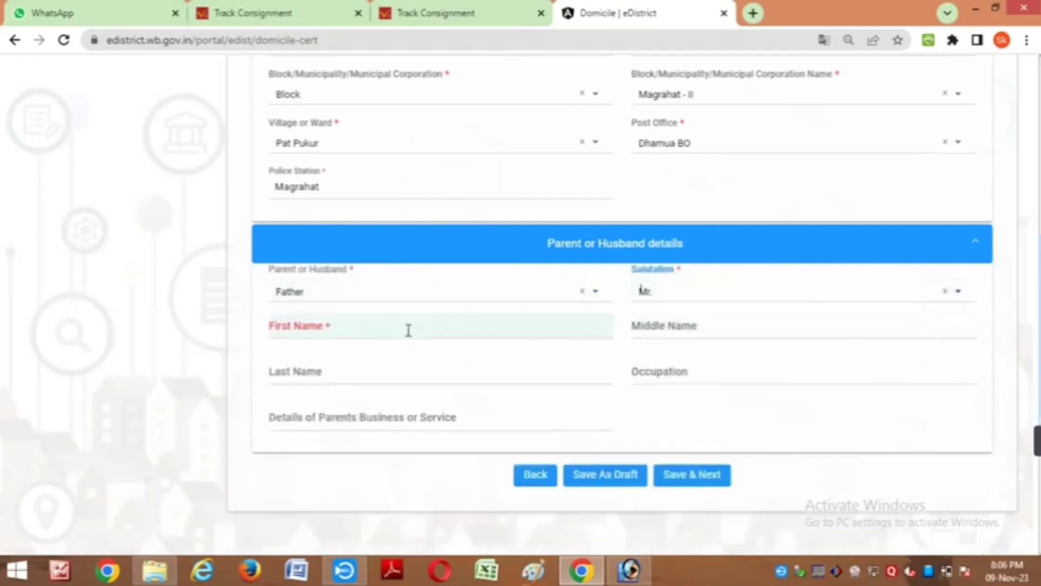
pyautogui.click(336, 325)
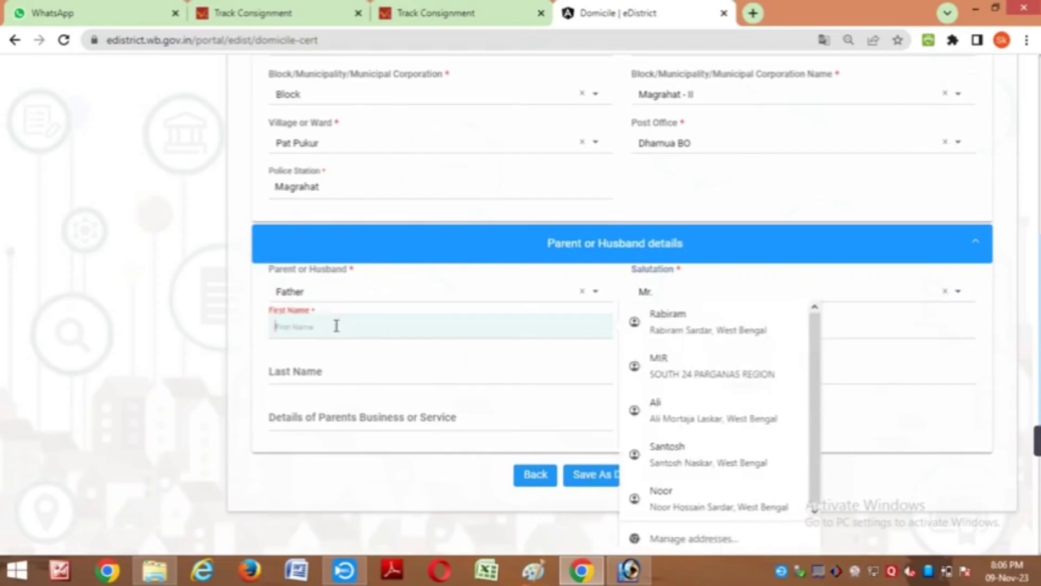
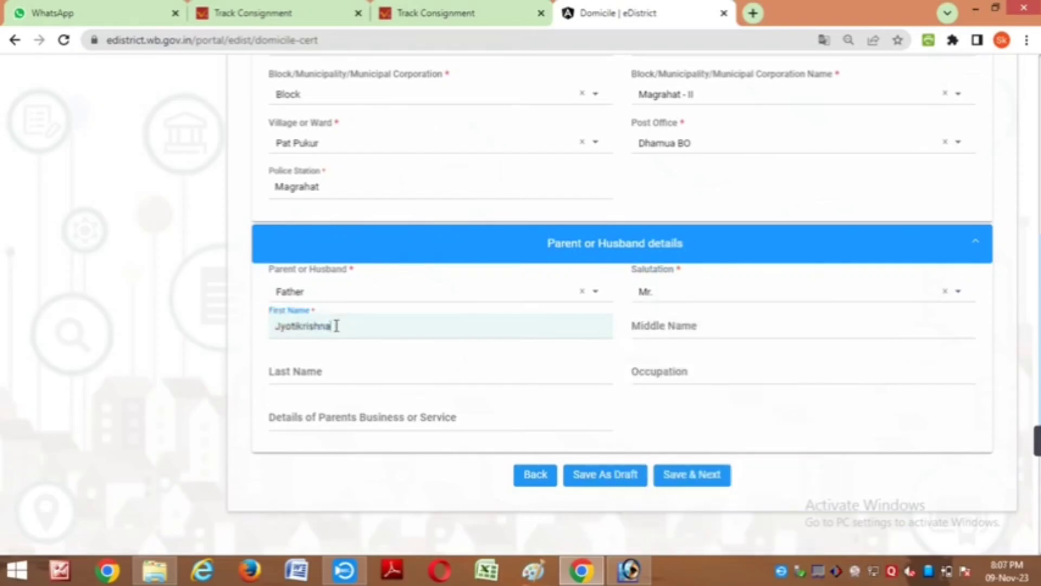
pyautogui.press('Tab')
pyautogui.press('Tab')
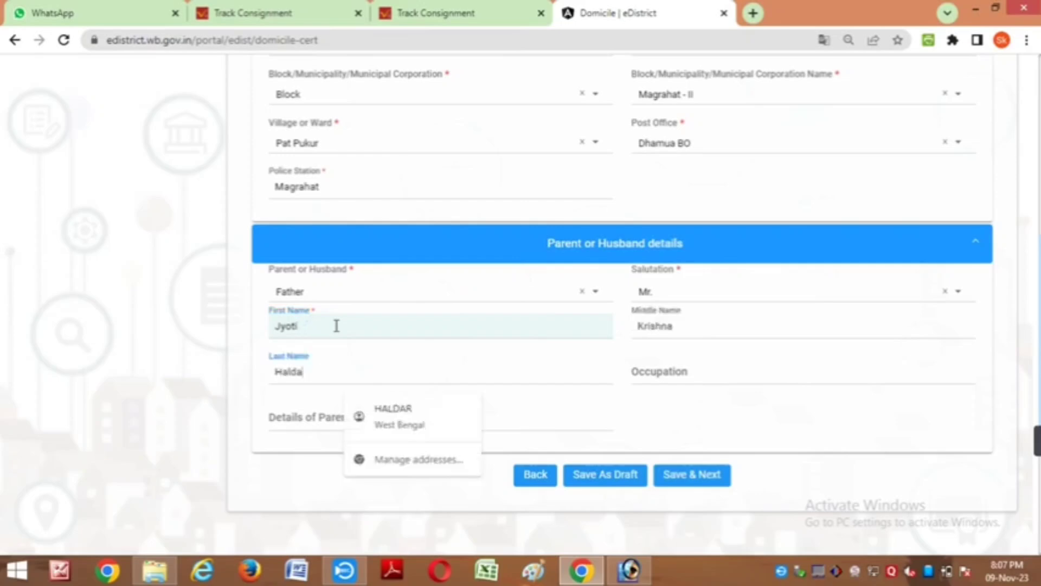
pyautogui.press('Tab')
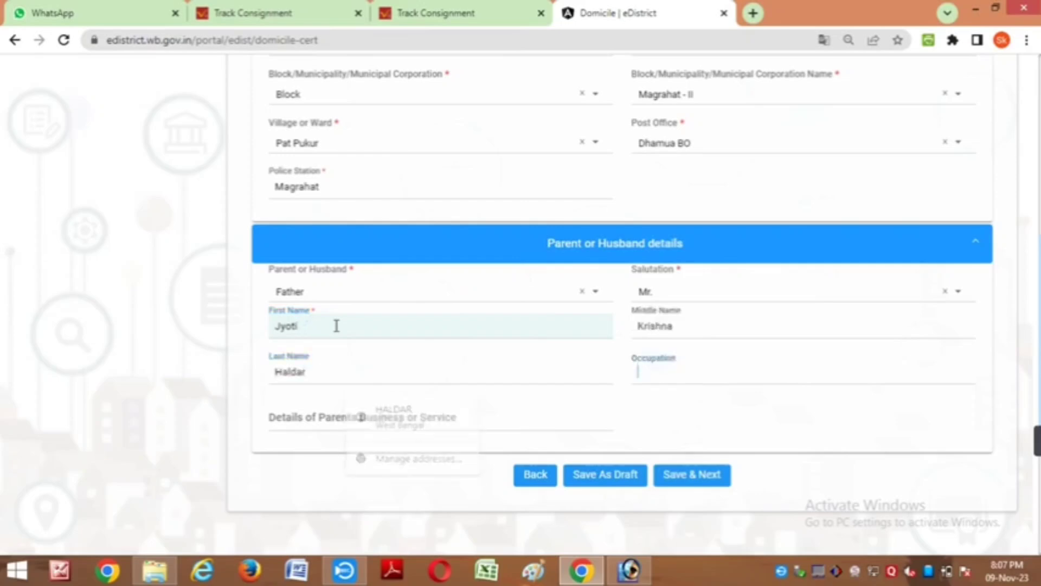
# Enter the father's occupation as DAILY LABOUR and save the parent details.
pyautogui.write('DAILY LABOUR')
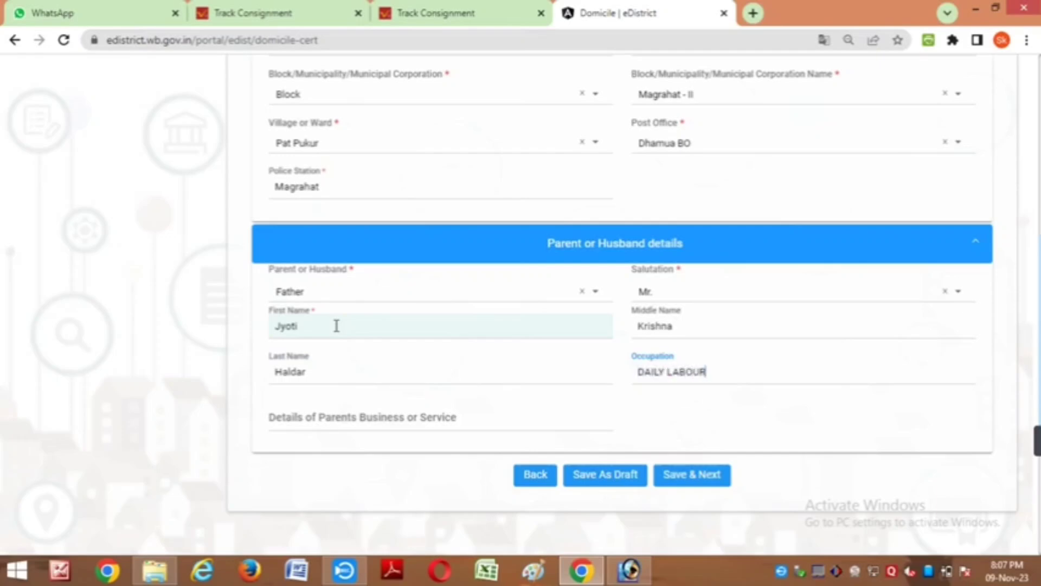
pyautogui.press('Tab')
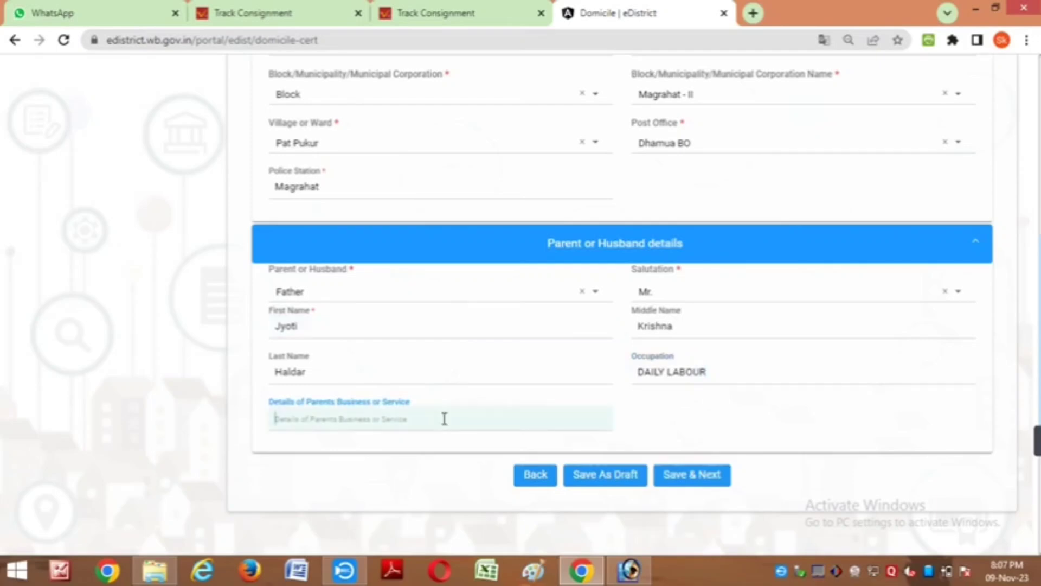
pyautogui.click(696, 474)
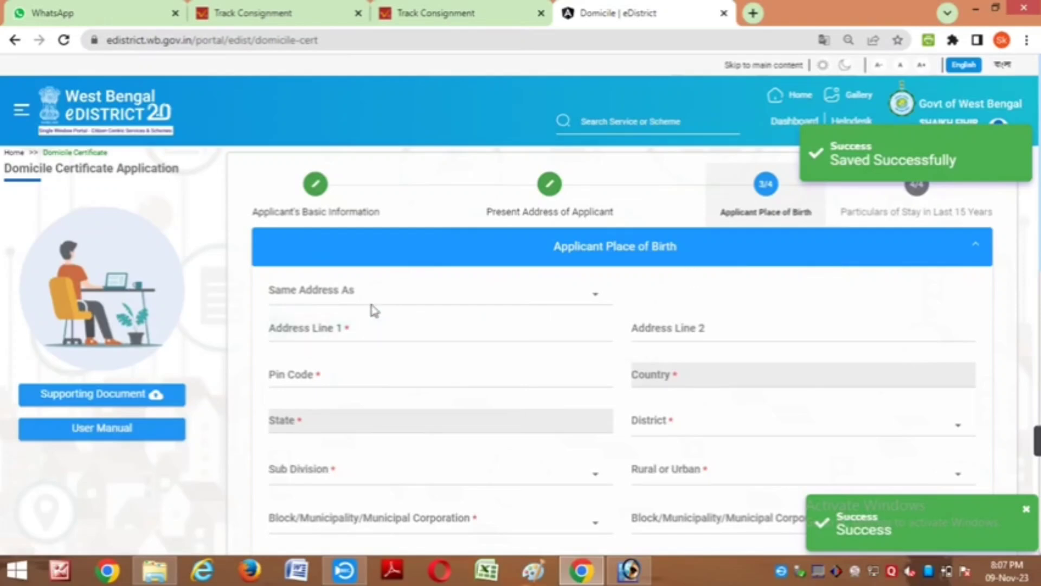
# Set the birthplace's Same Address As to Permanent Address of Applicant.
pyautogui.click(419, 295)
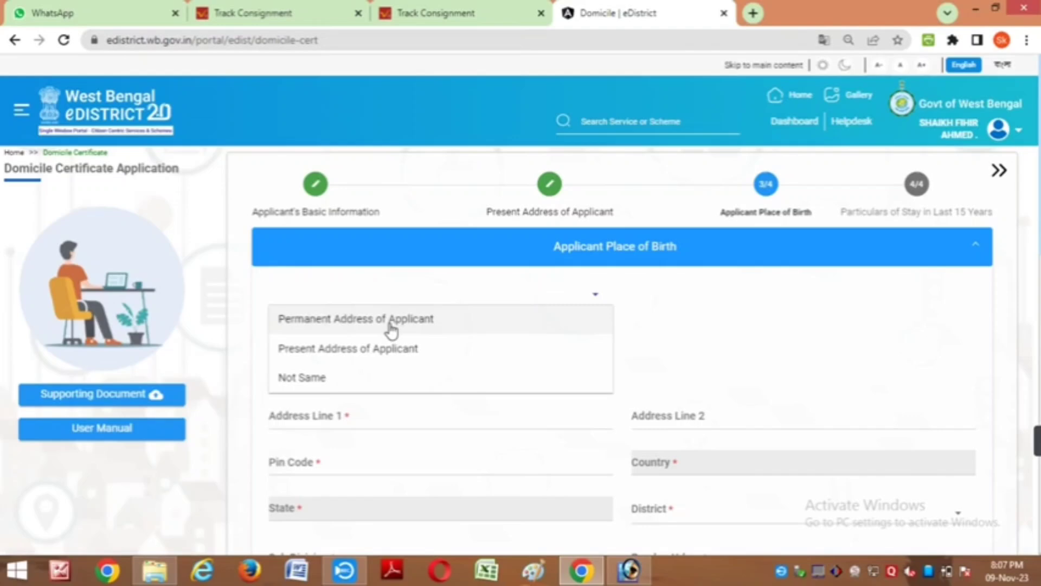
pyautogui.click(390, 325)
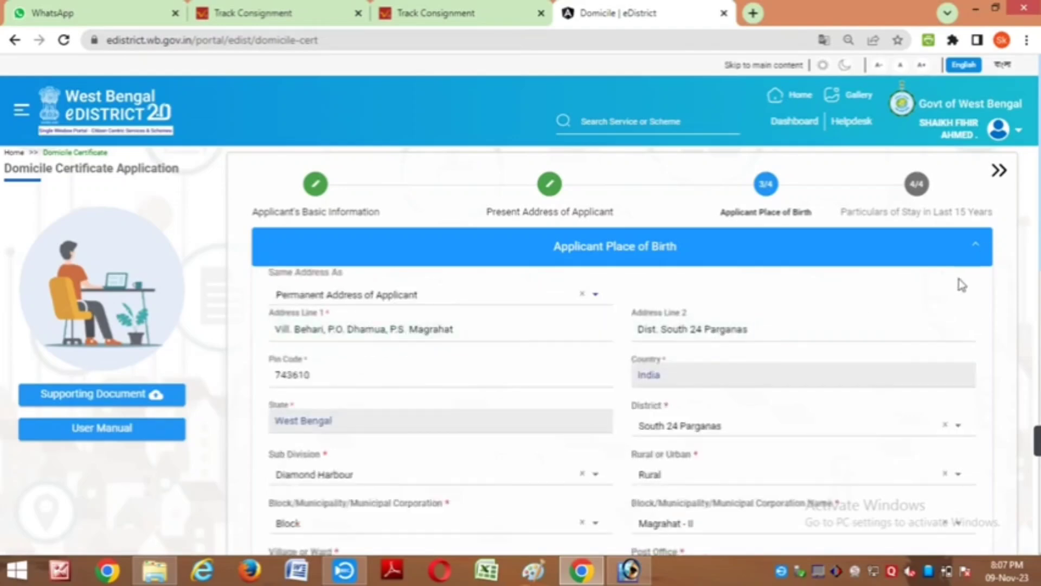
pyautogui.scroll(-5, 1025, 233)
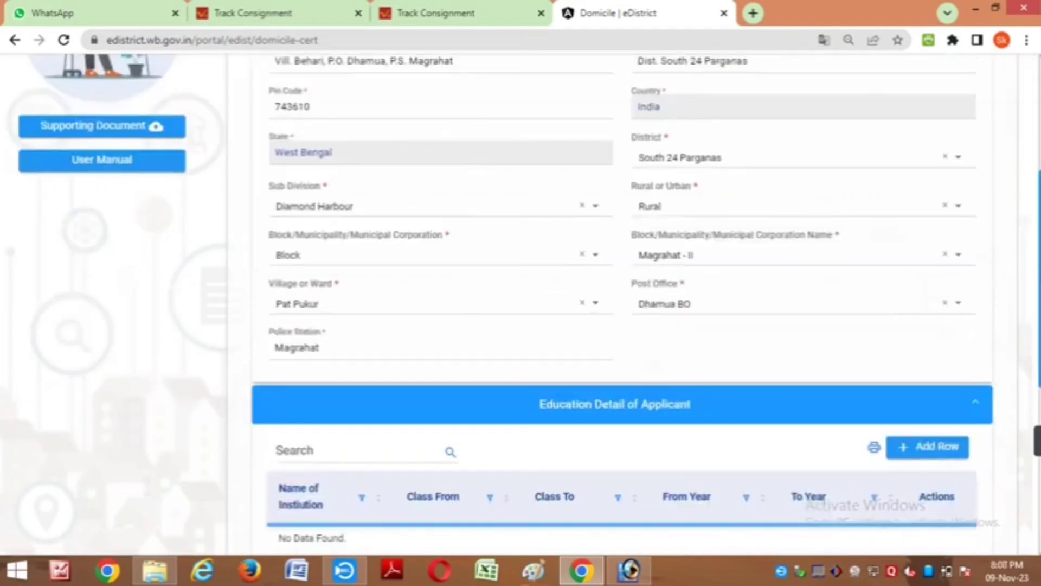
pyautogui.scroll(-1, 506, 303)
pyautogui.scroll(-3, 1033, 287)
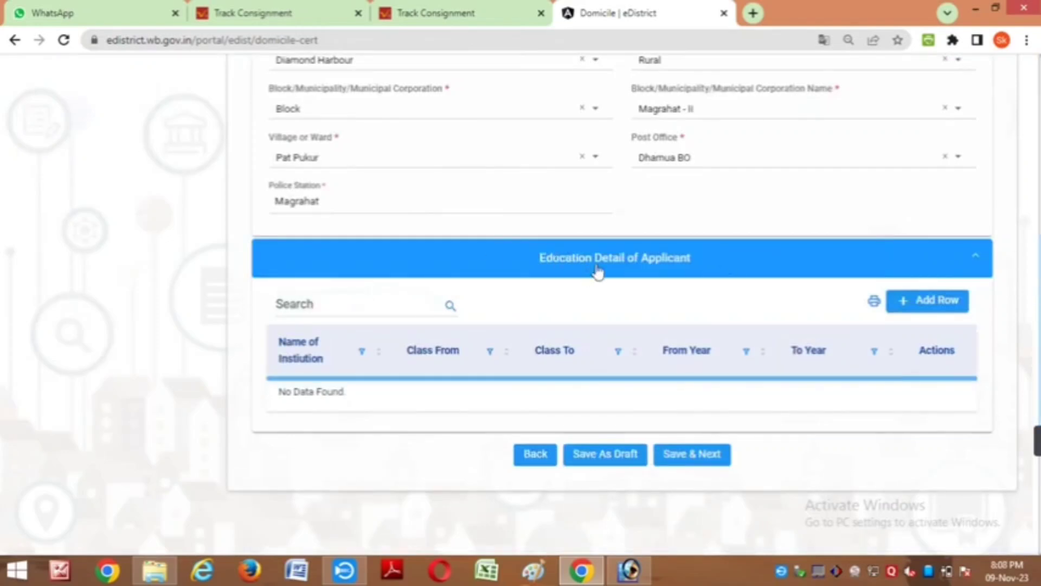
# Add an education row for BEHARI FP SCHOOL starting at class I.
pyautogui.click(945, 302)
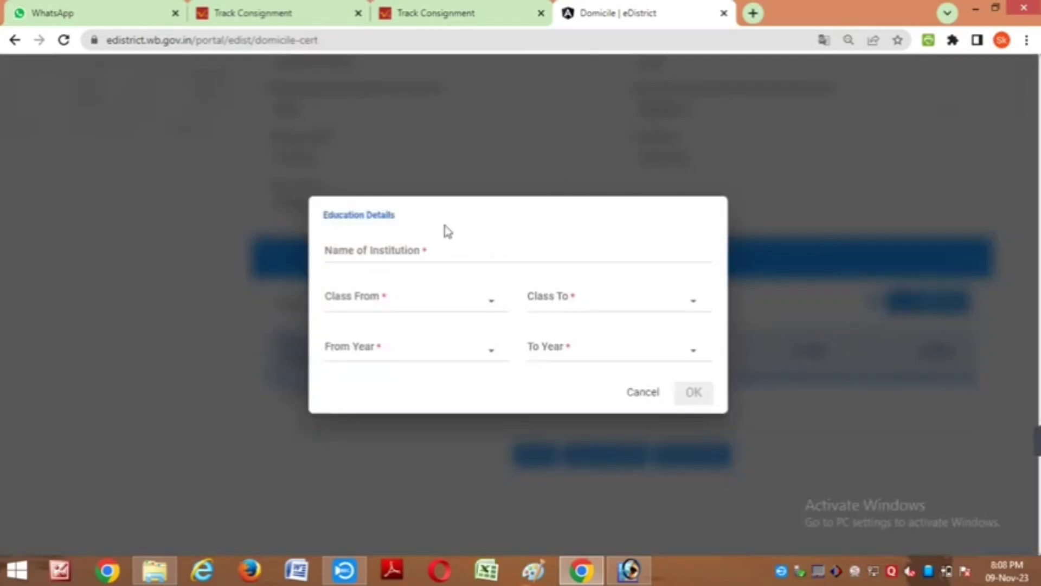
pyautogui.click(367, 253)
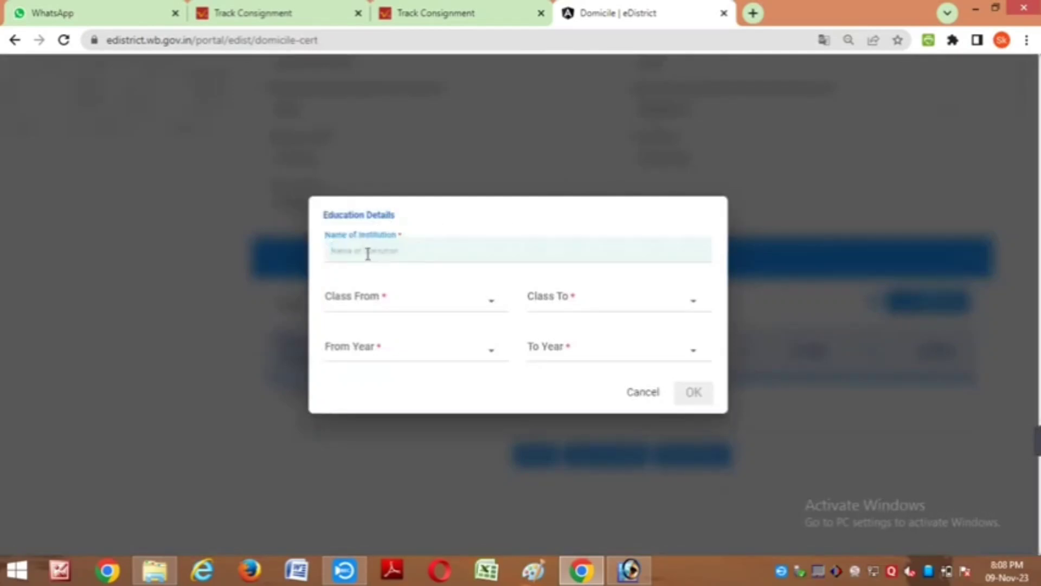
pyautogui.write('BEHARI FP SCHOOL')
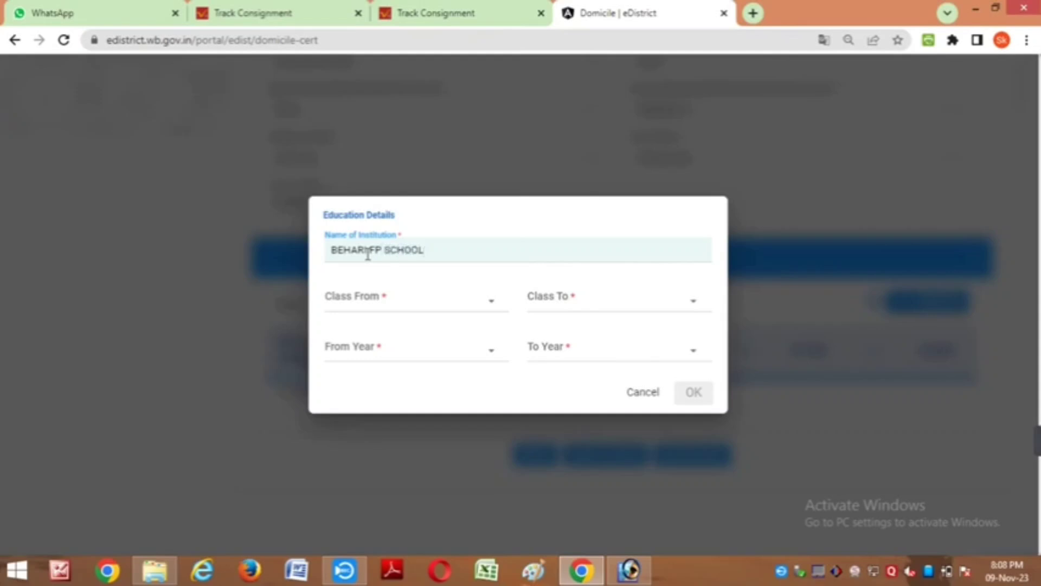
pyautogui.click(384, 307)
pyautogui.click(366, 306)
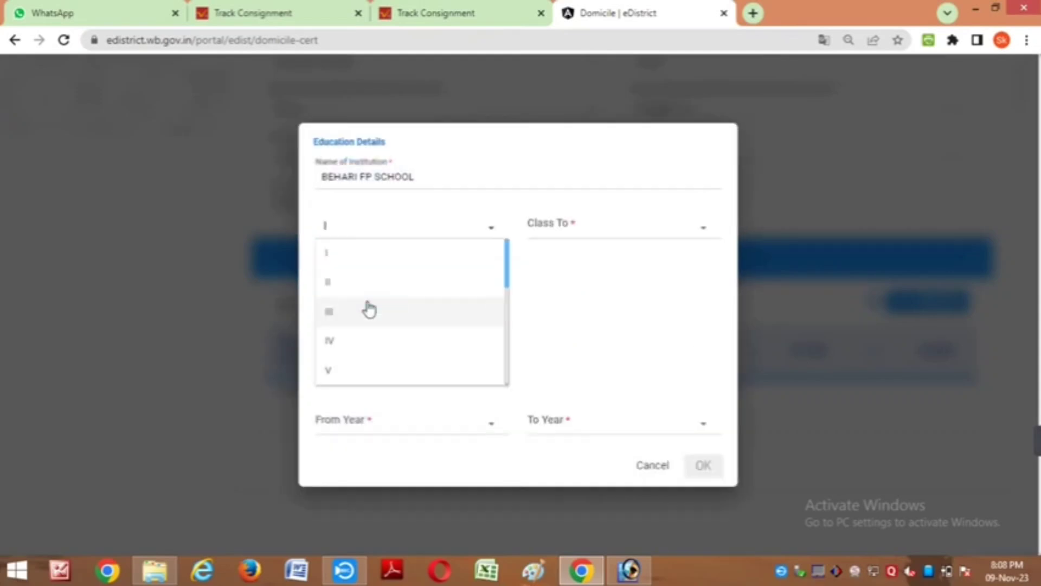
pyautogui.click(340, 265)
# Set the end class to IV and the years 2013 to 2016, then add the record.
pyautogui.click(587, 303)
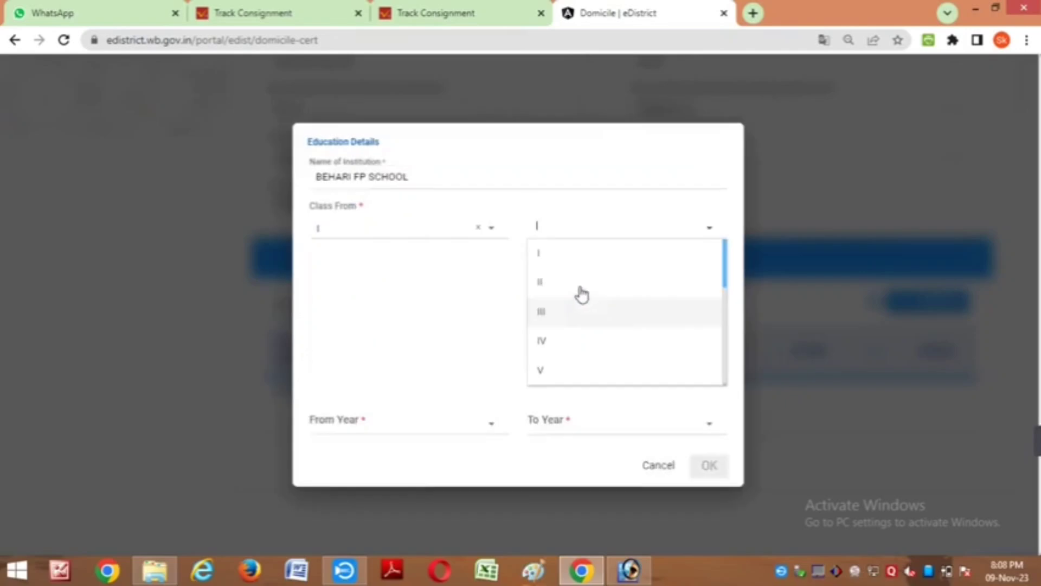
pyautogui.click(563, 348)
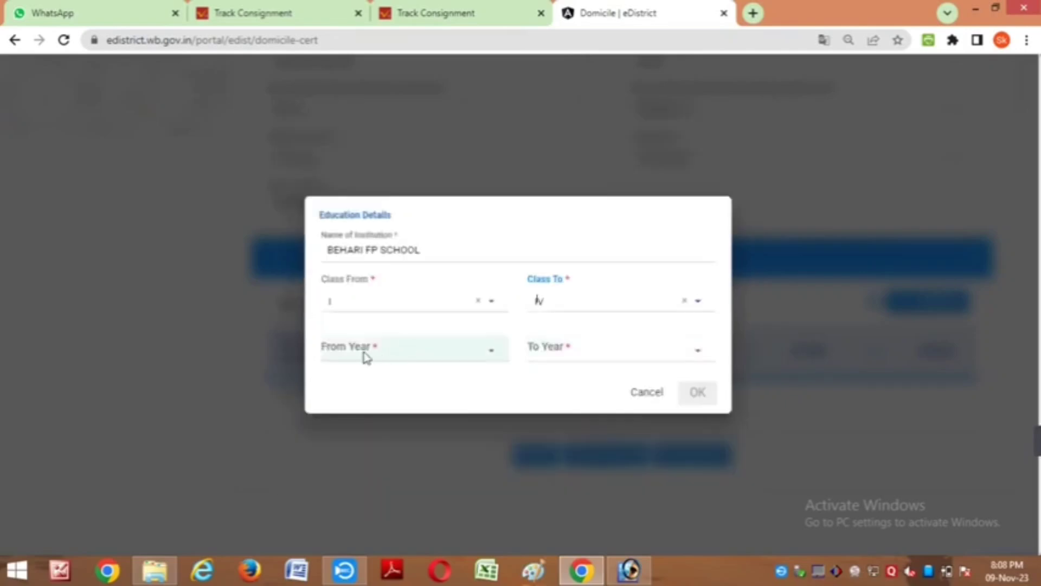
pyautogui.click(365, 355)
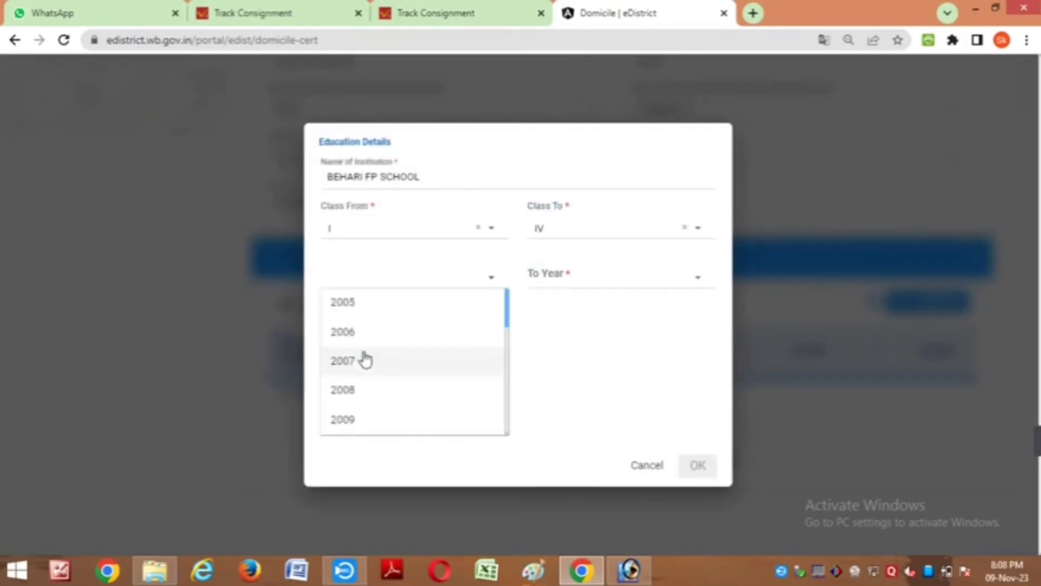
pyautogui.scroll(-4, 506, 316)
pyautogui.click(482, 331)
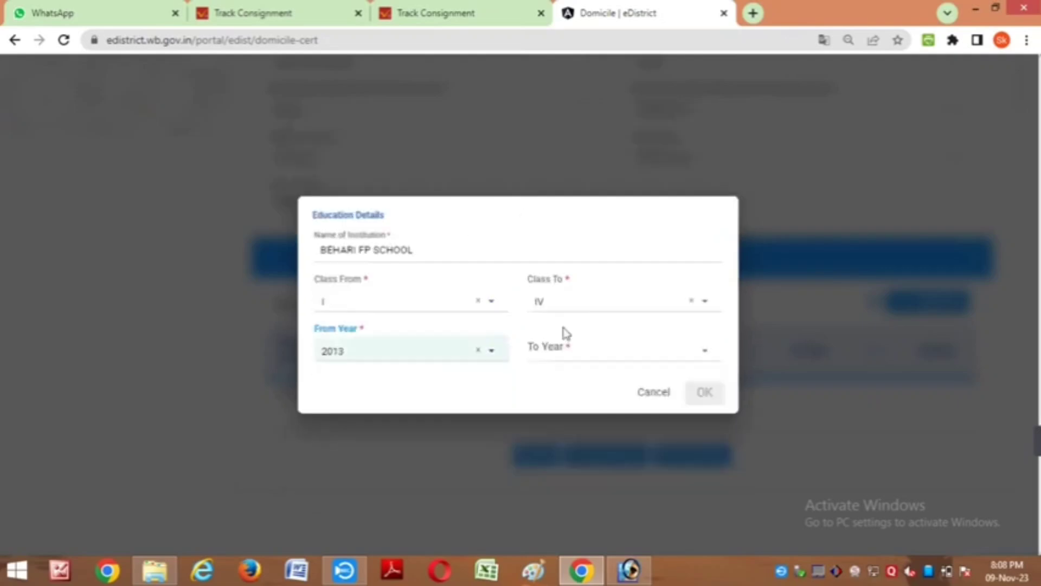
pyautogui.click(579, 333)
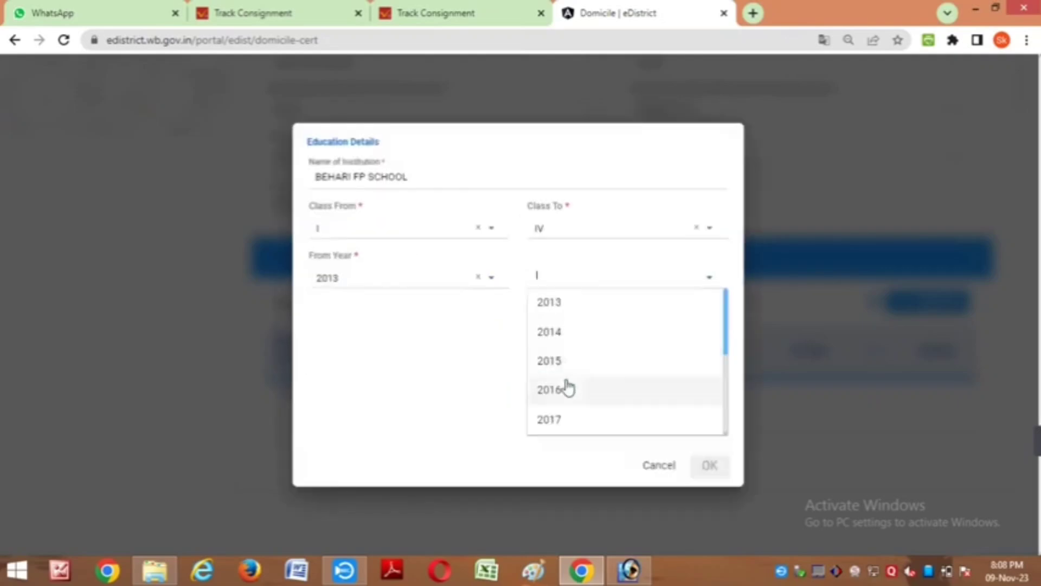
pyautogui.click(564, 388)
pyautogui.click(718, 395)
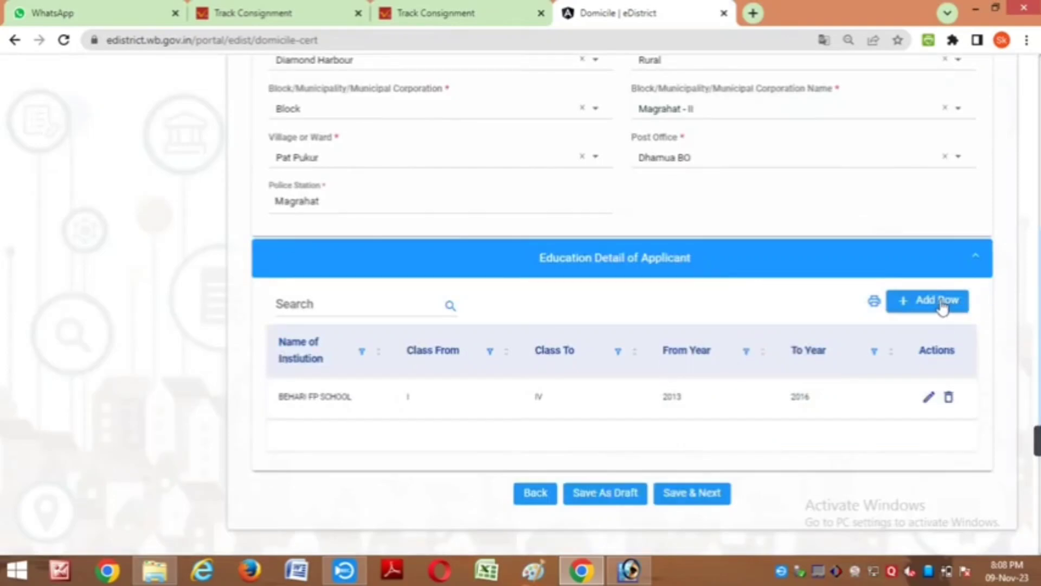
# Start a second education entry for MAHESHPUR HIGH SCHOOL covering classes V to XII.
pyautogui.click(941, 304)
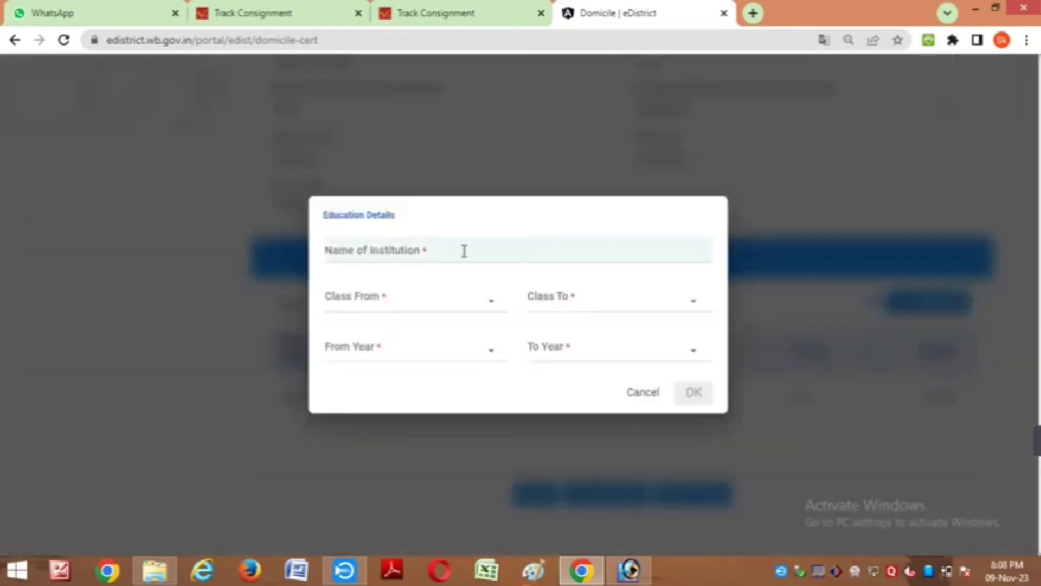
pyautogui.click(439, 253)
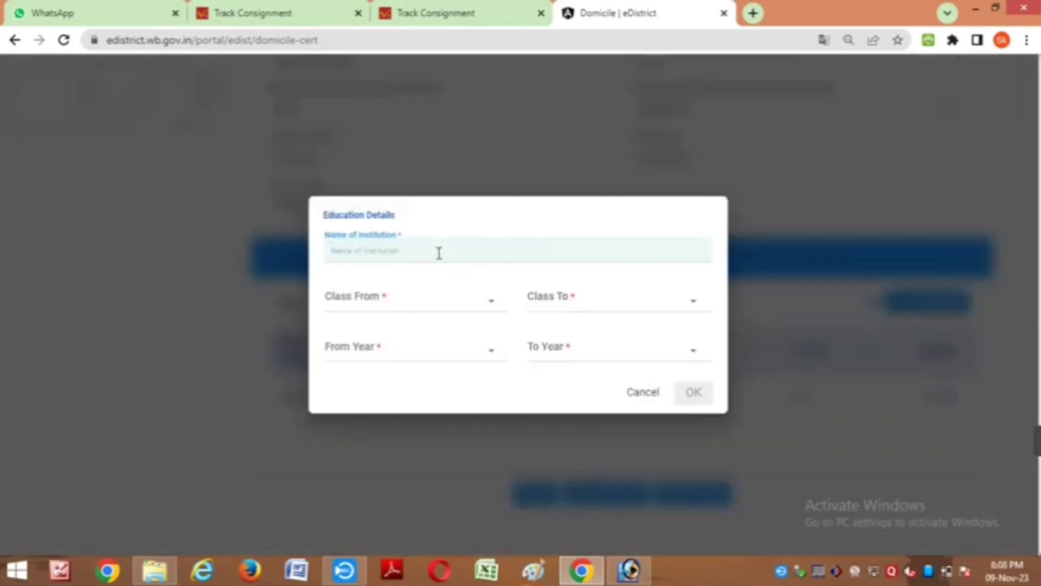
pyautogui.write('MAHESHPUR HIGH SCHOOL')
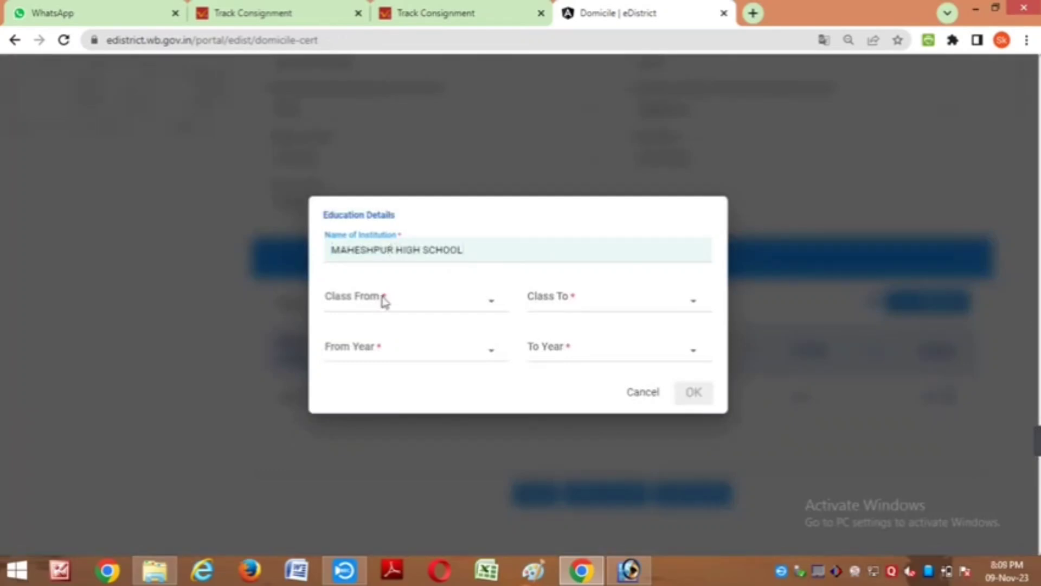
pyautogui.click(386, 298)
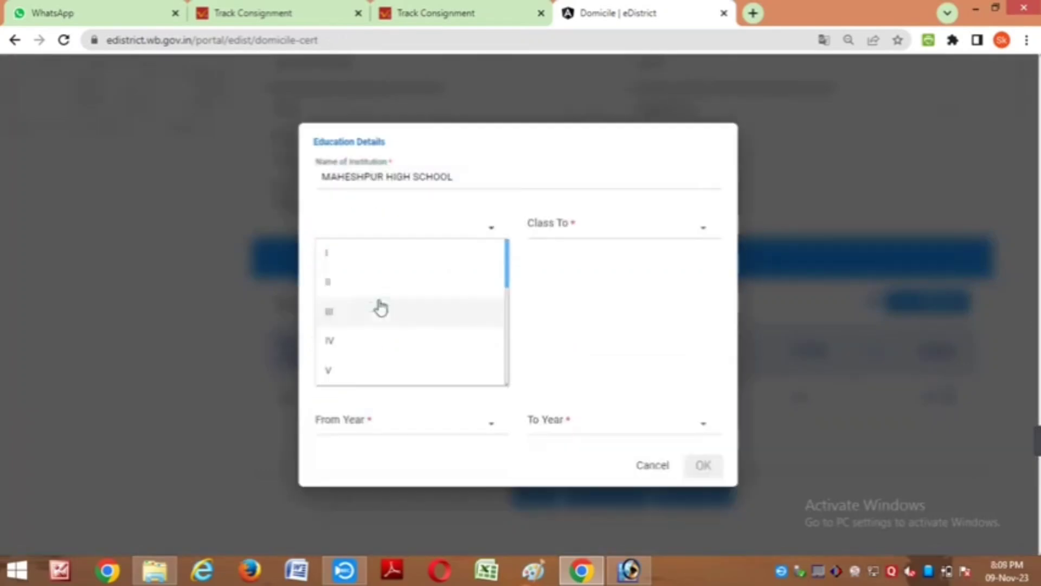
pyautogui.click(349, 368)
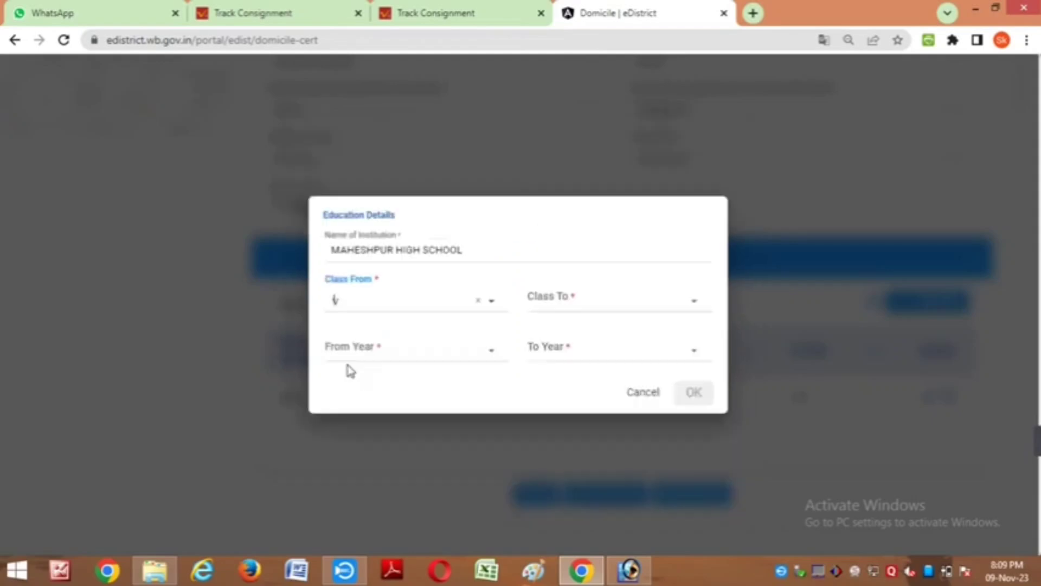
pyautogui.click(540, 303)
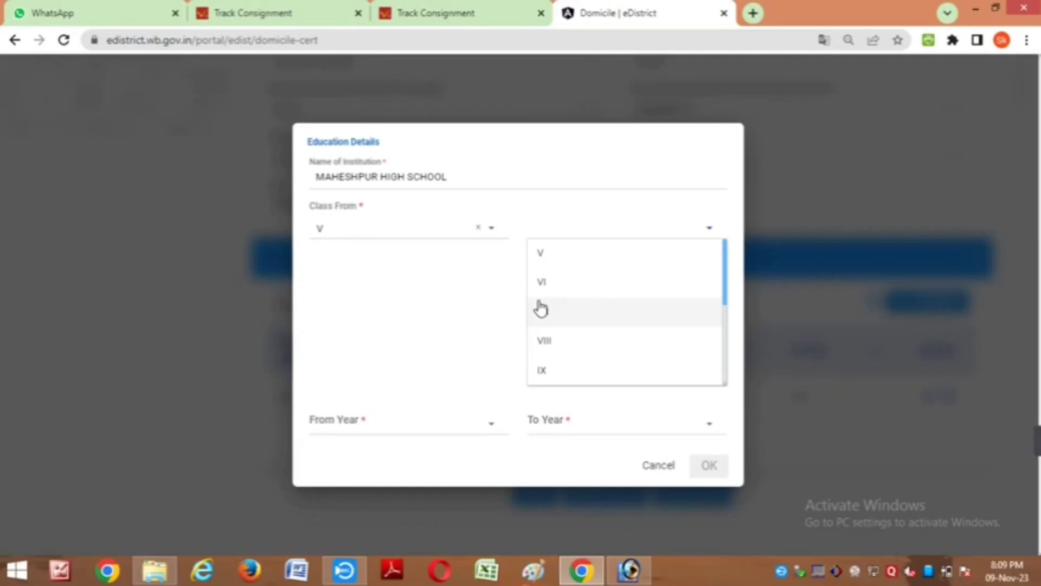
pyautogui.scroll(-3, 727, 385)
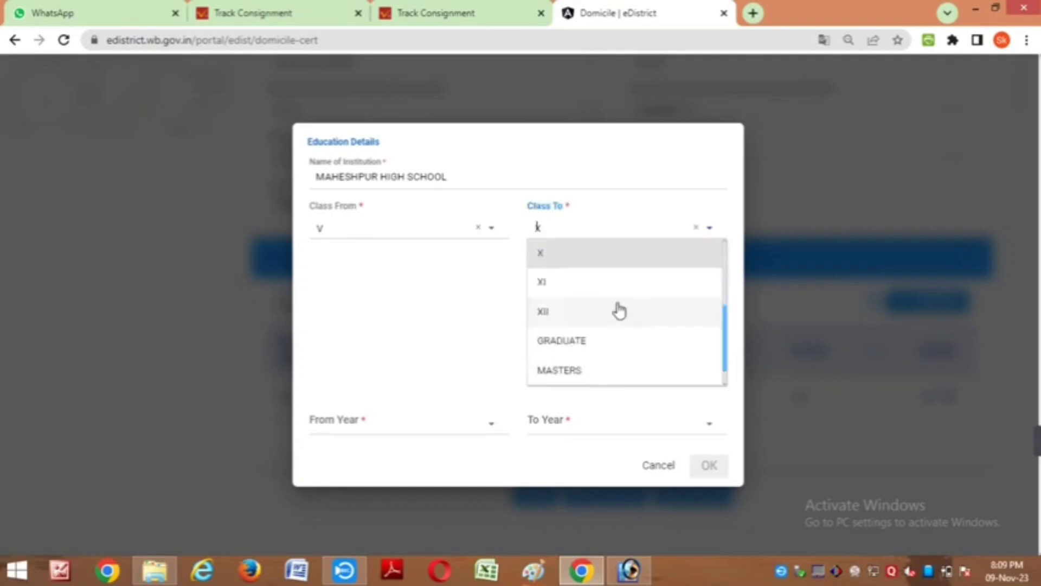
pyautogui.click(573, 312)
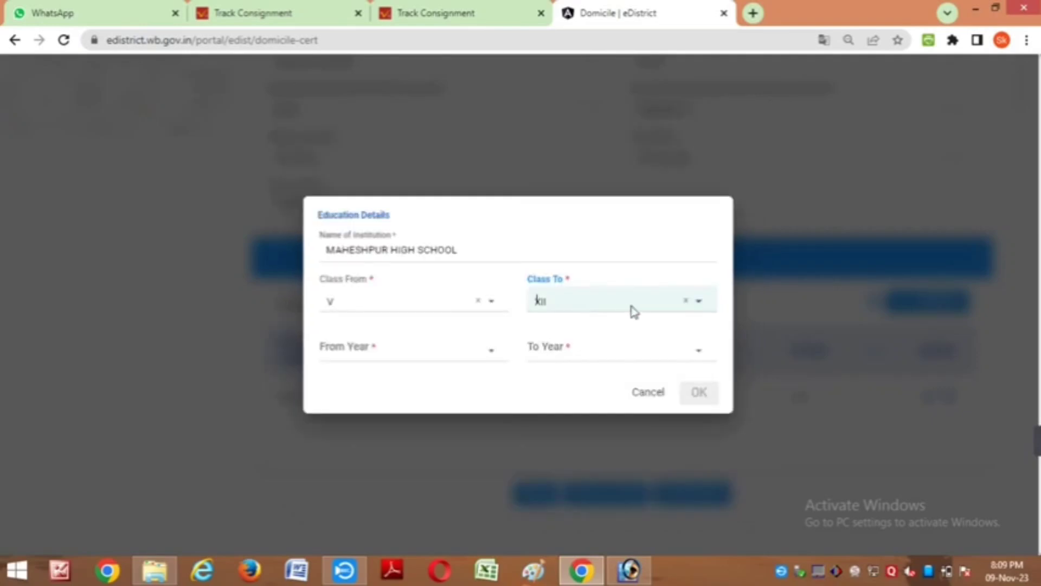
# Set the years from 2016 to 2021 and add the entry.
pyautogui.click(370, 353)
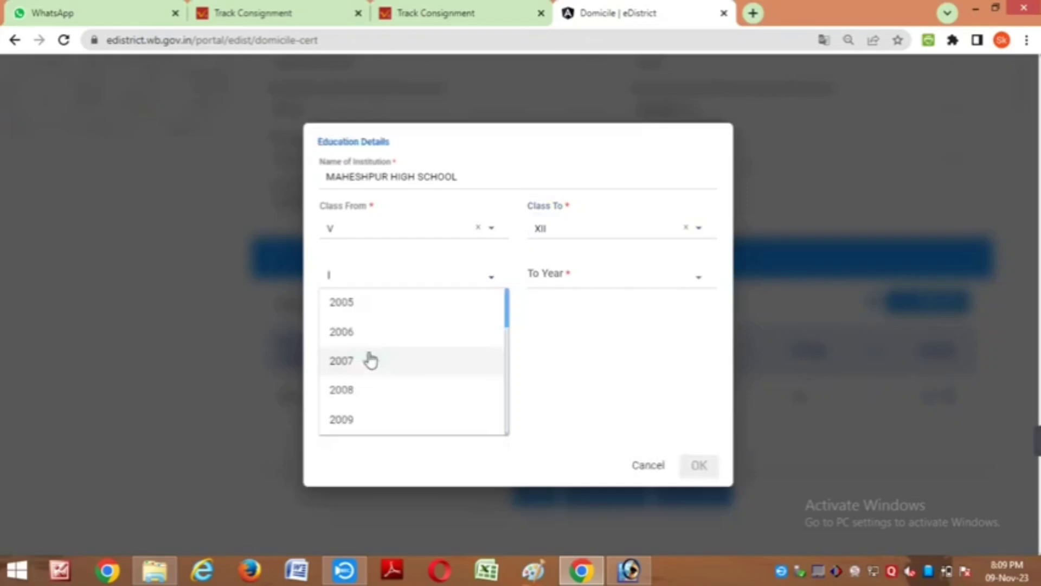
pyautogui.scroll(-2, 509, 377)
pyautogui.moveTo(510, 352); pyautogui.dragTo(509, 386)
pyautogui.click(340, 378)
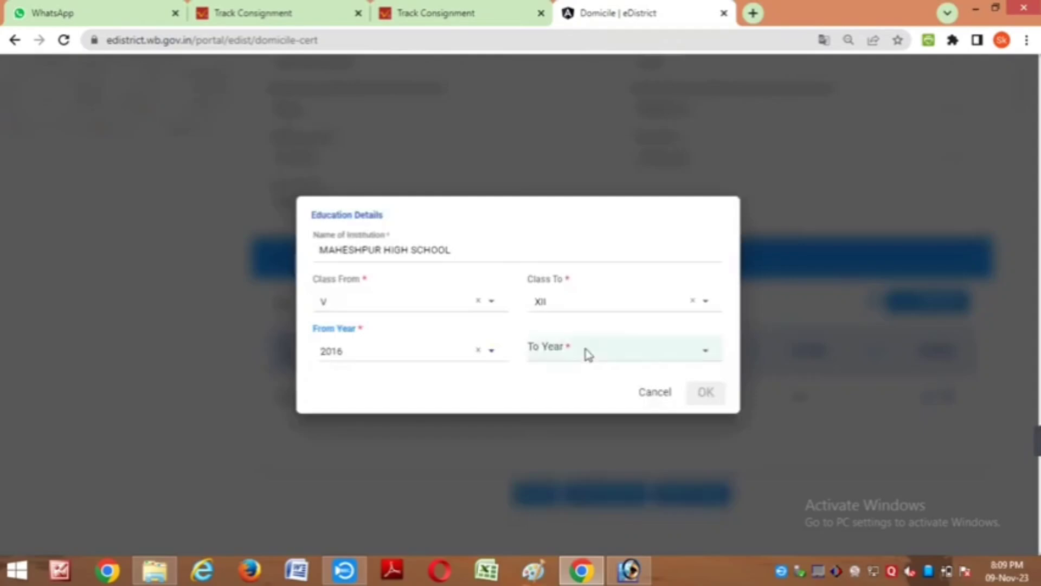
pyautogui.click(590, 352)
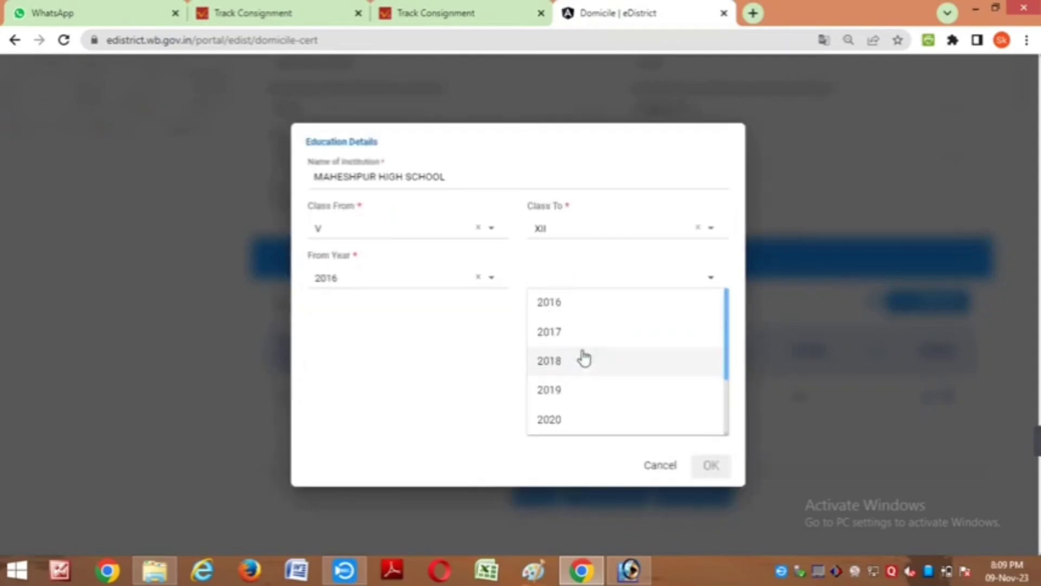
pyautogui.scroll(-1, 584, 358)
pyautogui.click(549, 419)
pyautogui.click(717, 392)
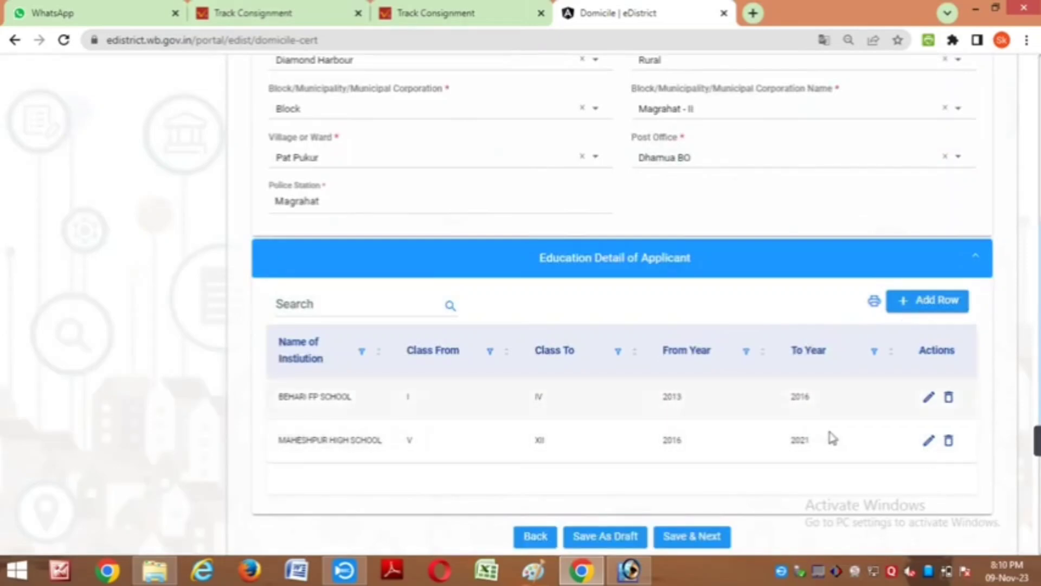
# Save the education details and advance to step 4, Particulars of Stay in Last 15 Years.
pyautogui.click(697, 540)
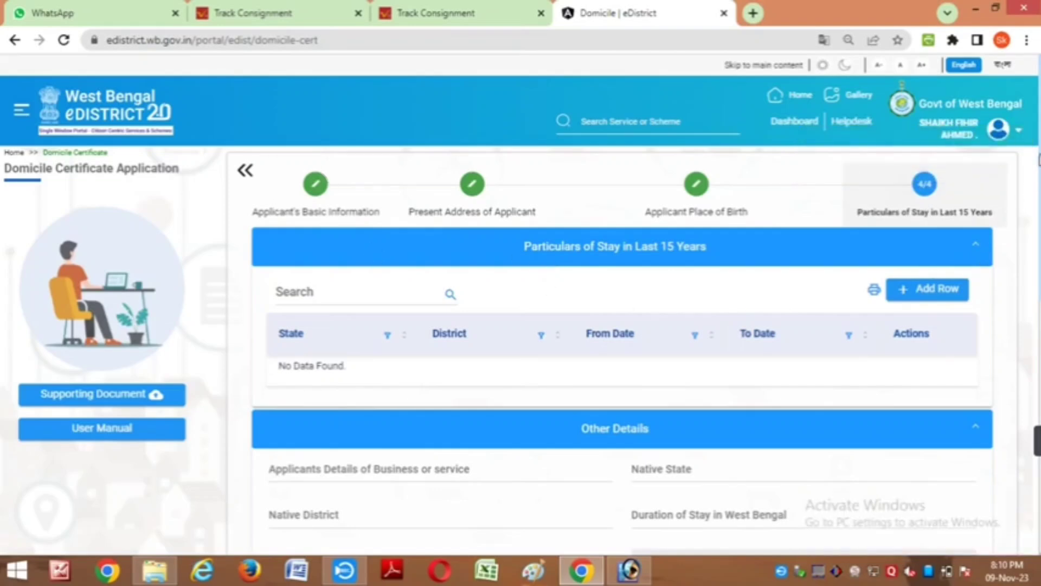
pyautogui.scroll(-3, 1033, 180)
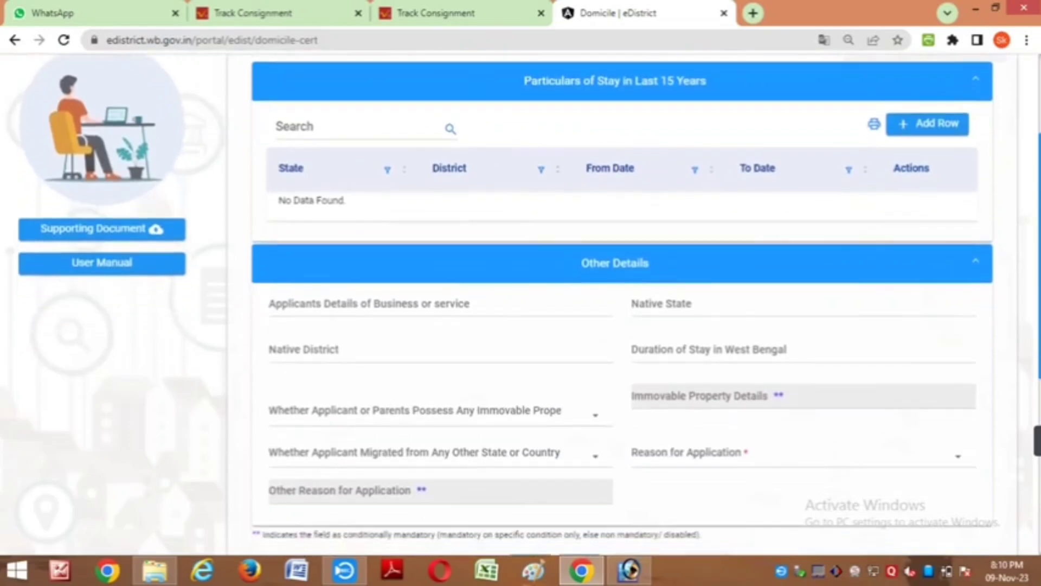
pyautogui.scroll(3, 779, 203)
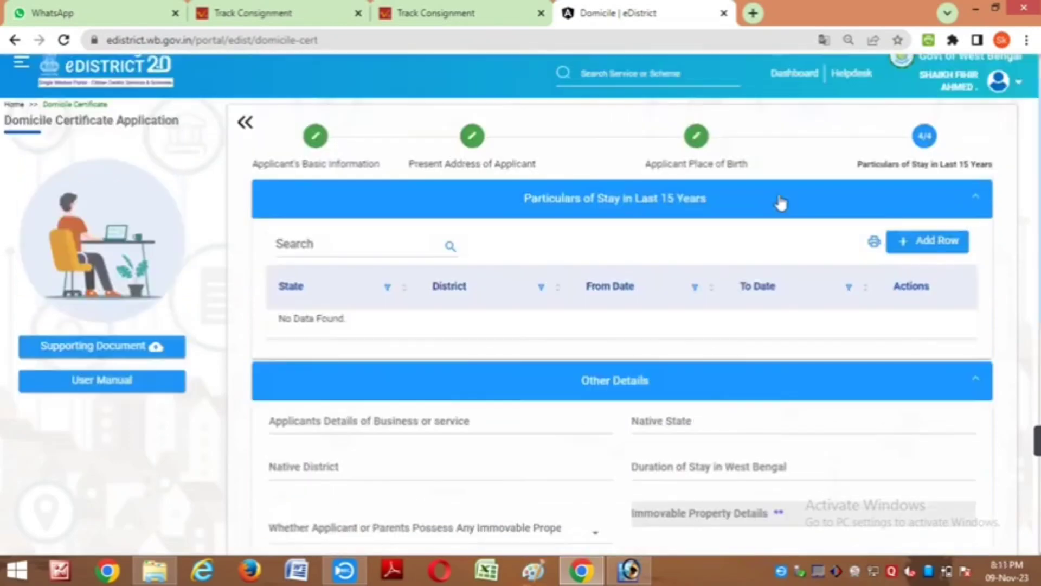
# Add a stay row pre-filled from the Permanent Address of Applicant.
pyautogui.click(924, 244)
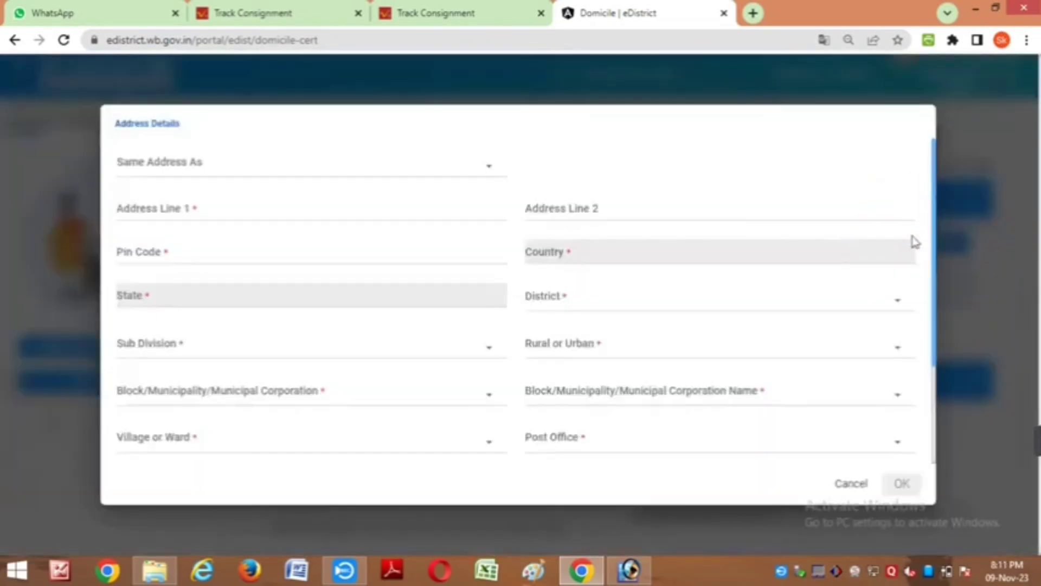
pyautogui.click(179, 165)
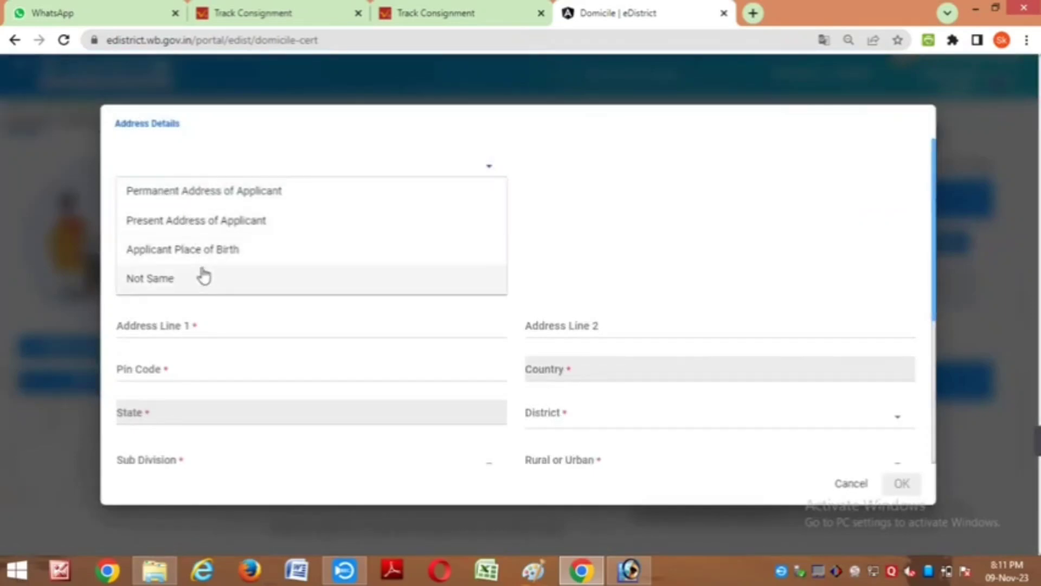
pyautogui.click(191, 196)
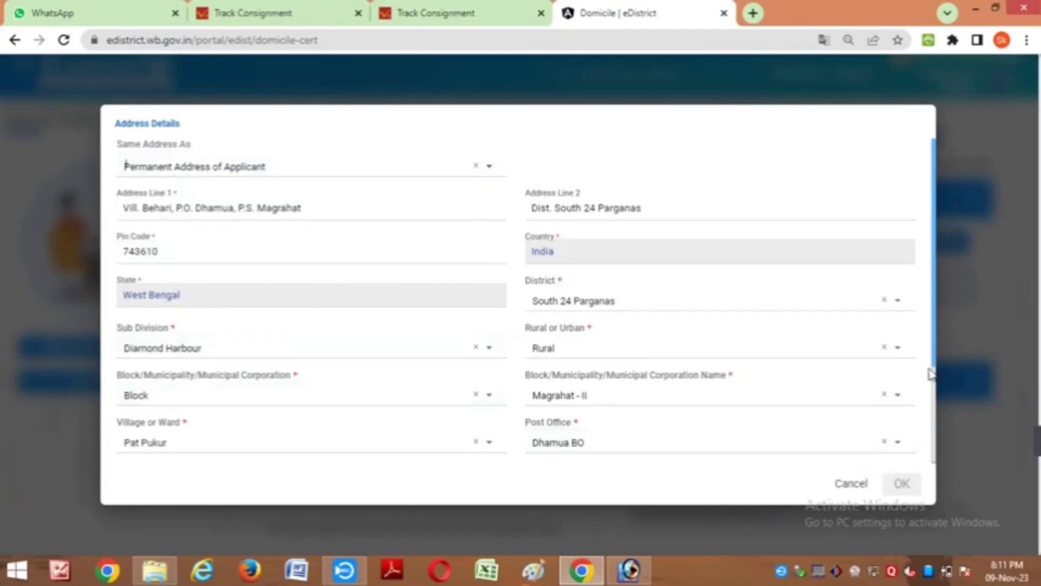
# Set the stay dates from 10 July 2005 to 8 November 2023.
pyautogui.scroll(-3, 935, 347)
pyautogui.scroll(-3, 938, 417)
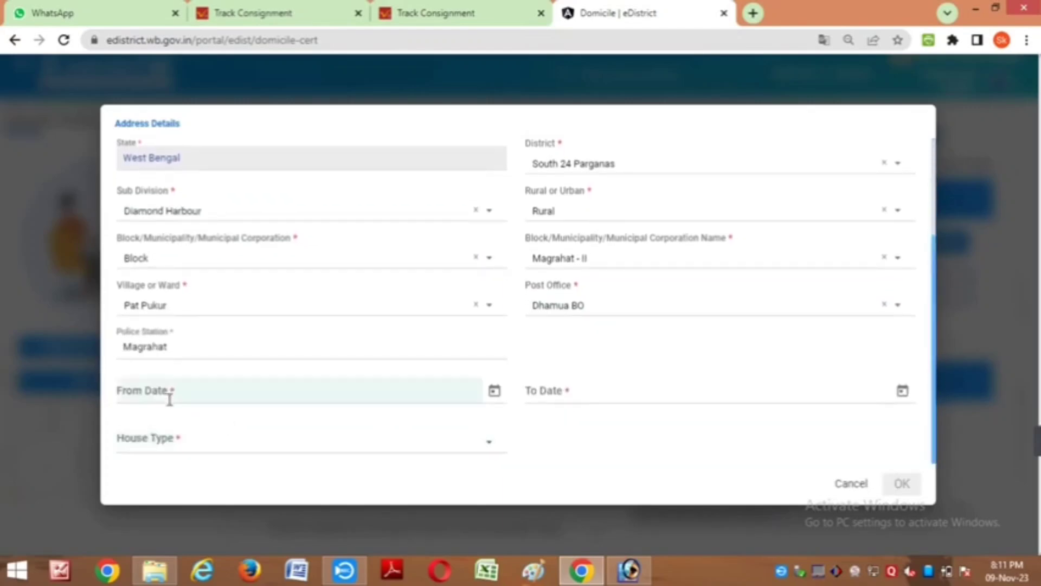
pyautogui.click(162, 394)
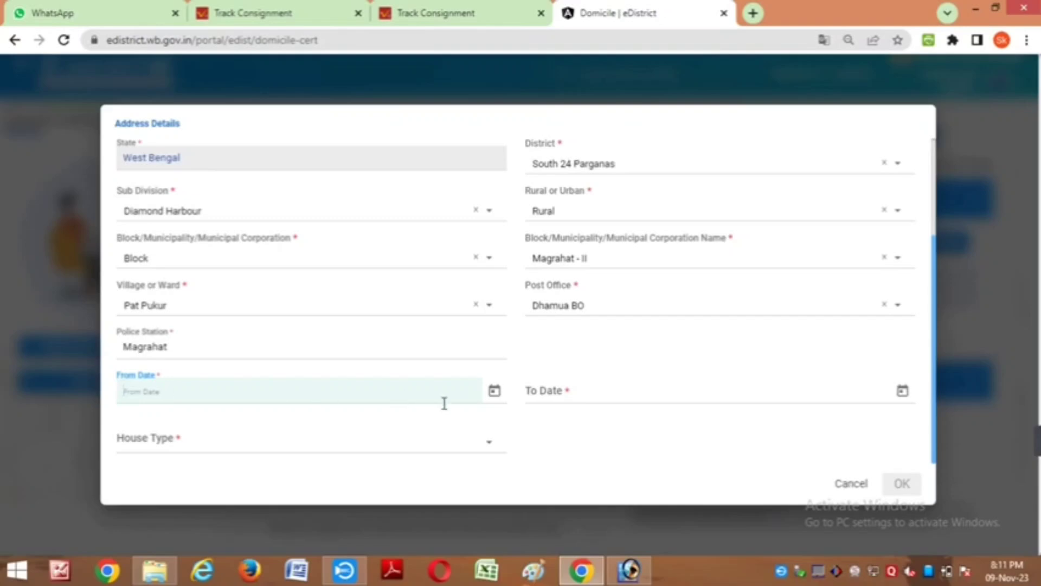
pyautogui.click(493, 394)
pyautogui.click(194, 183)
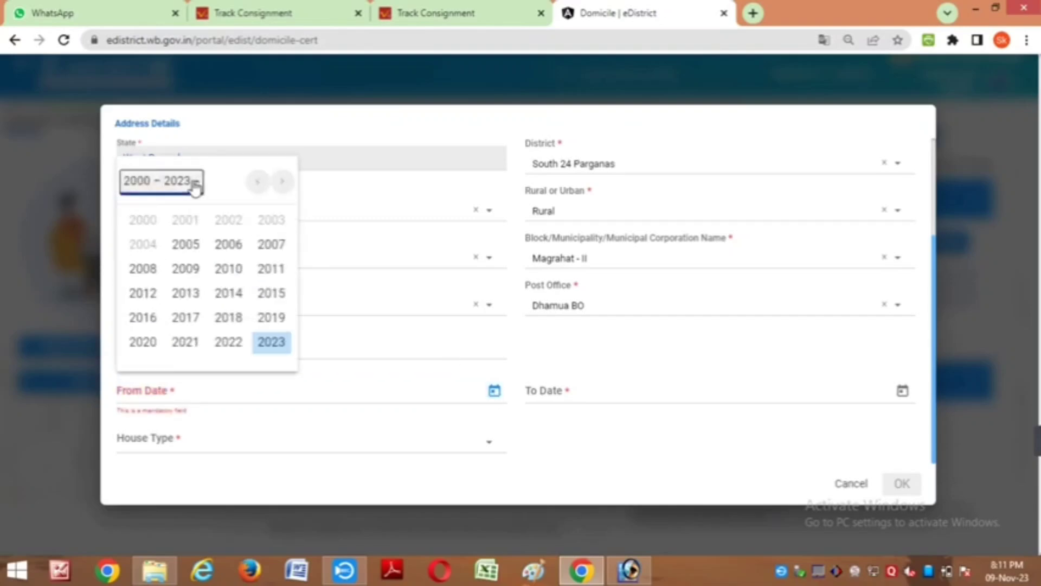
pyautogui.click(186, 244)
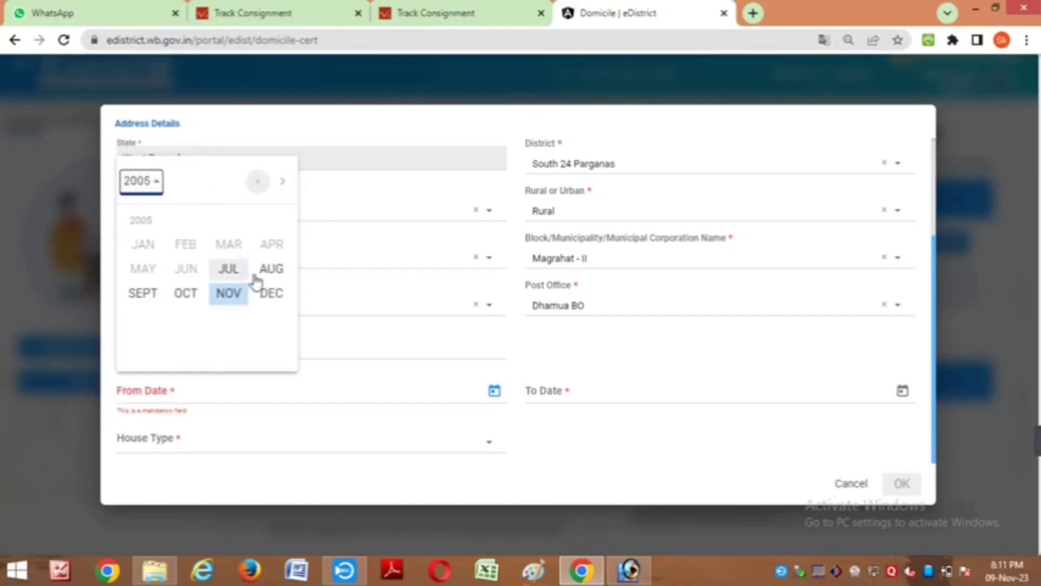
pyautogui.click(222, 273)
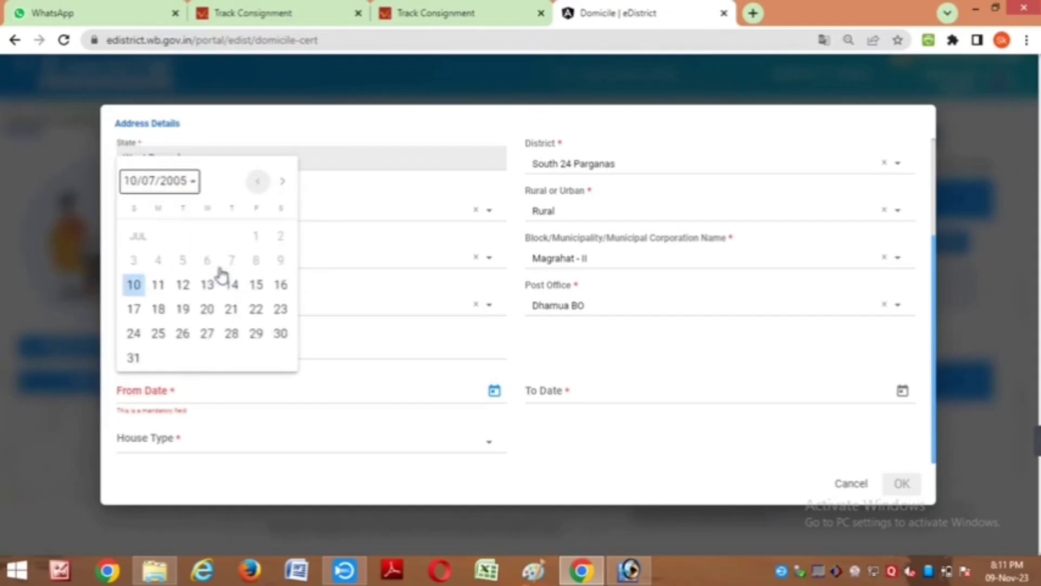
pyautogui.click(133, 284)
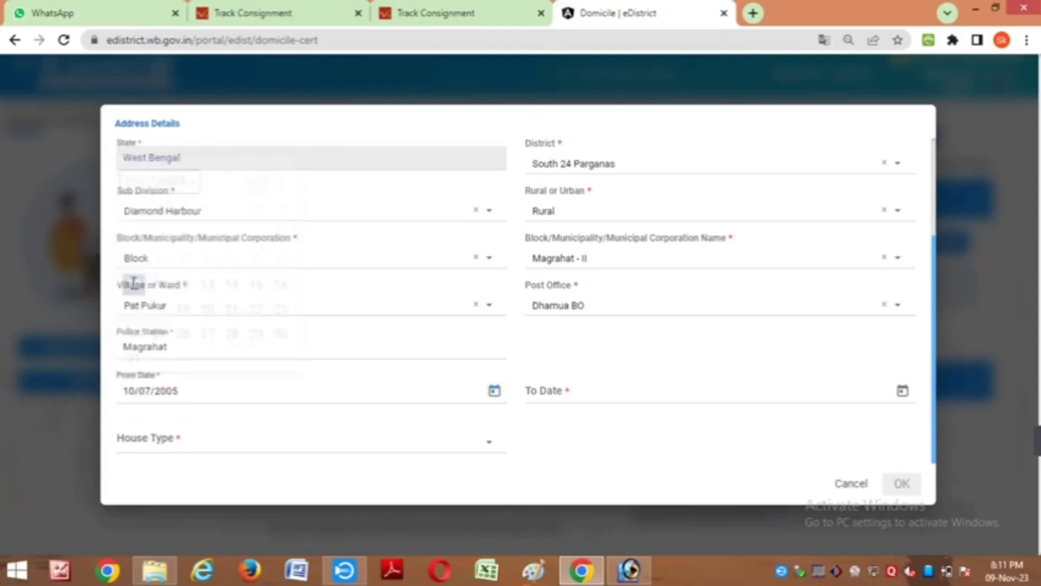
pyautogui.click(903, 391)
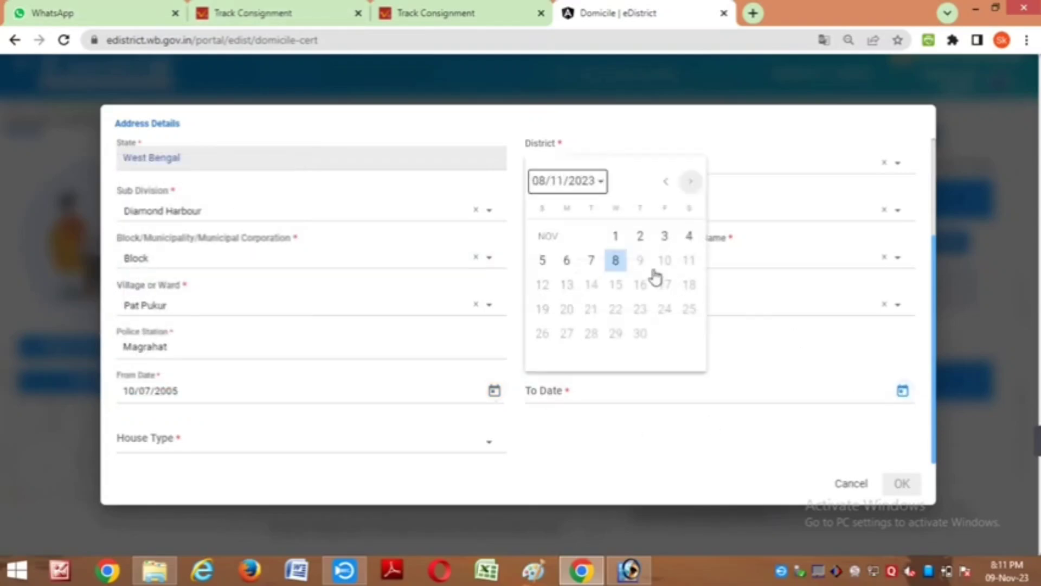
pyautogui.click(617, 261)
# Set the house type to Own and add the stay entry.
pyautogui.click(195, 447)
pyautogui.moveTo(937, 265); pyautogui.dragTo(939, 325)
pyautogui.click(181, 432)
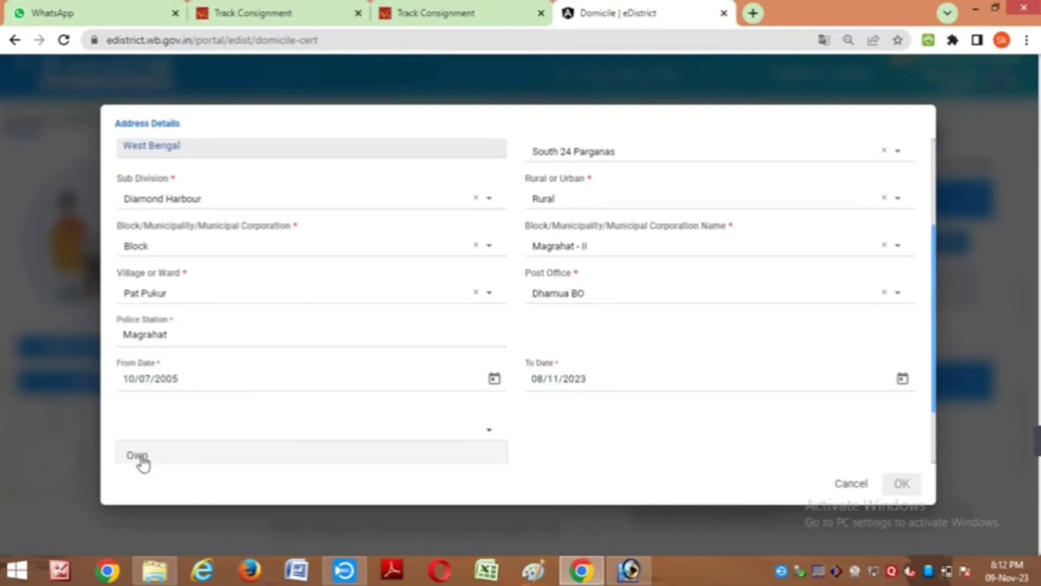
pyautogui.scroll(-2, 781, 418)
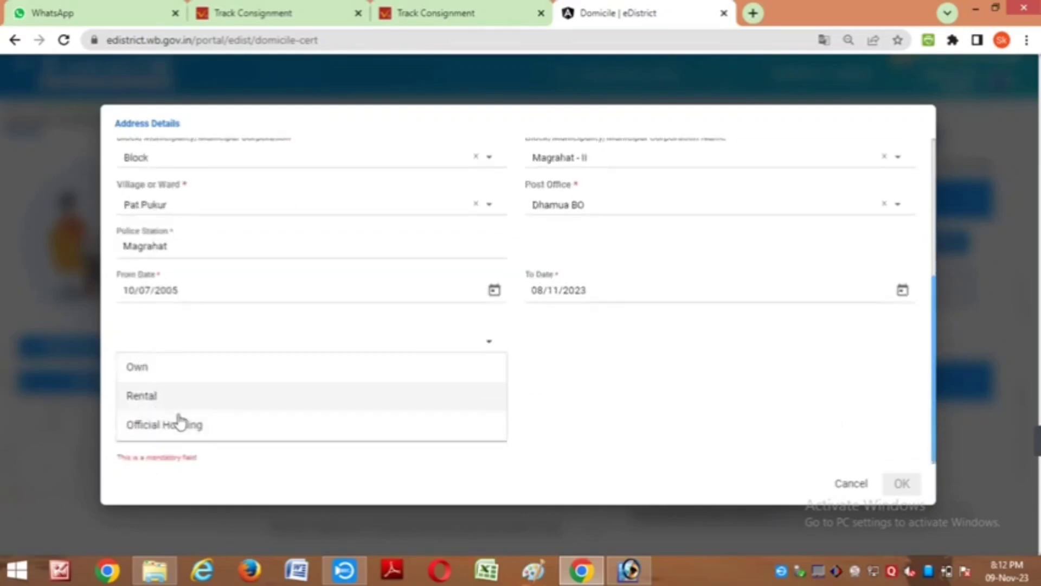
pyautogui.click(146, 370)
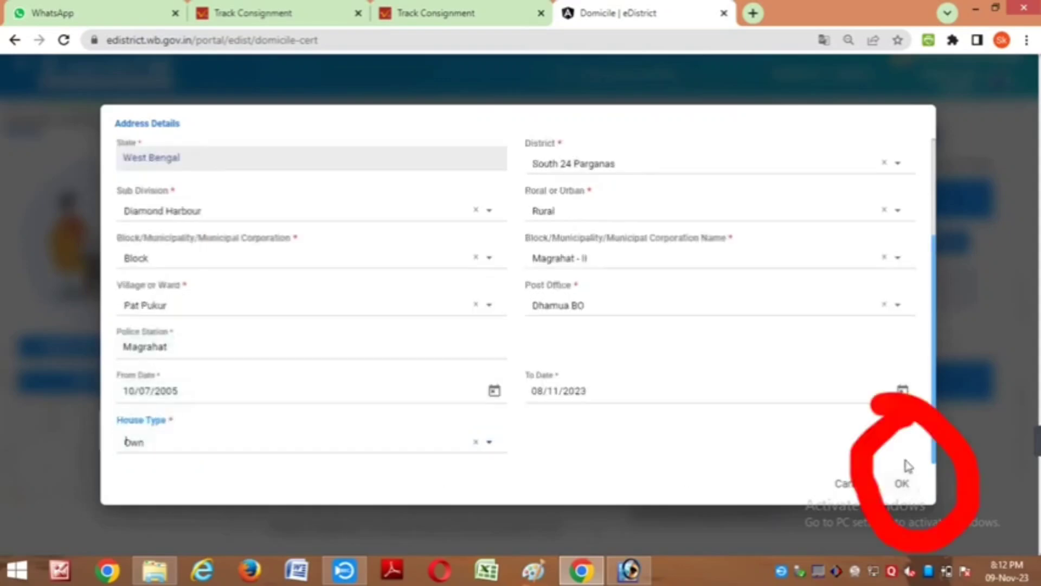
pyautogui.click(904, 485)
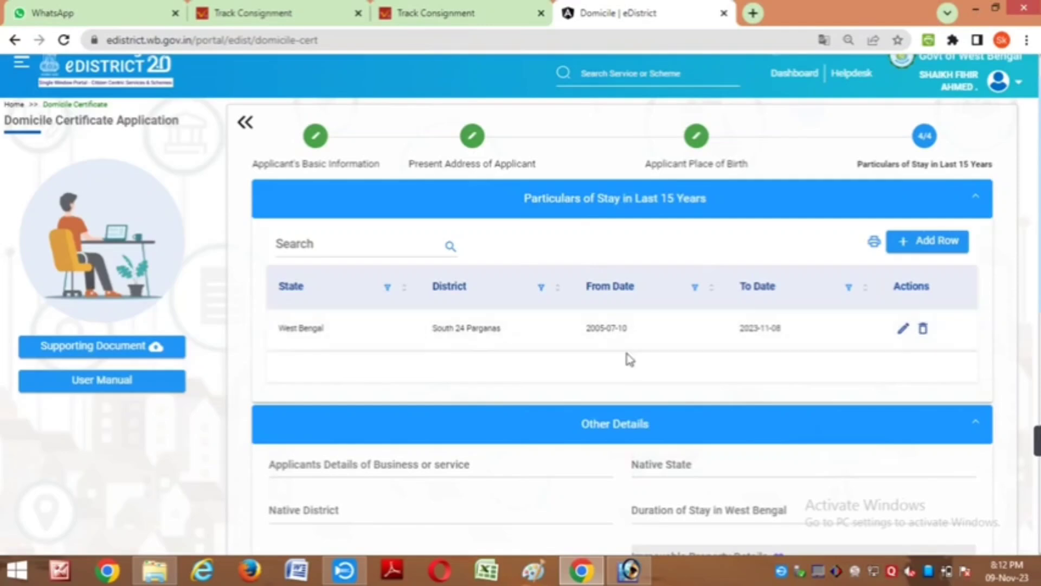
# Enter STUDENT as business/service, 18 years' stay, and NO for property and migration.
pyautogui.scroll(-5, 377, 192)
pyautogui.click(377, 192)
pyautogui.write('STUDENT')
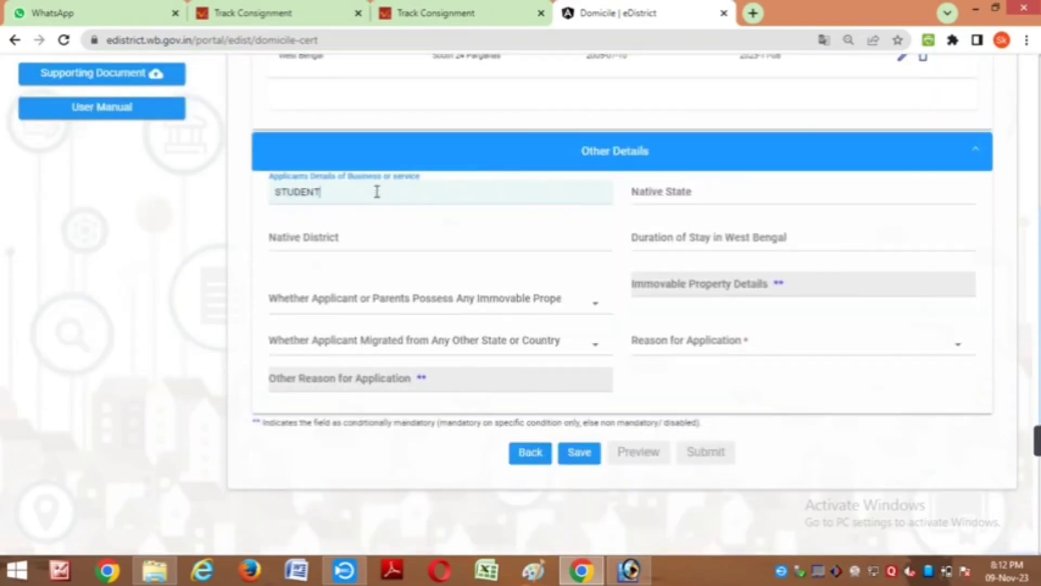
pyautogui.click(661, 188)
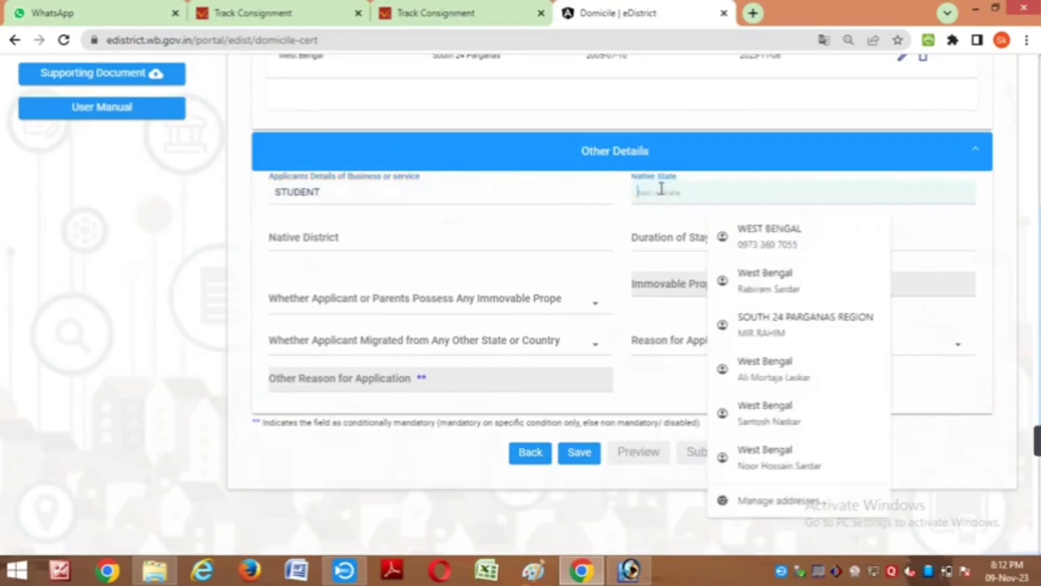
pyautogui.click(357, 238)
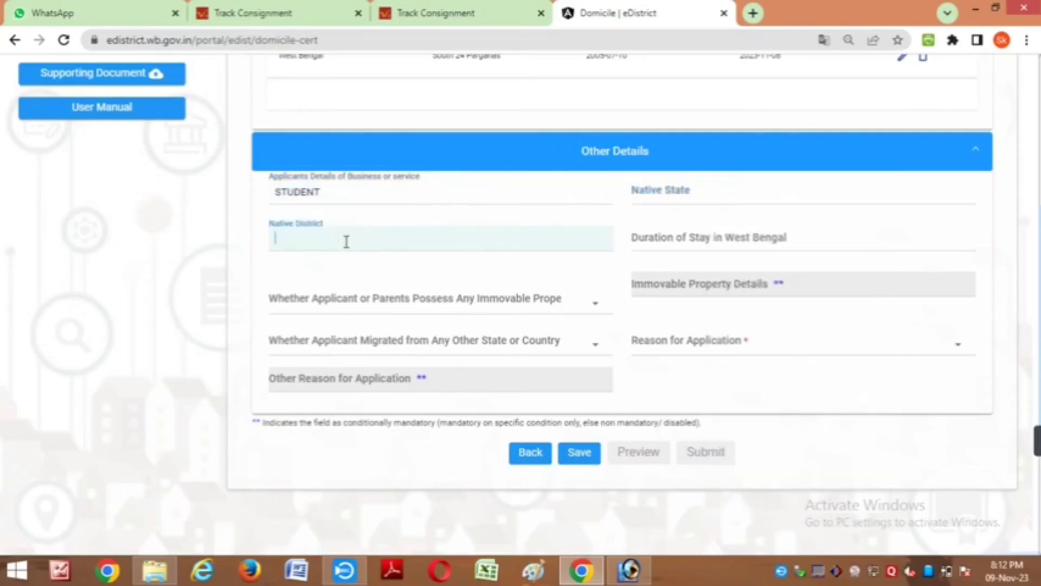
pyautogui.click(756, 240)
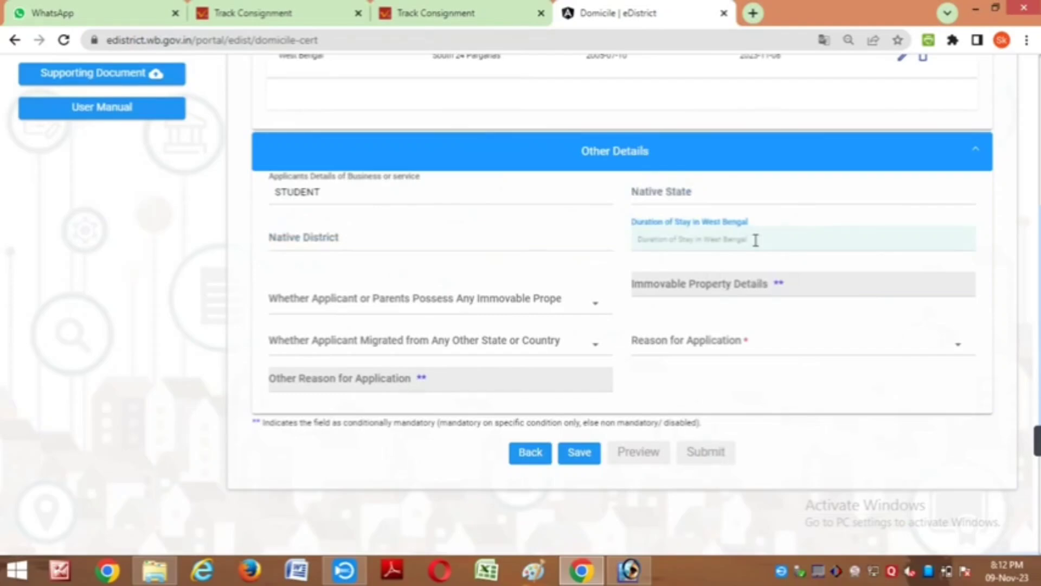
pyautogui.write('18')
pyautogui.click(350, 308)
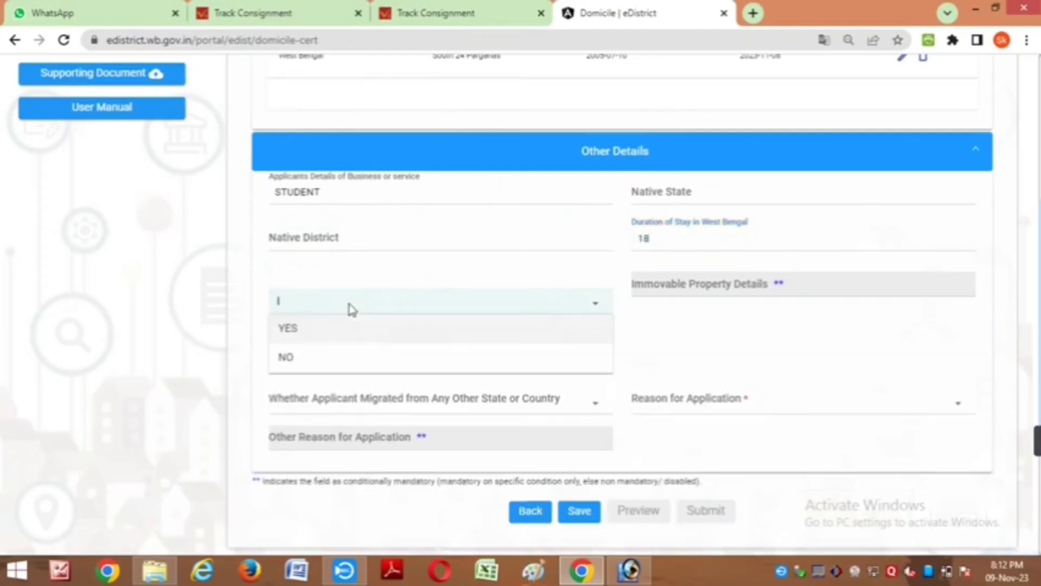
pyautogui.click(321, 363)
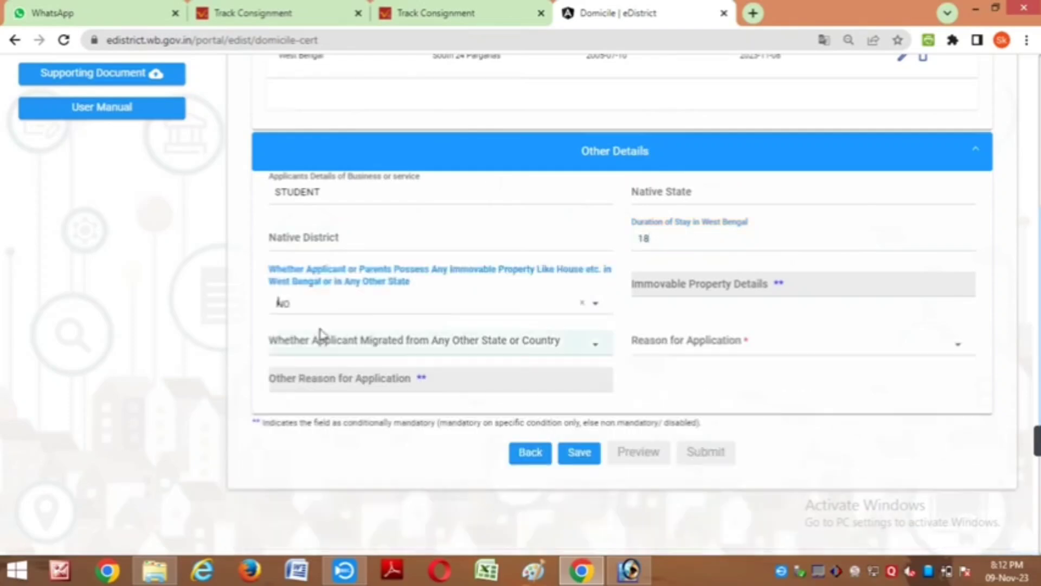
pyautogui.click(511, 346)
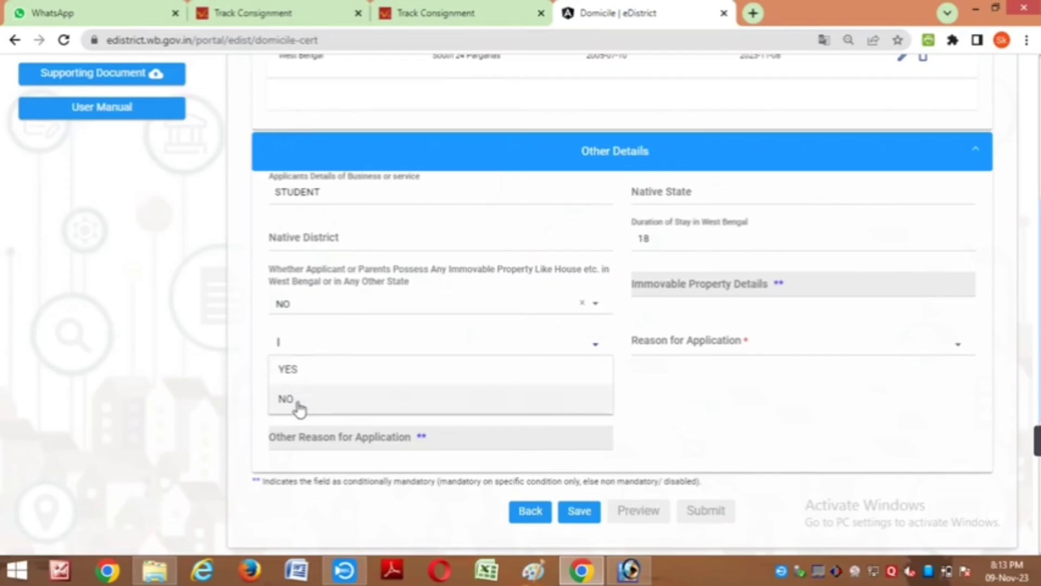
pyautogui.click(301, 388)
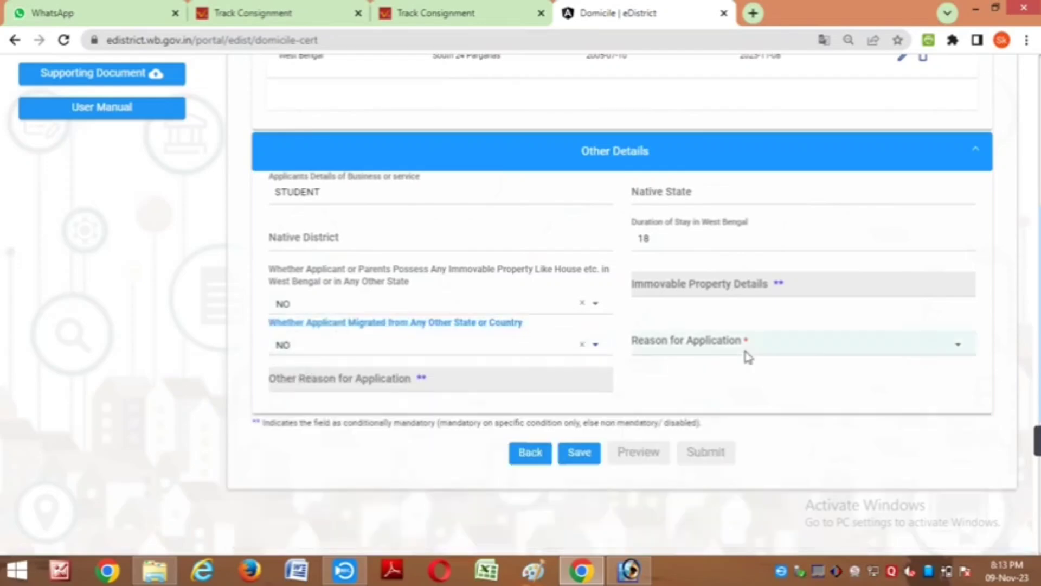
# Set the reason for application to Other, with BSF RECRUITMENT as the other reason.
pyautogui.click(748, 344)
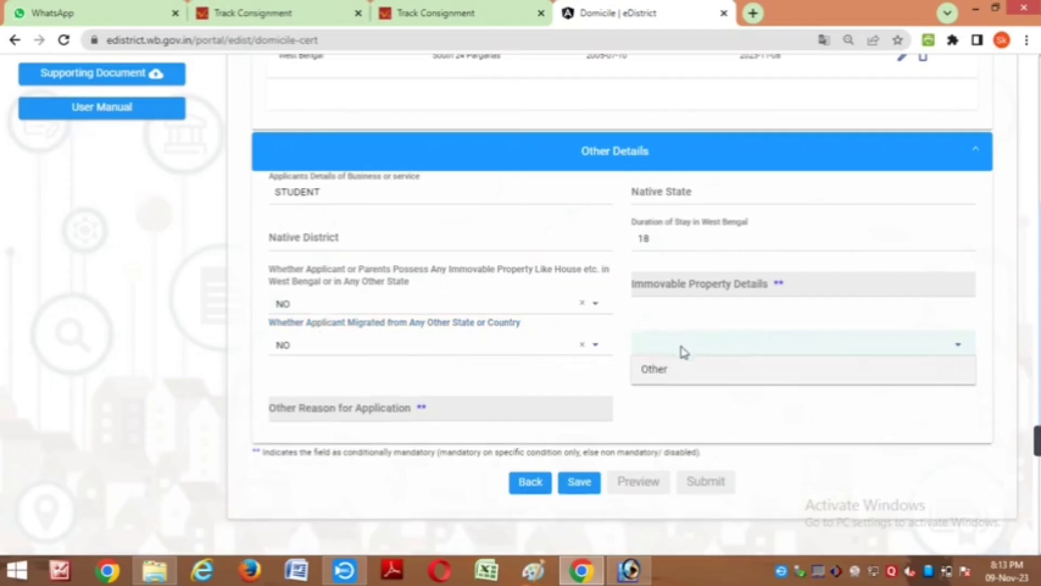
pyautogui.click(667, 369)
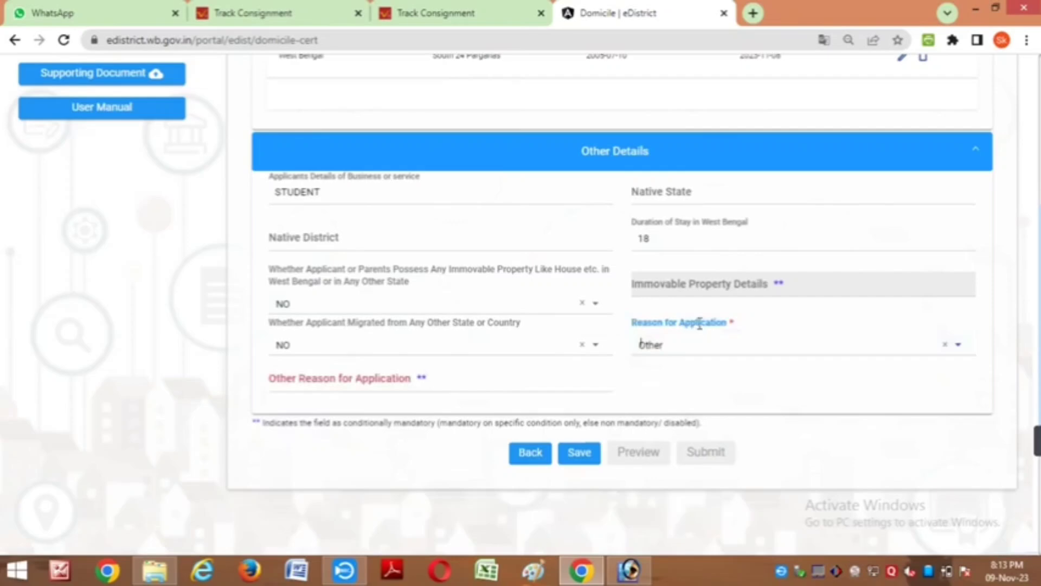
pyautogui.click(301, 383)
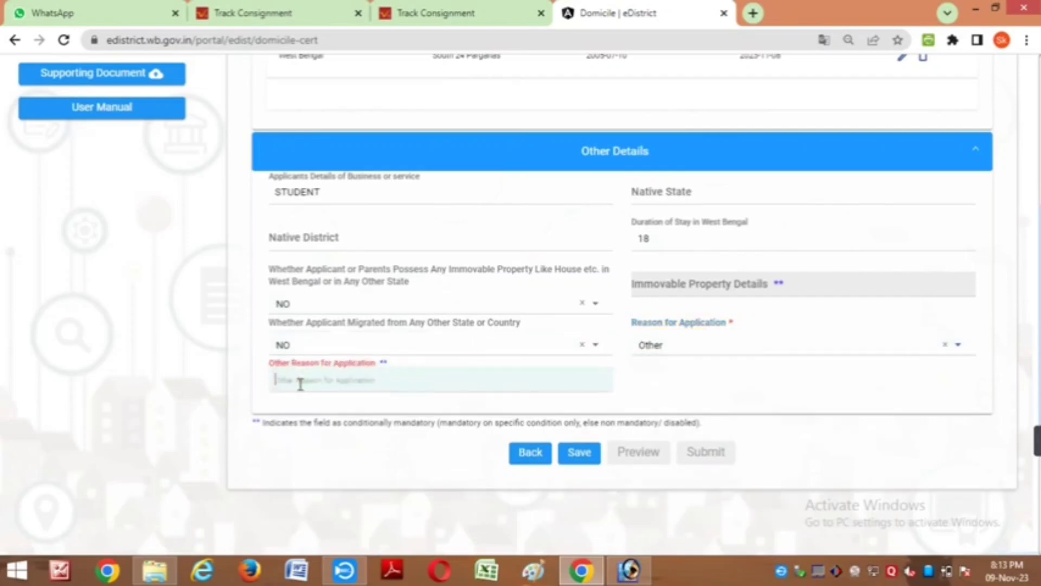
pyautogui.write('BSF RECRUITMENT')
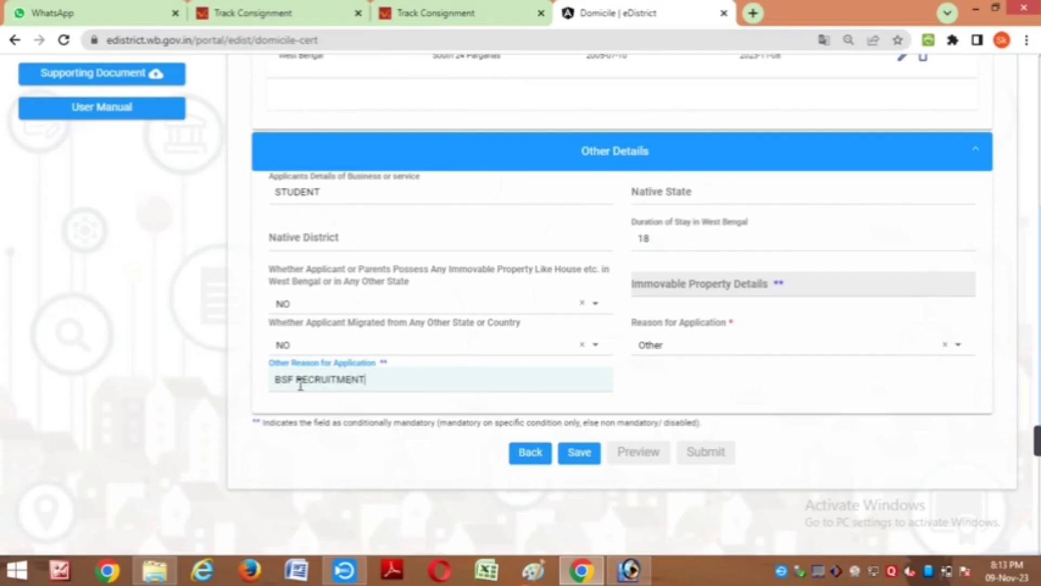
pyautogui.click(759, 390)
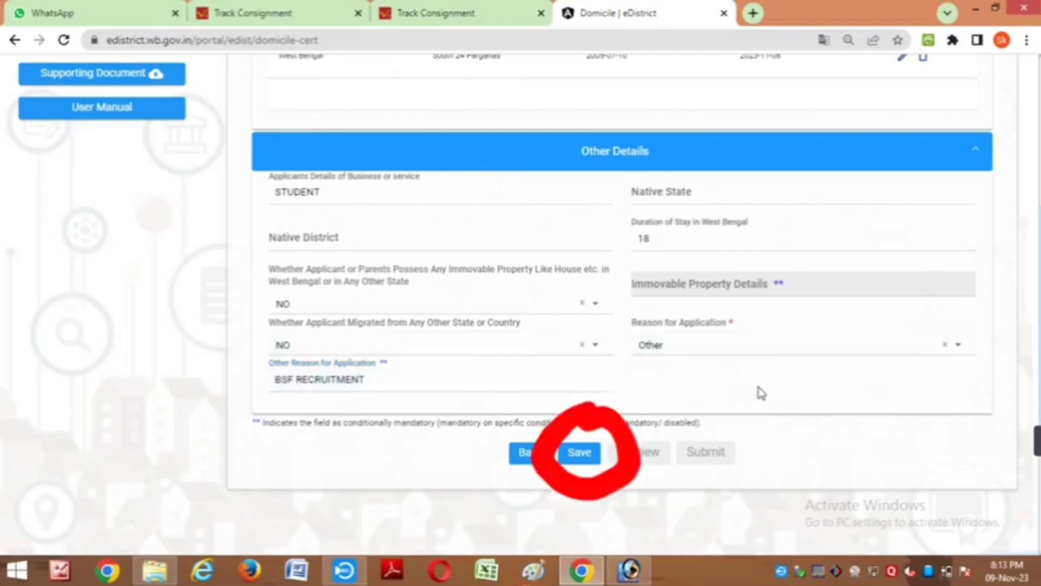
# Save the application, then review the three-page PDF preview and close it.
pyautogui.click(579, 454)
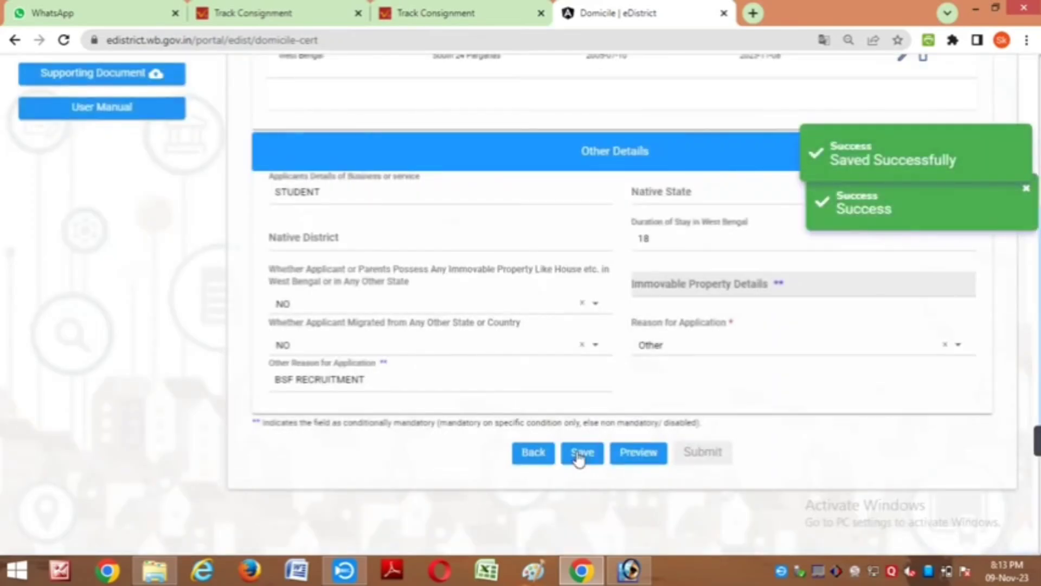
pyautogui.click(635, 453)
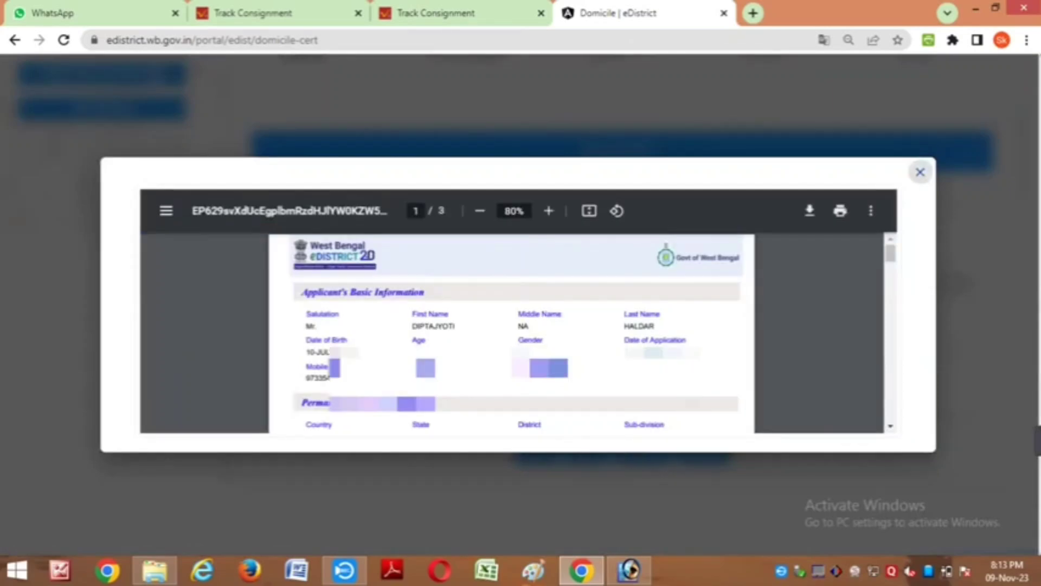
pyautogui.scroll(-15, 651, 332)
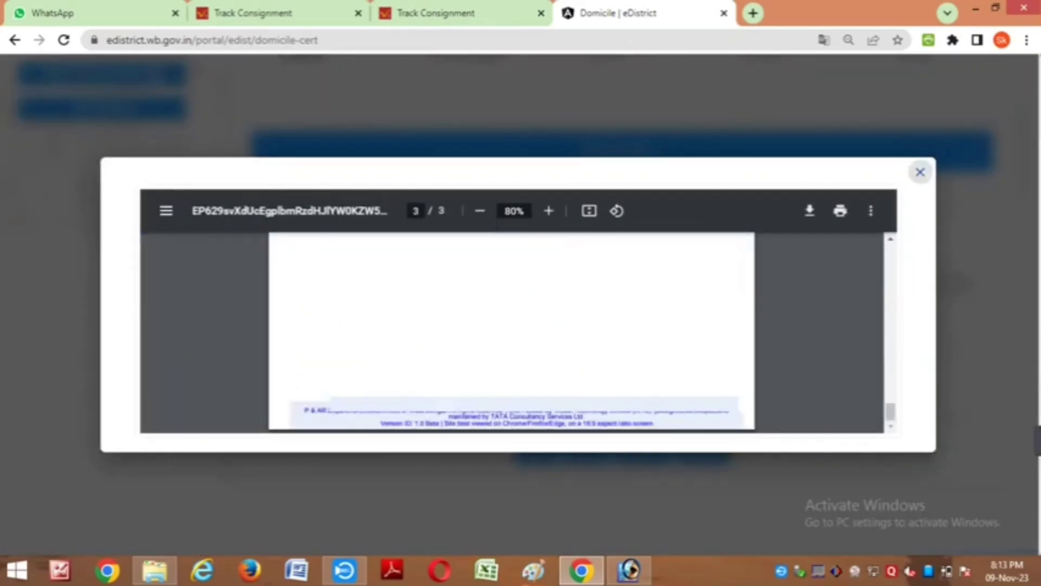
pyautogui.click(921, 172)
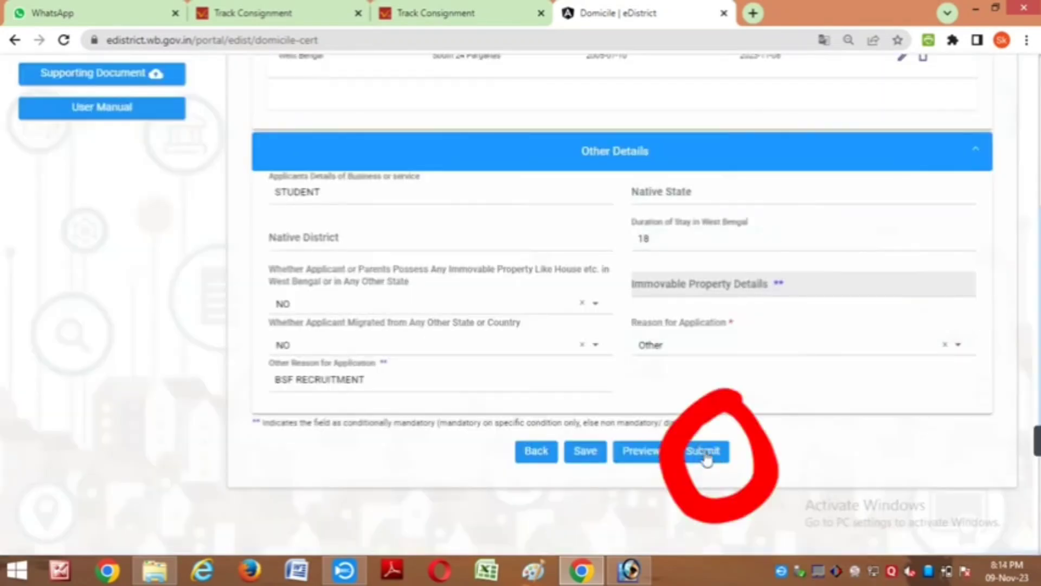
# Submit the form to reach the Documents list and keep Aadhar Card as Residential Proof.
pyautogui.click(704, 452)
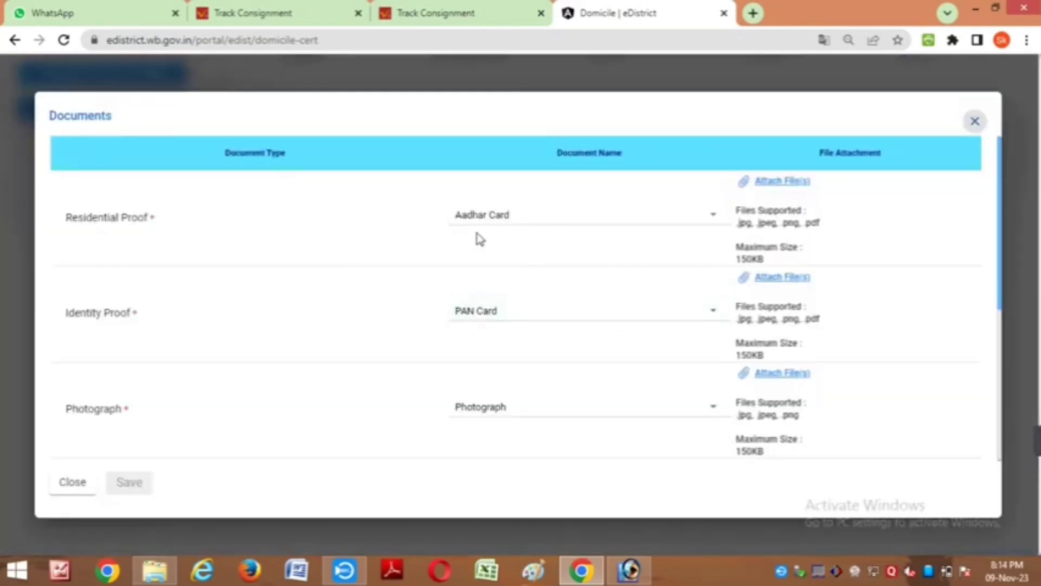
pyautogui.click(517, 220)
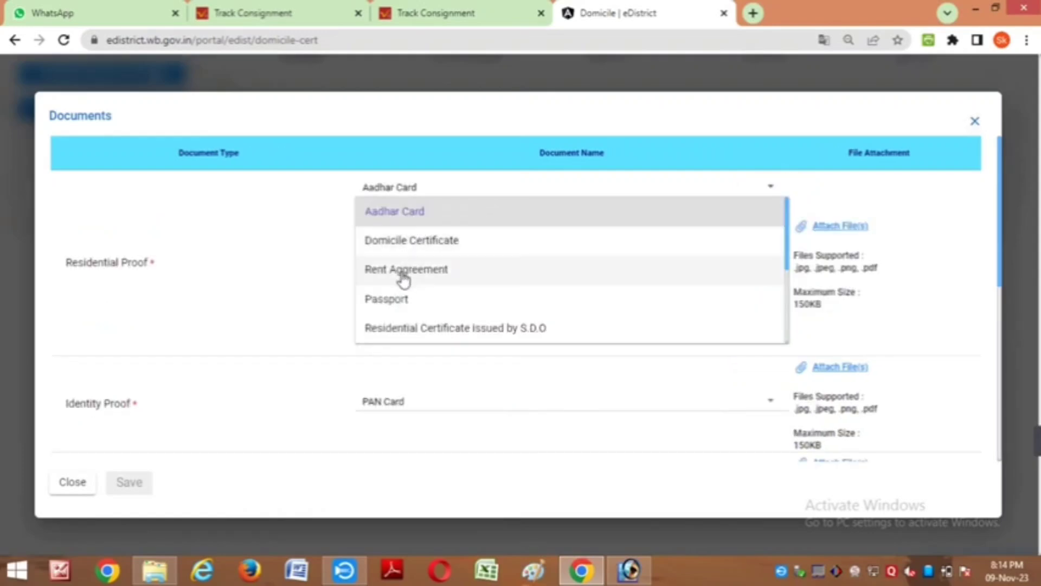
pyautogui.scroll(-3, 425, 295)
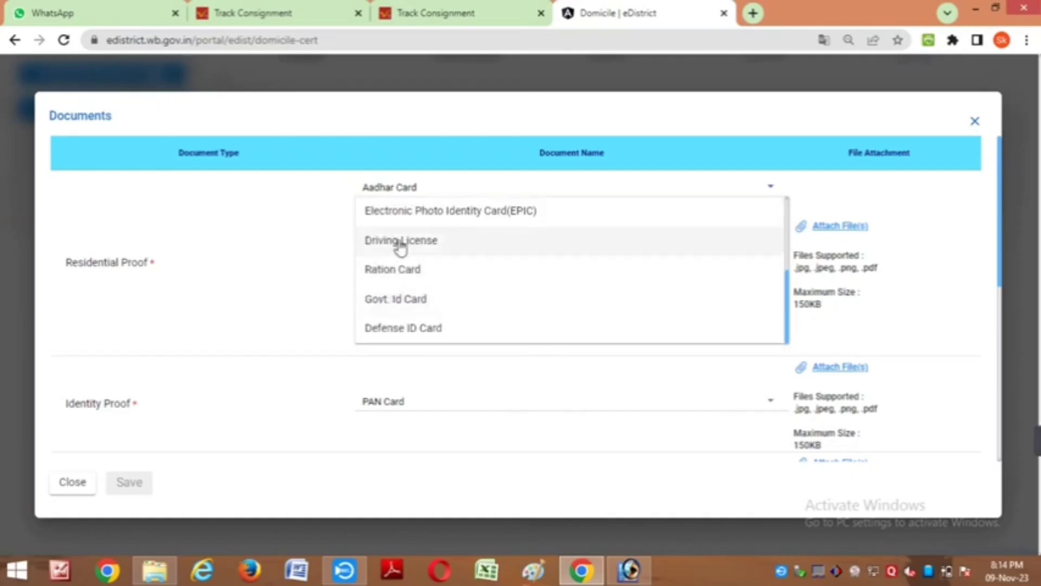
pyautogui.click(507, 307)
pyautogui.scroll(-10, 468, 330)
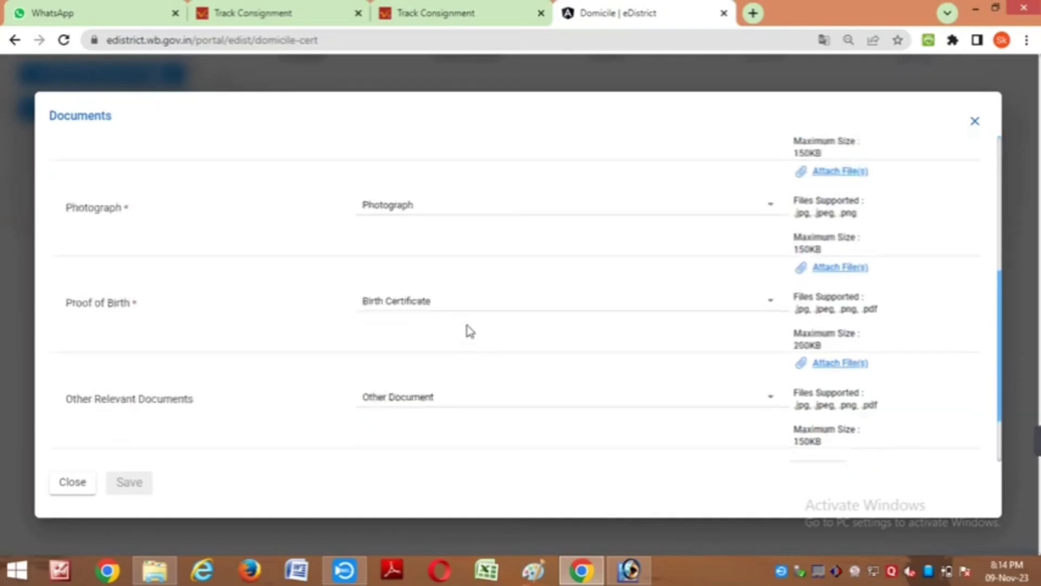
pyautogui.scroll(10, 582, 240)
pyautogui.click(521, 187)
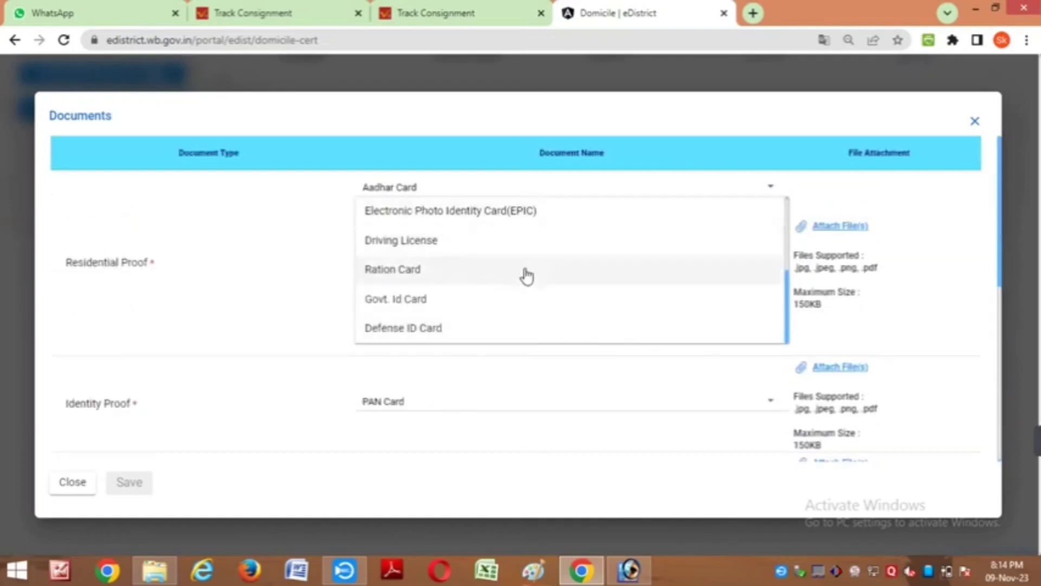
pyautogui.scroll(3, 527, 276)
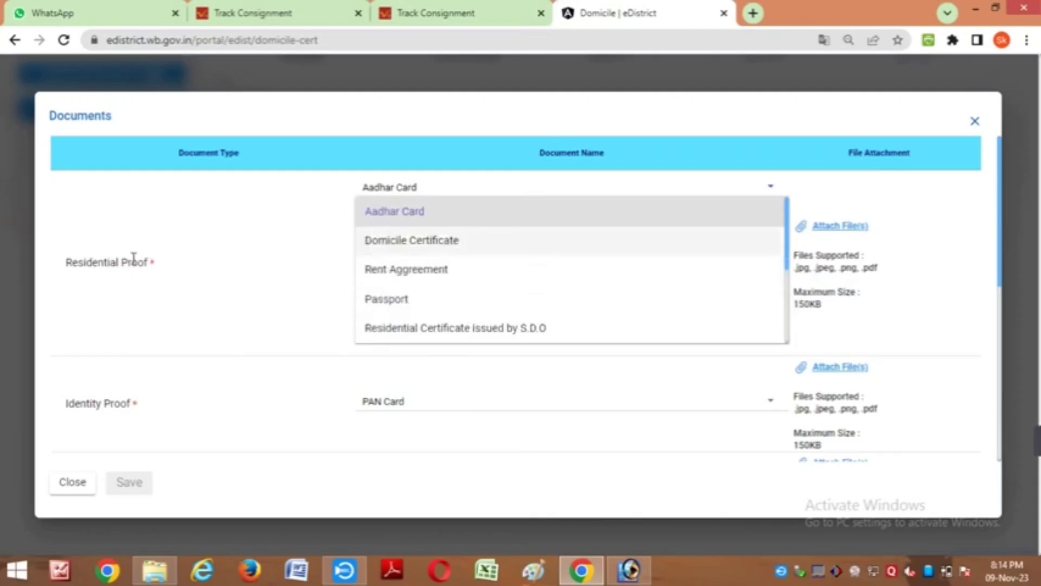
pyautogui.click(437, 219)
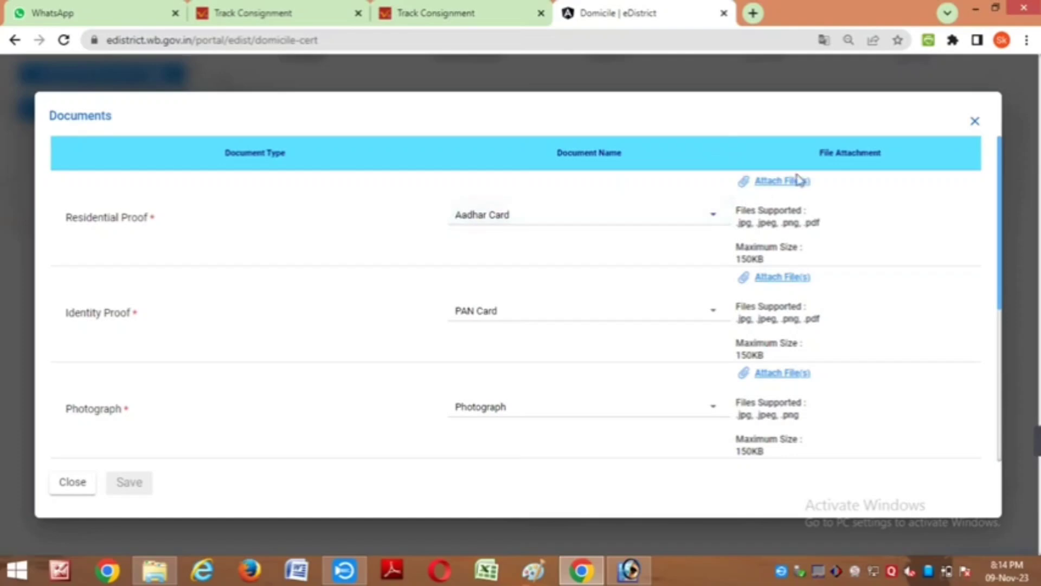
# Attach the Aadhaar card image as the residential proof file.
pyautogui.click(783, 191)
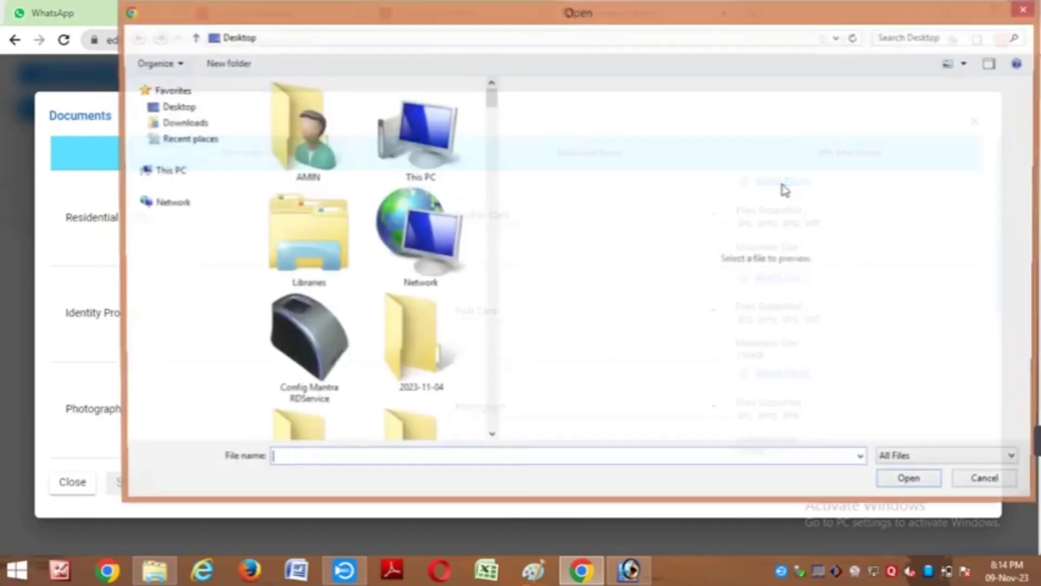
pyautogui.scroll(-3, 374, 261)
pyautogui.click(307, 244)
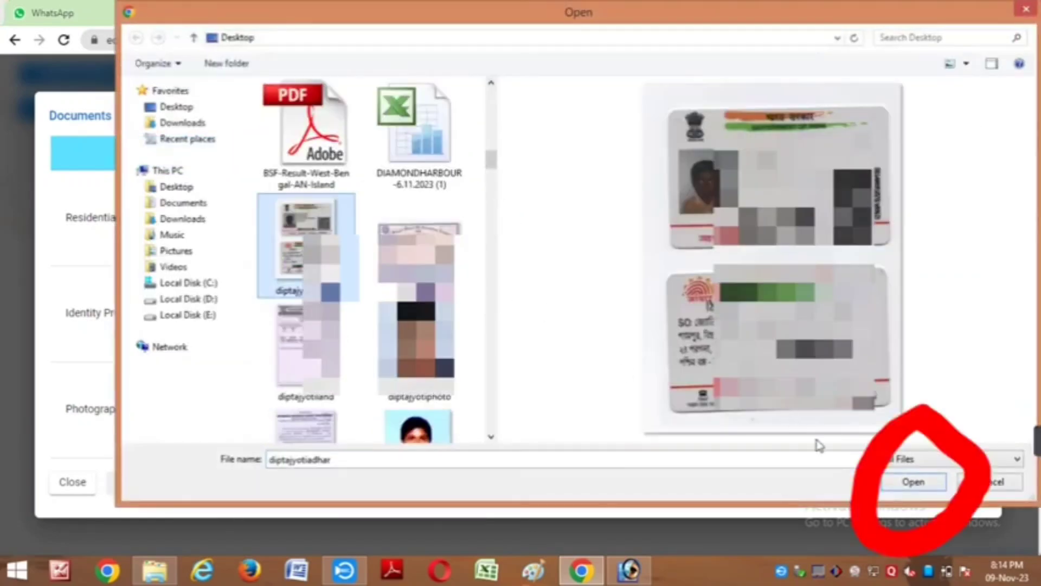
pyautogui.click(903, 482)
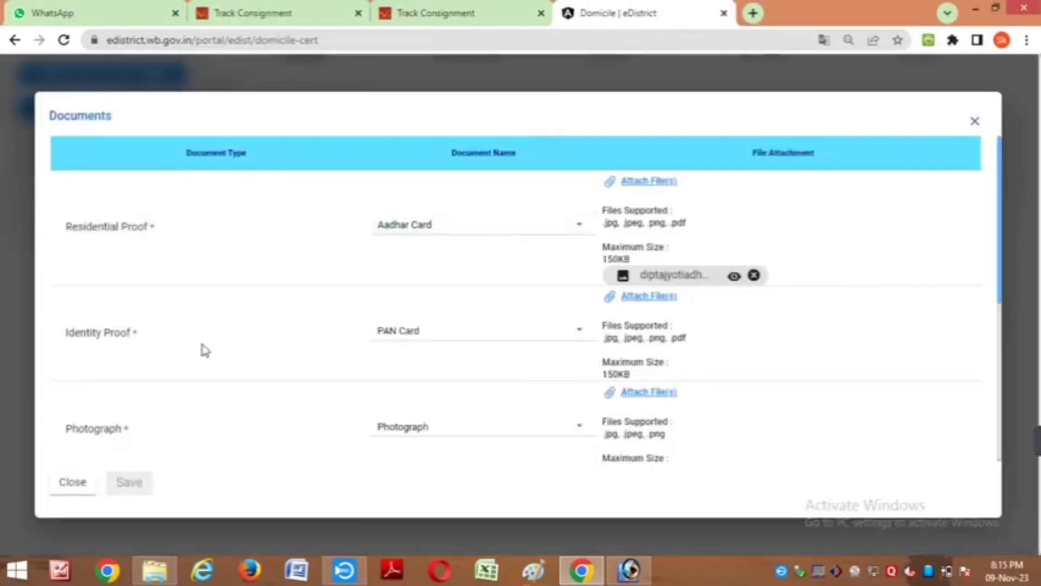
# Change the Identity Proof from PAN Card to Aadhar Card.
pyautogui.click(449, 338)
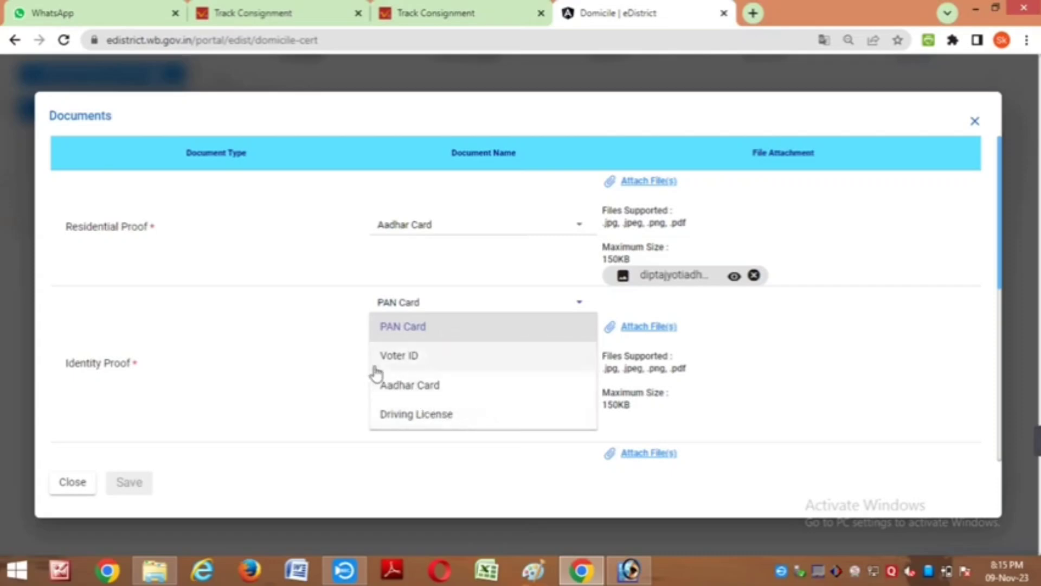
pyautogui.click(486, 392)
pyautogui.click(445, 331)
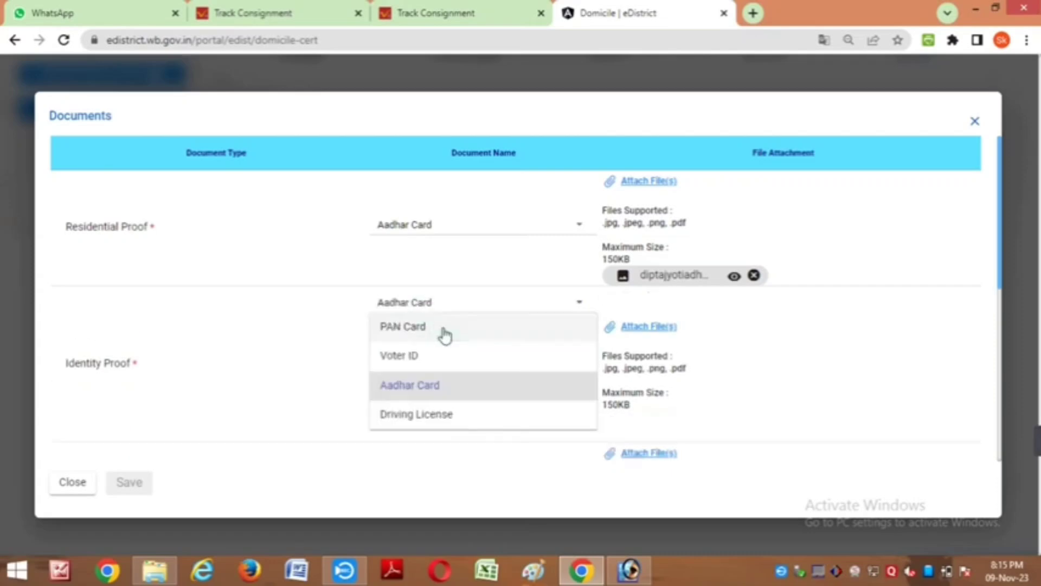
pyautogui.click(429, 391)
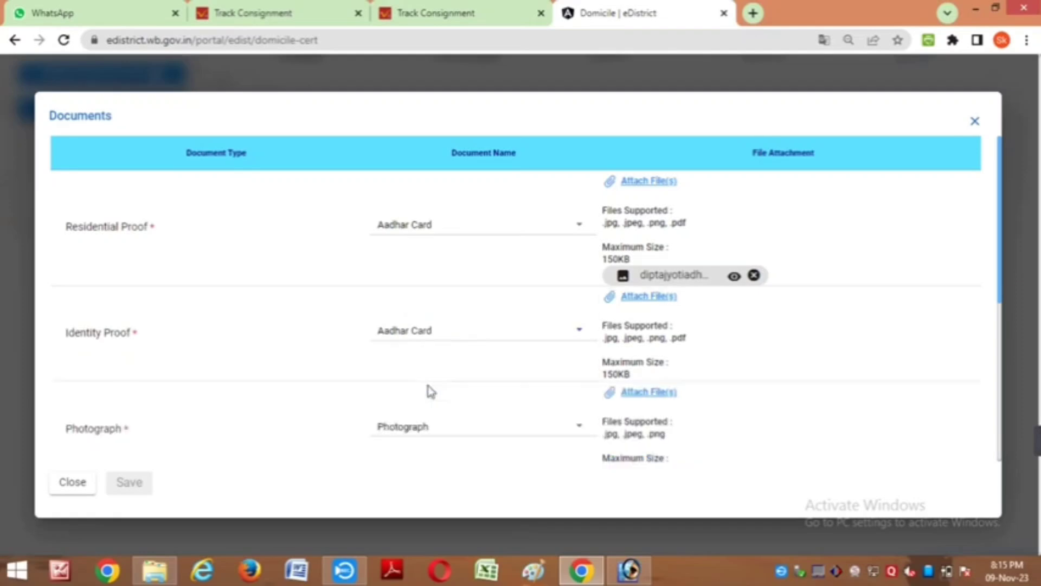
# Attach the Aadhaar image as the identity proof file.
pyautogui.click(648, 299)
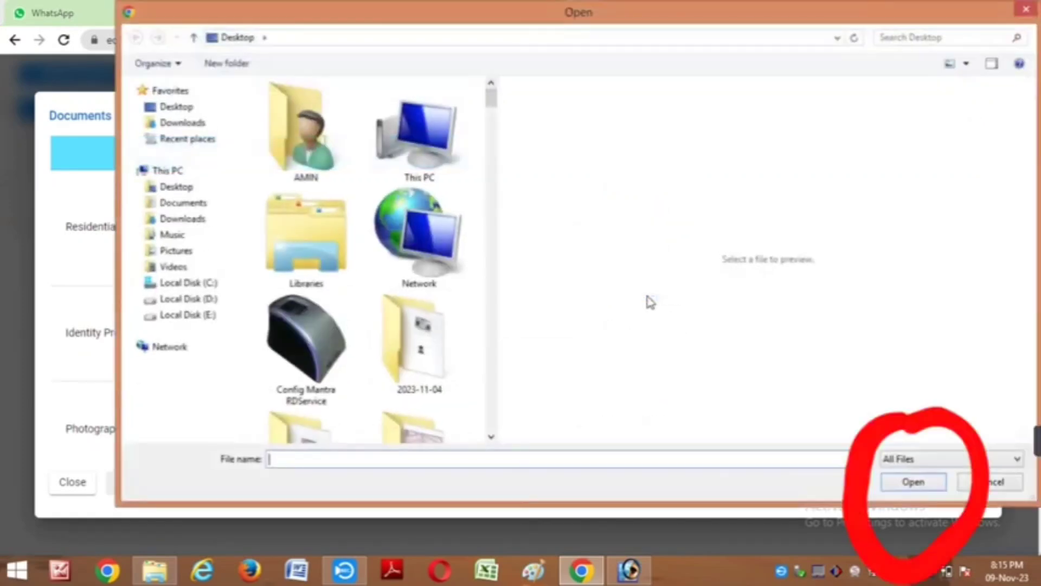
pyautogui.doubleClick(439, 249)
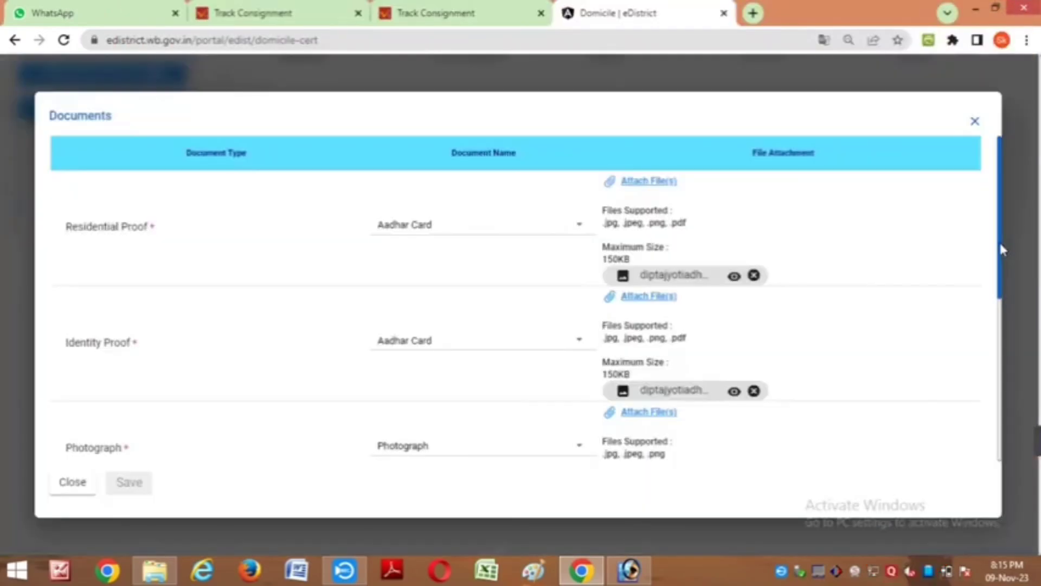
pyautogui.moveTo(999, 239); pyautogui.dragTo(997, 313)
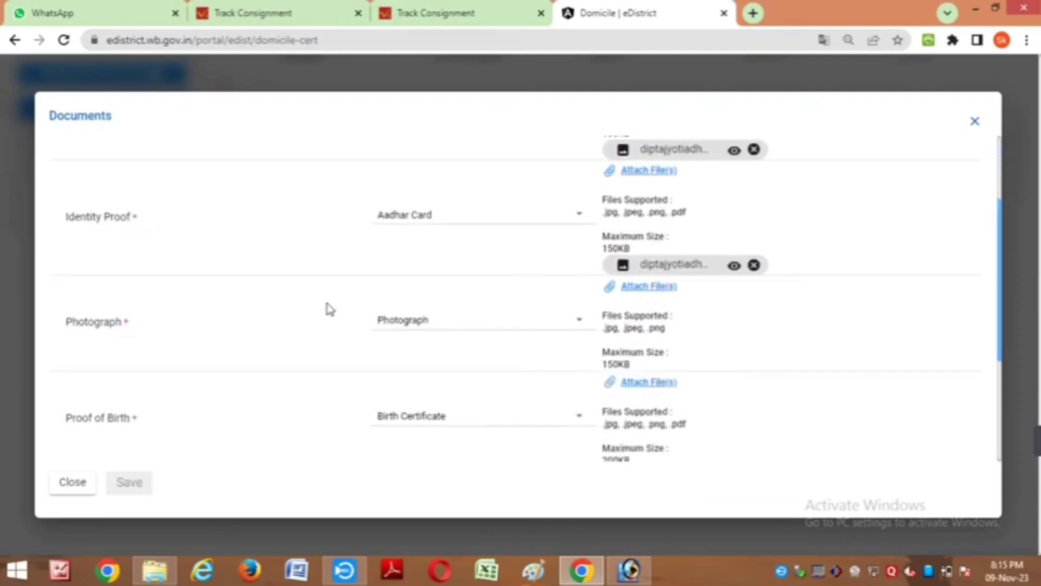
# Choose Photograph and upload the applicant's photo file.
pyautogui.click(445, 323)
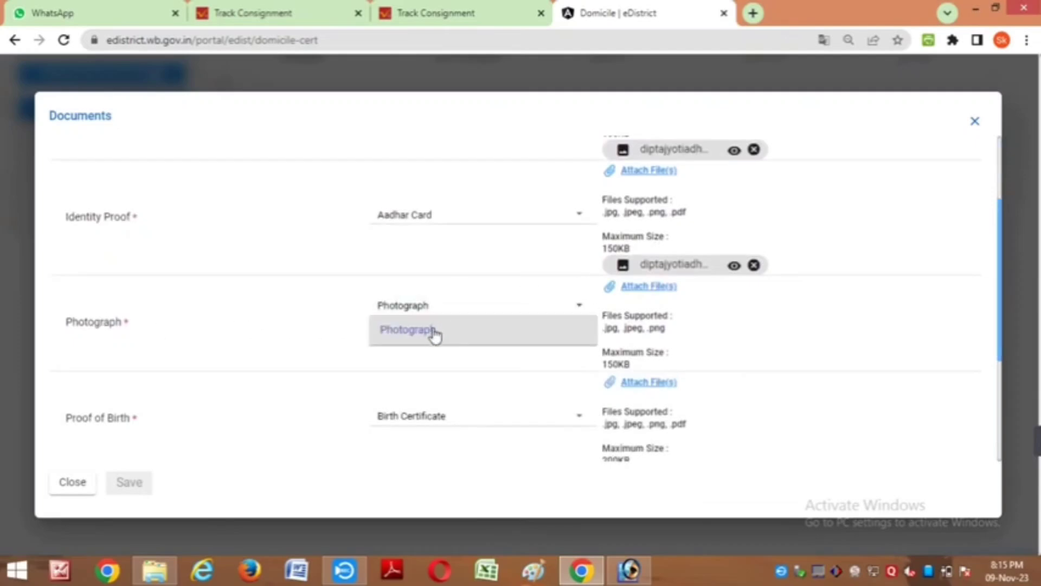
pyautogui.click(430, 332)
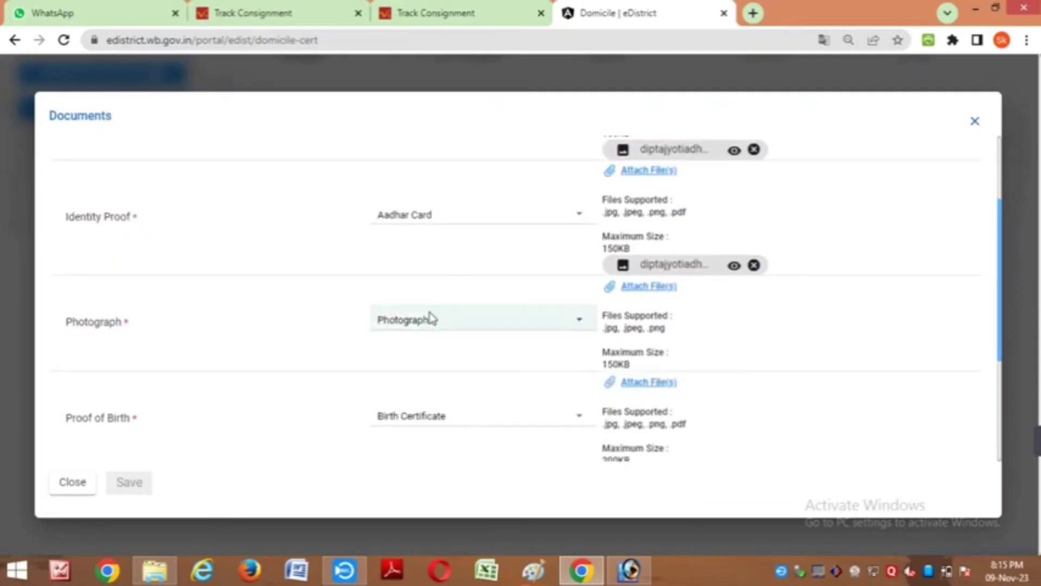
pyautogui.click(652, 293)
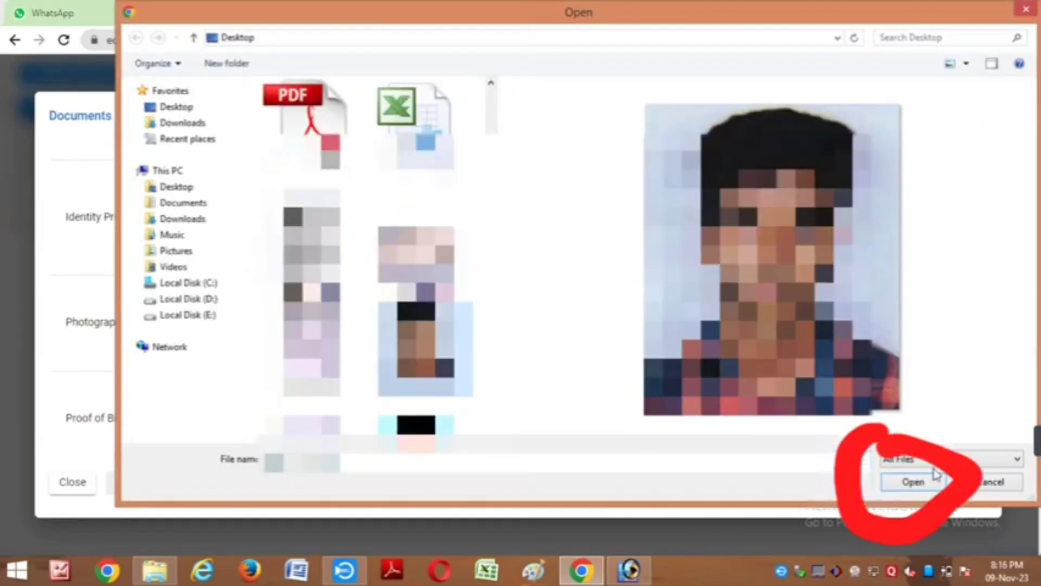
pyautogui.click(909, 481)
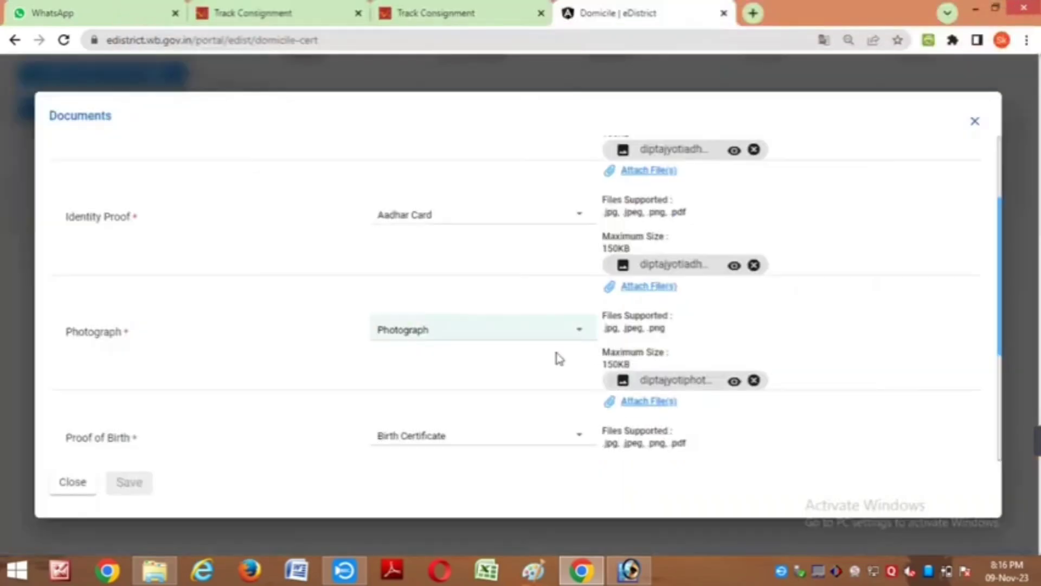
pyautogui.moveTo(1006, 282); pyautogui.dragTo(1009, 365)
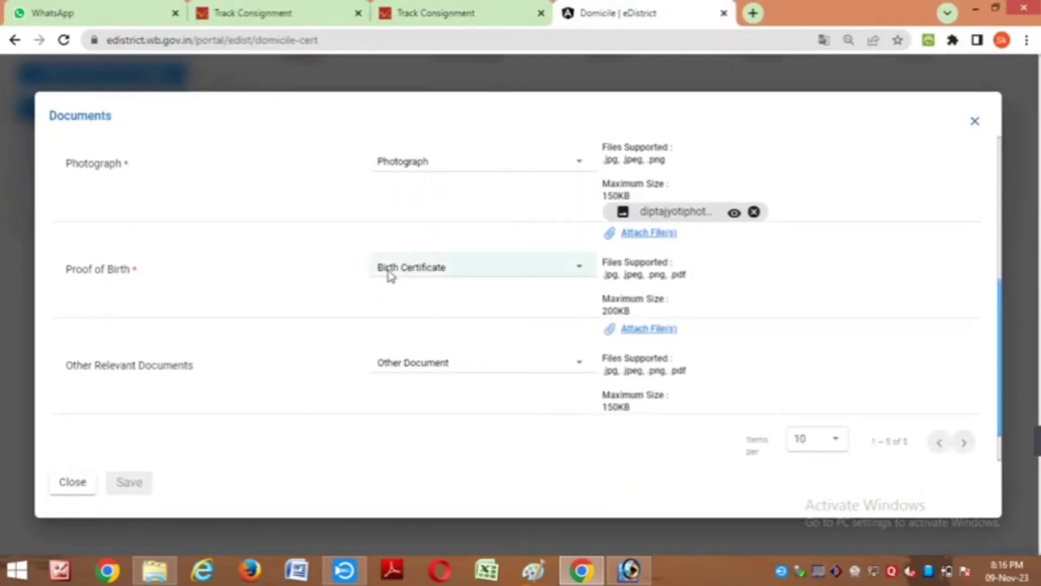
pyautogui.click(388, 272)
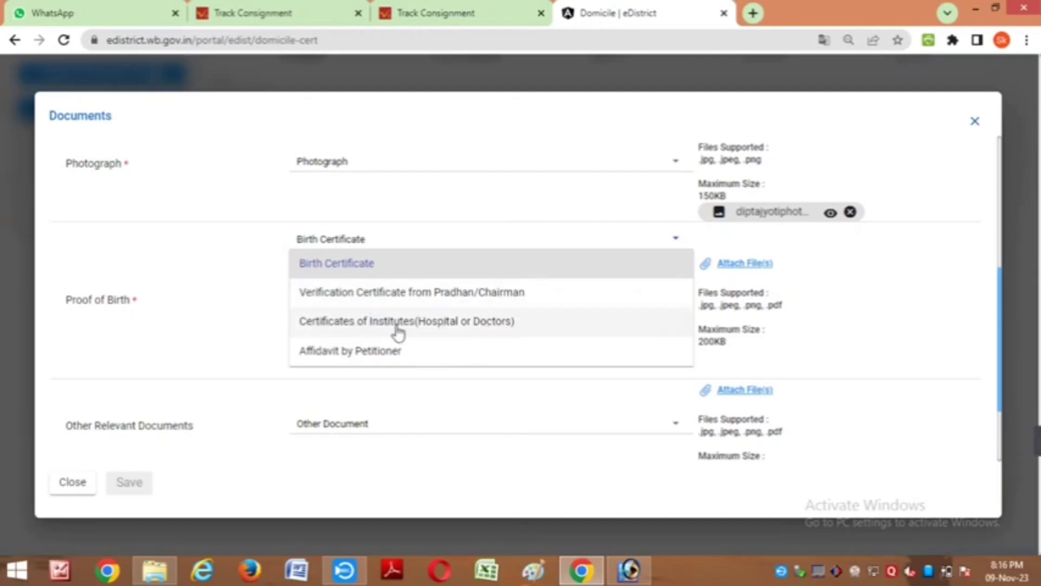
pyautogui.scroll(-2, 441, 327)
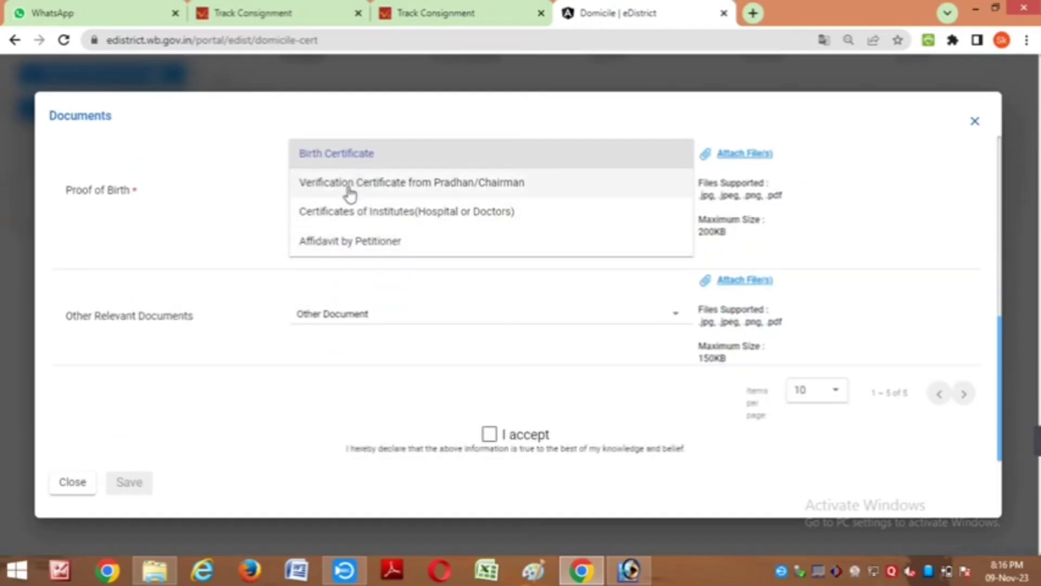
pyautogui.click(344, 156)
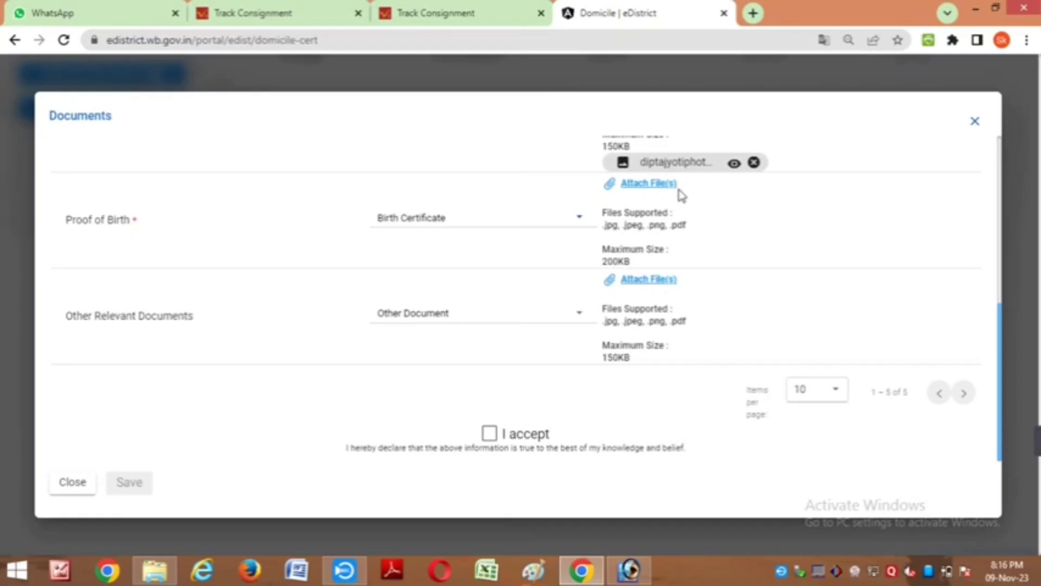
# Upload the birth certificate for Proof of Birth and tick the I accept declaration.
pyautogui.click(645, 188)
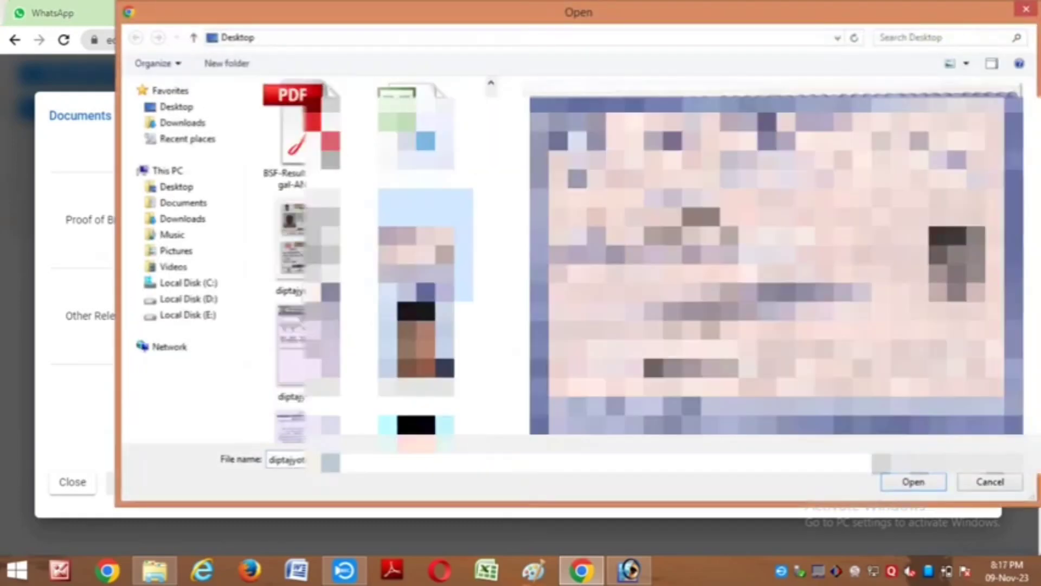
pyautogui.click(909, 484)
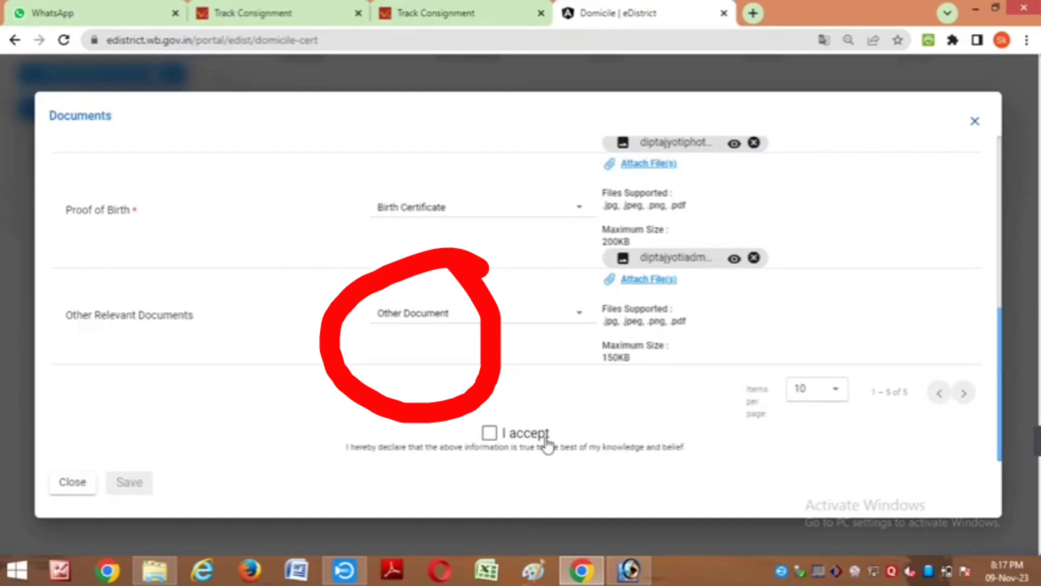
pyautogui.click(490, 434)
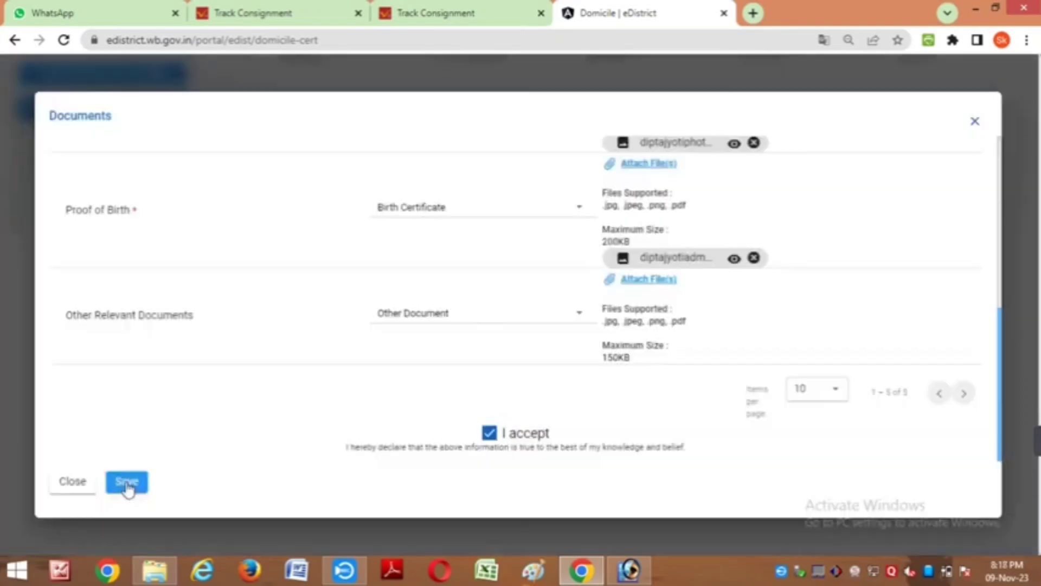
# Save the attached documents and submit the Local Residence (Domicile) Certificate application.
pyautogui.click(126, 482)
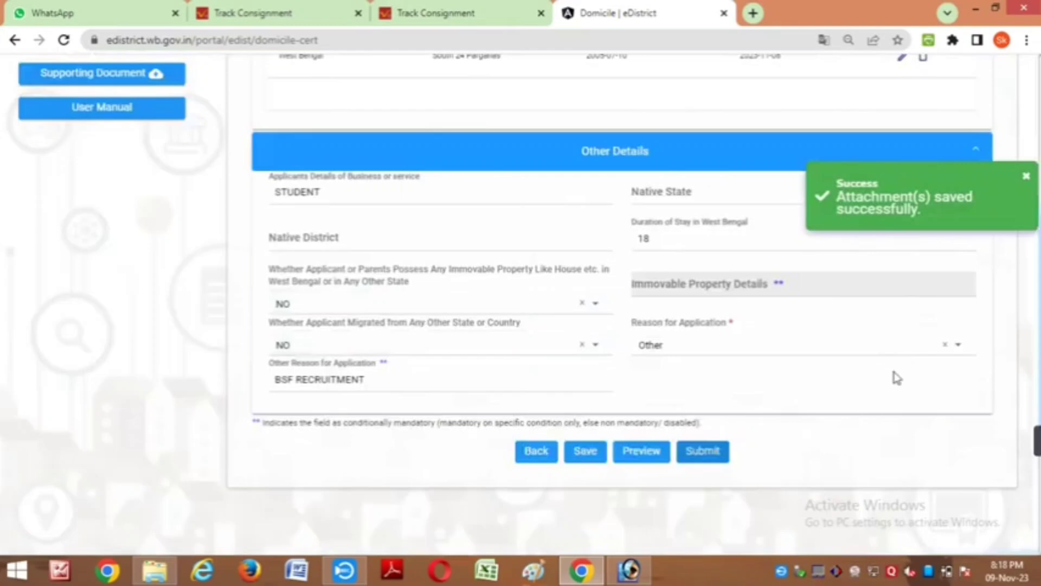
pyautogui.moveTo(667, 412); pyautogui.dragTo(697, 456)
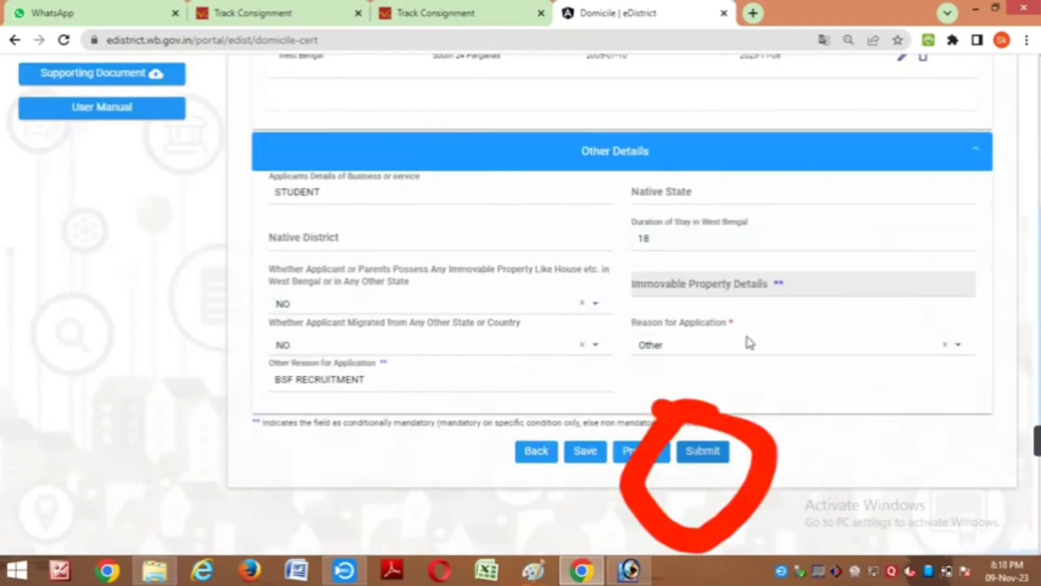
pyautogui.click(720, 452)
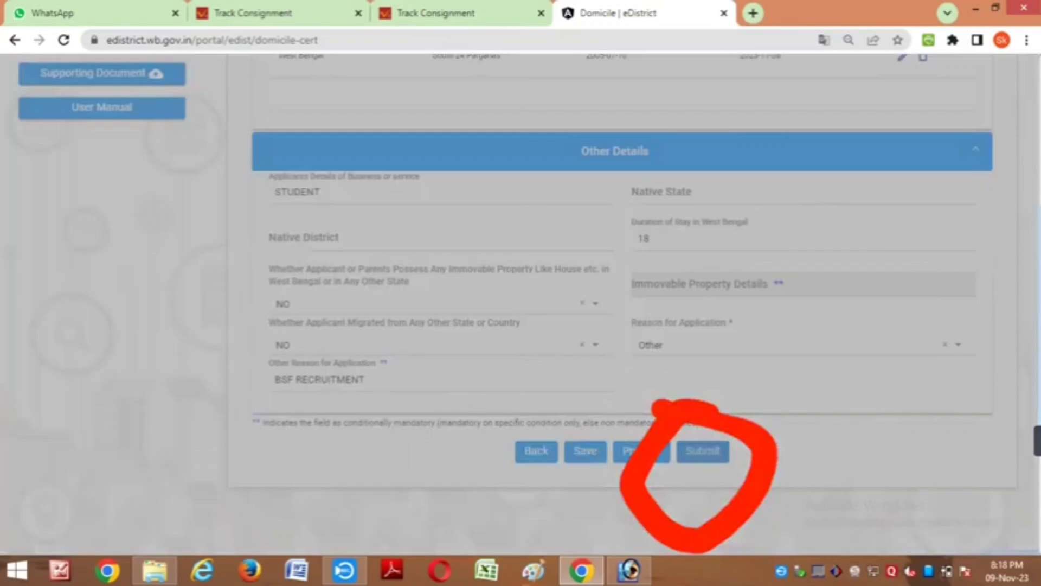
pyautogui.press('Escape')
pyautogui.click(714, 453)
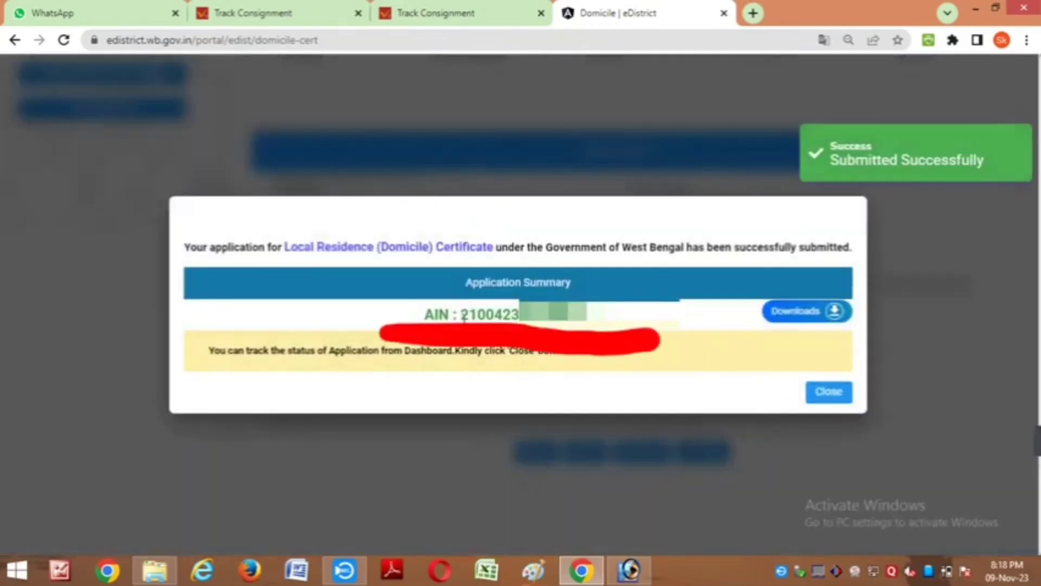
# Download the application acknowledgement PDF for the AIN shown in the summary.
pyautogui.moveTo(423, 315); pyautogui.dragTo(606, 314)
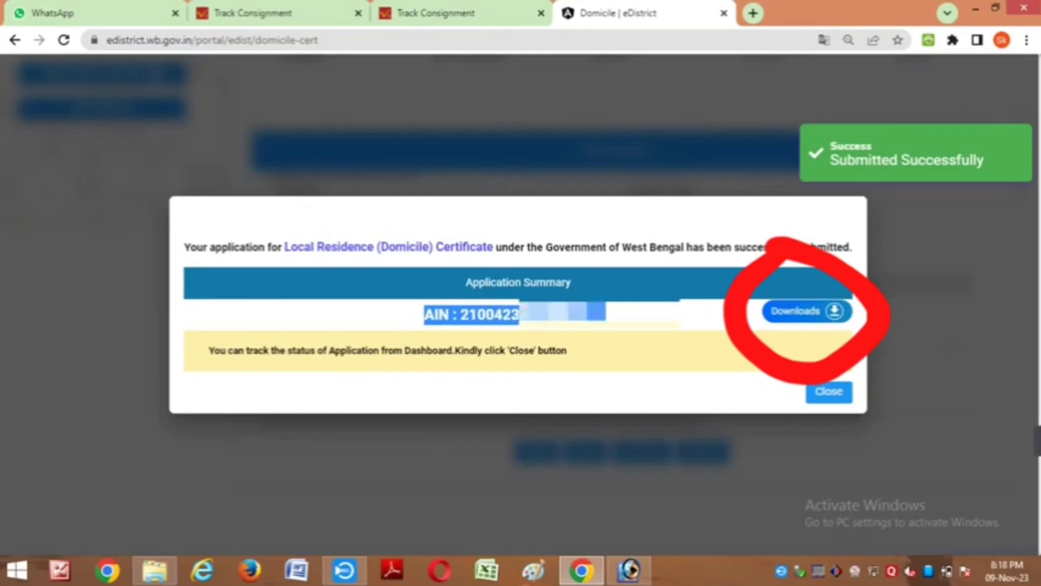
pyautogui.click(807, 320)
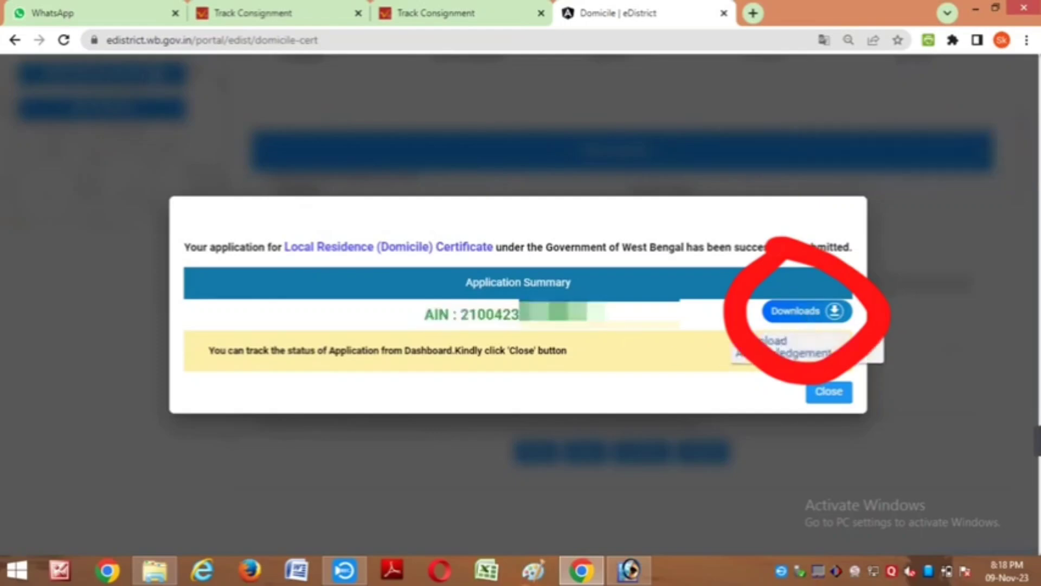
pyautogui.click(797, 347)
# Open the downloaded acknowledgement PDF in its own tab, then return to the eDistrict tab.
pyautogui.click(118, 536)
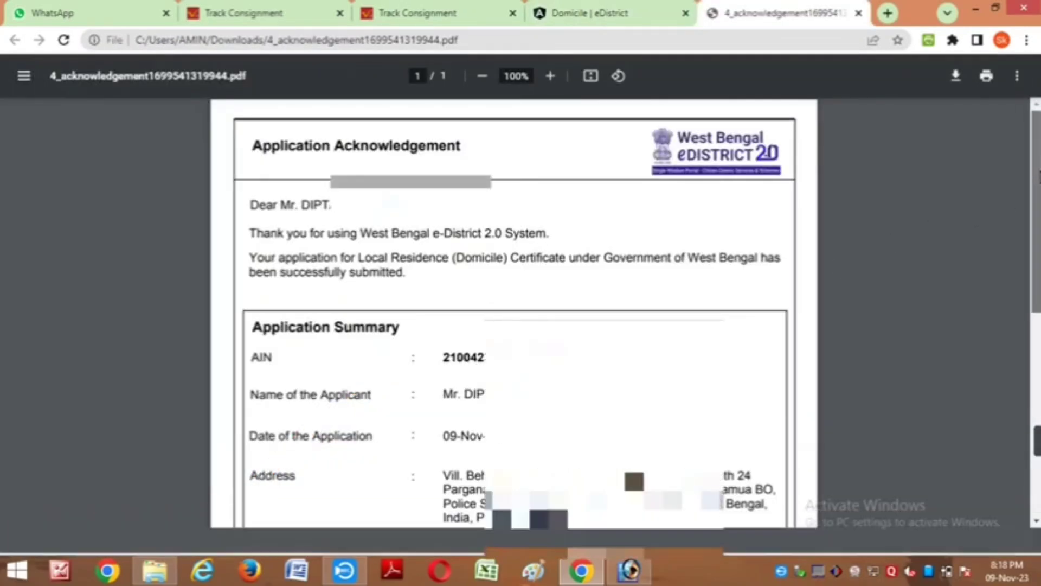
pyautogui.scroll(-1, 1032, 184)
pyautogui.hotkey('ctrl', 'shift', 'Tab')
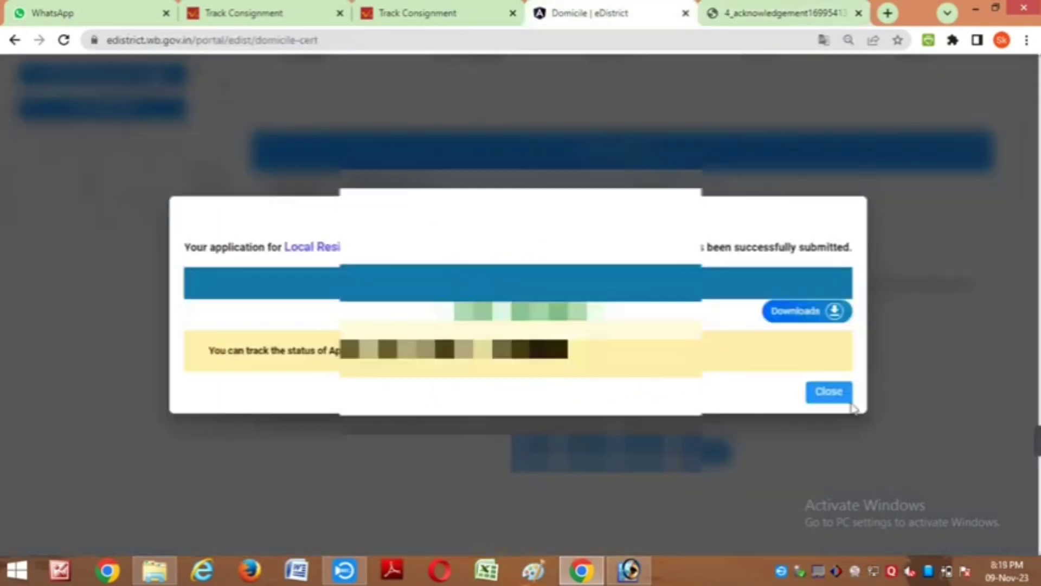
# Close the summary and track the case status of the domicile certificate application.
pyautogui.click(826, 396)
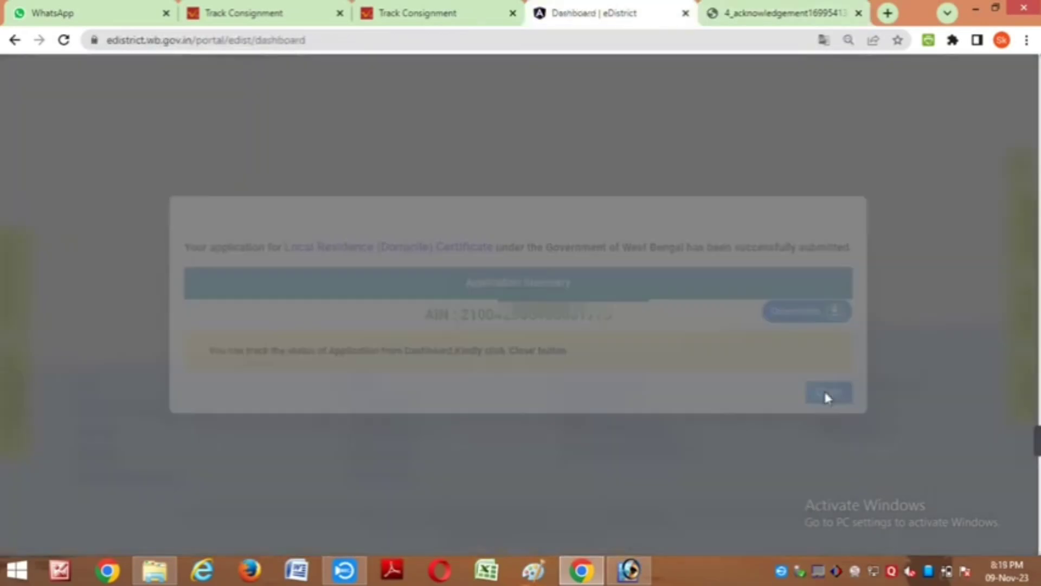
pyautogui.scroll(6, 830, 233)
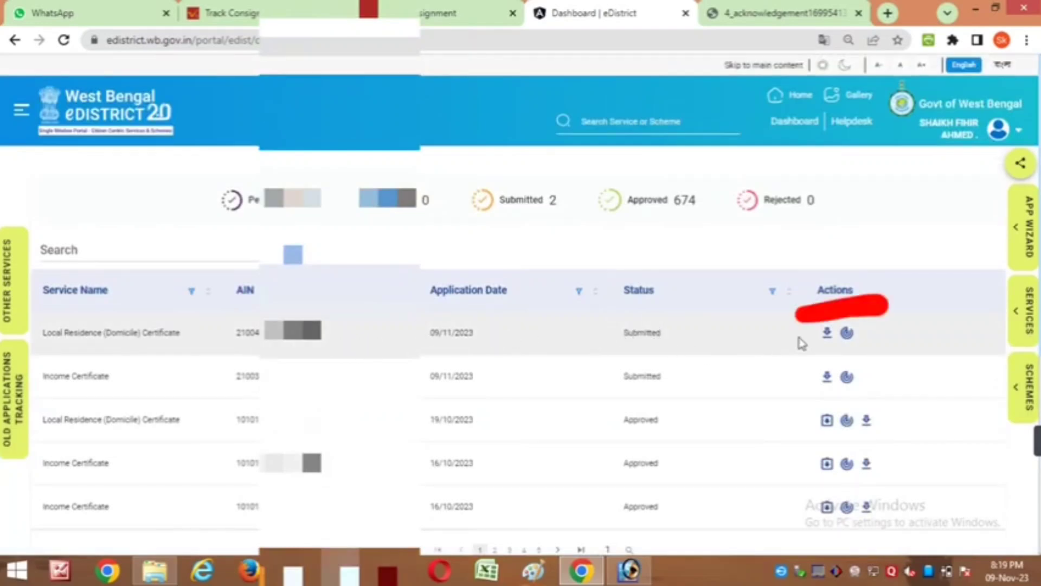
pyautogui.click(848, 334)
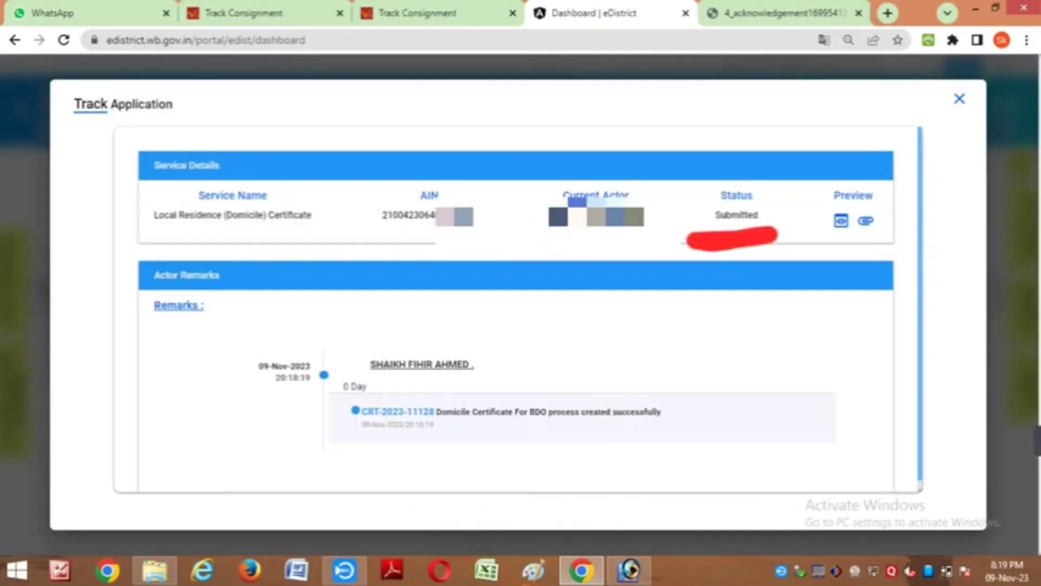
# Confirm the application's status reads Submitted, then preview the submitted application.
pyautogui.doubleClick(746, 216)
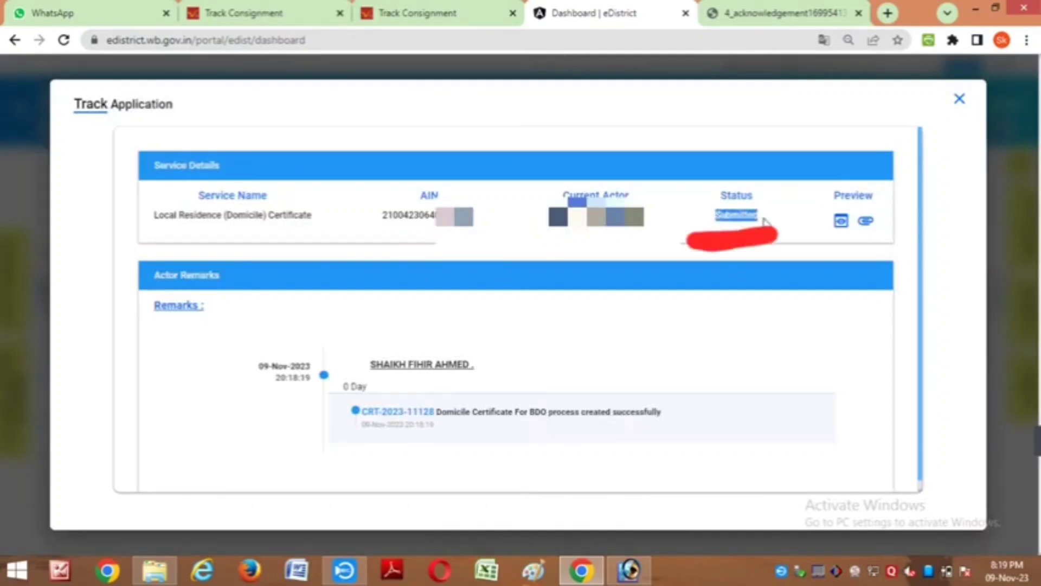
pyautogui.click(808, 231)
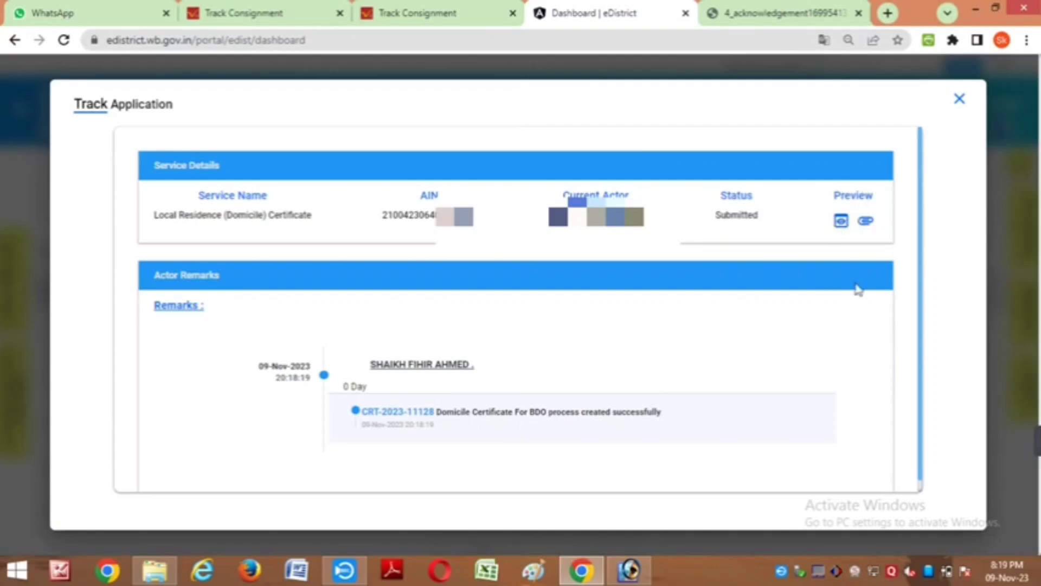
pyautogui.click(842, 227)
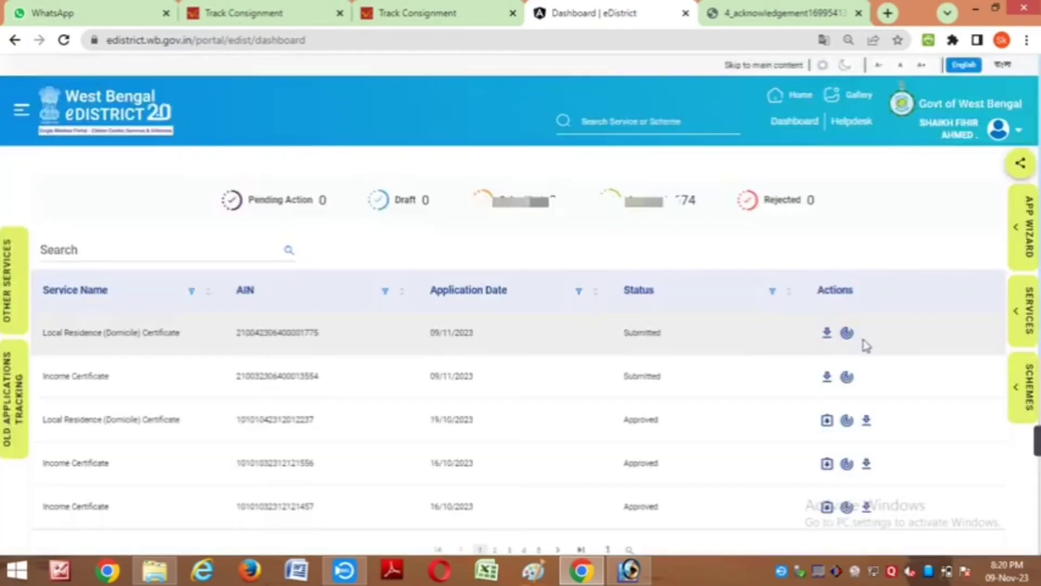